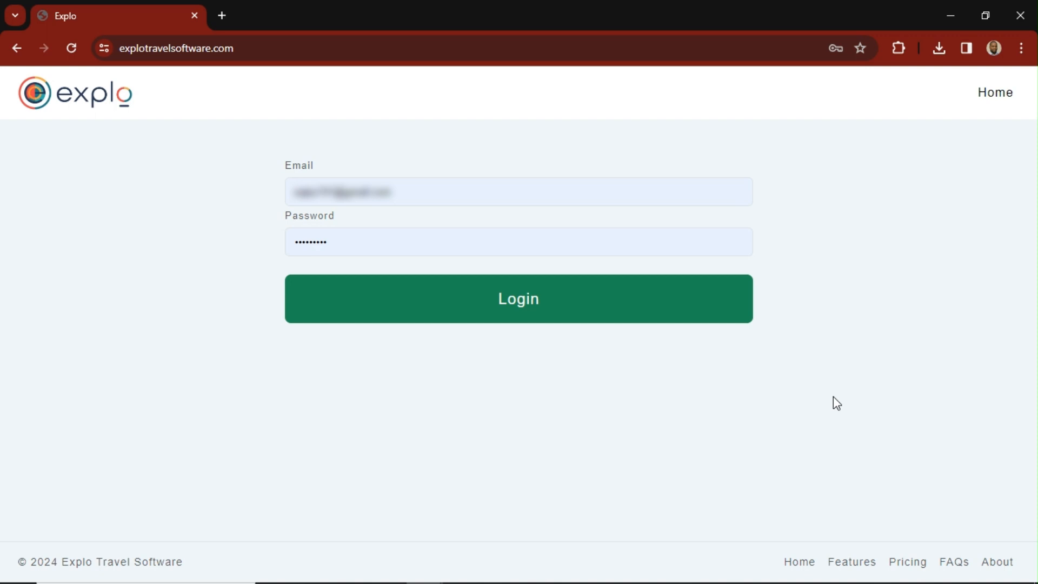
- Log in to Explo with the e-mail and password already filled in
{"action": "left_click", "coordinate": [525, 298]}
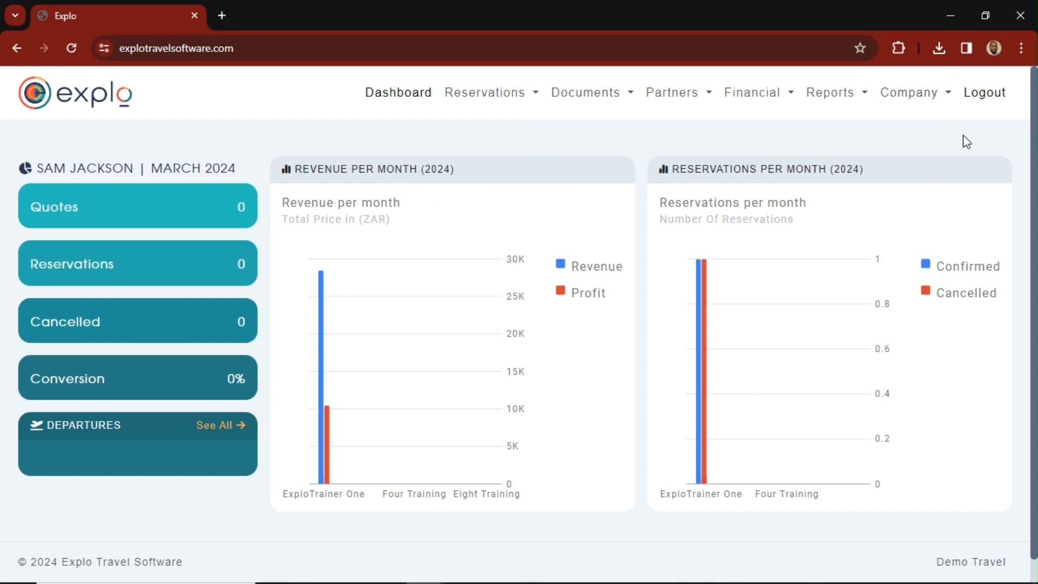
{"action": "left_click", "coordinate": [938, 100]}
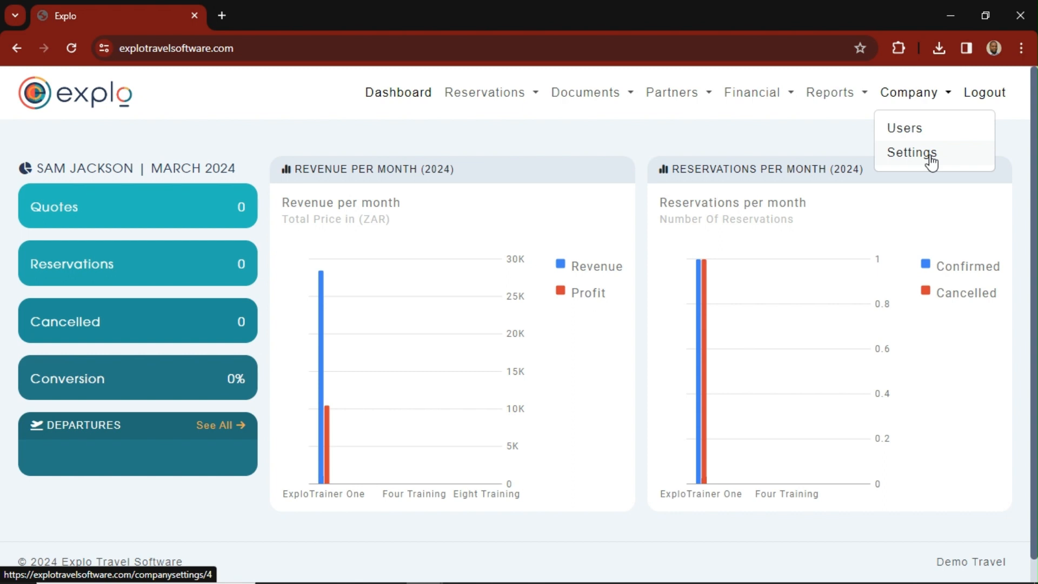
{"action": "left_click", "coordinate": [779, 101]}
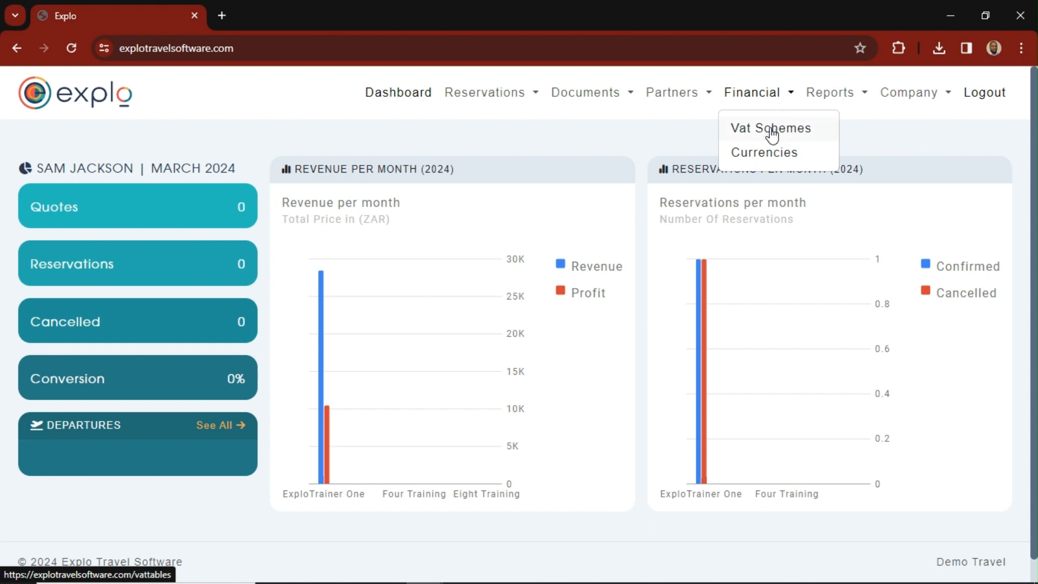
{"action": "left_click", "coordinate": [696, 98]}
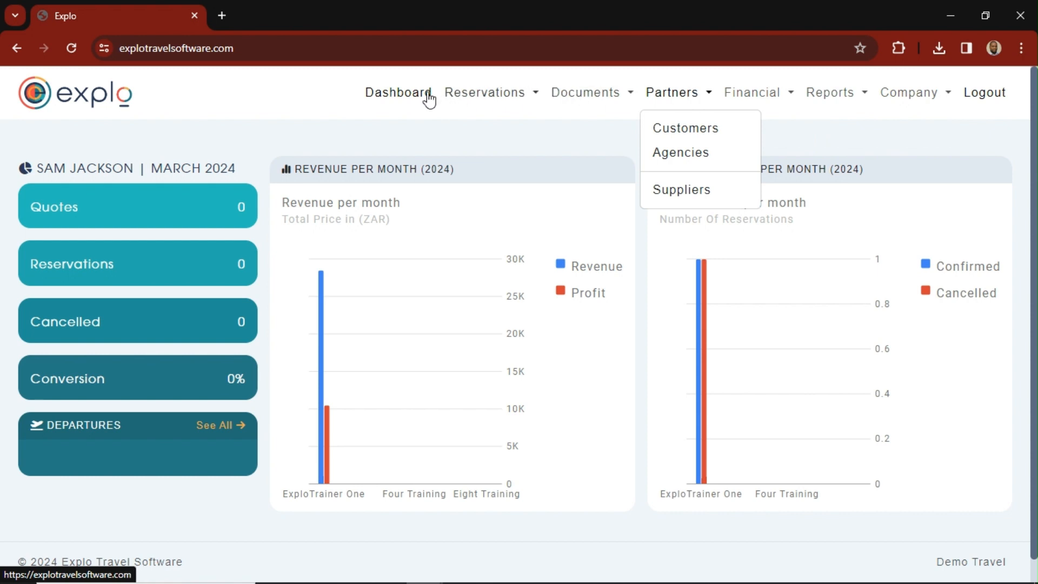
{"action": "left_click", "coordinate": [316, 91]}
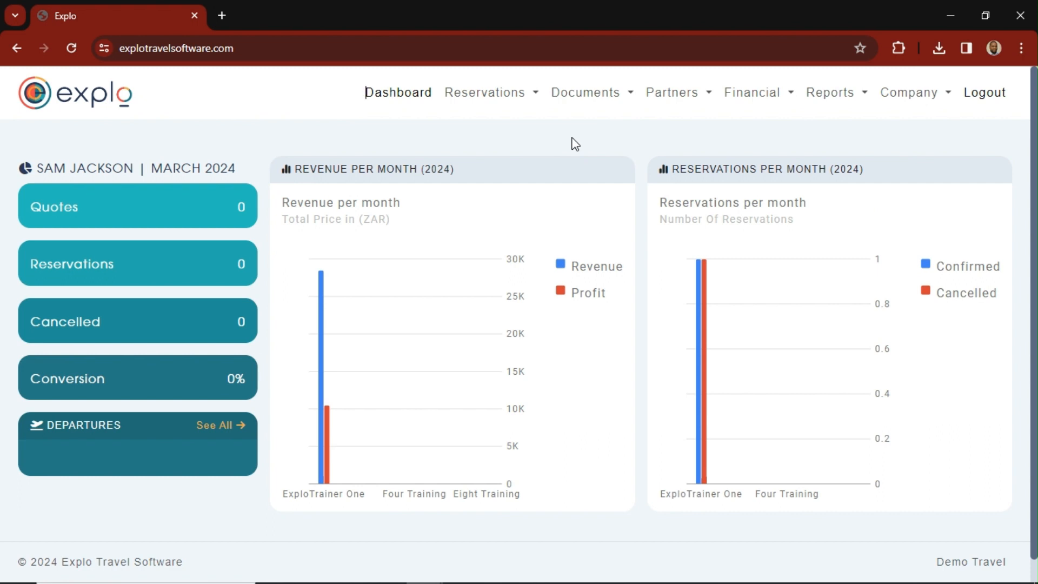
- Open the Customers list and start a new customer record
{"action": "left_click", "coordinate": [690, 96]}
{"action": "left_click", "coordinate": [693, 130]}
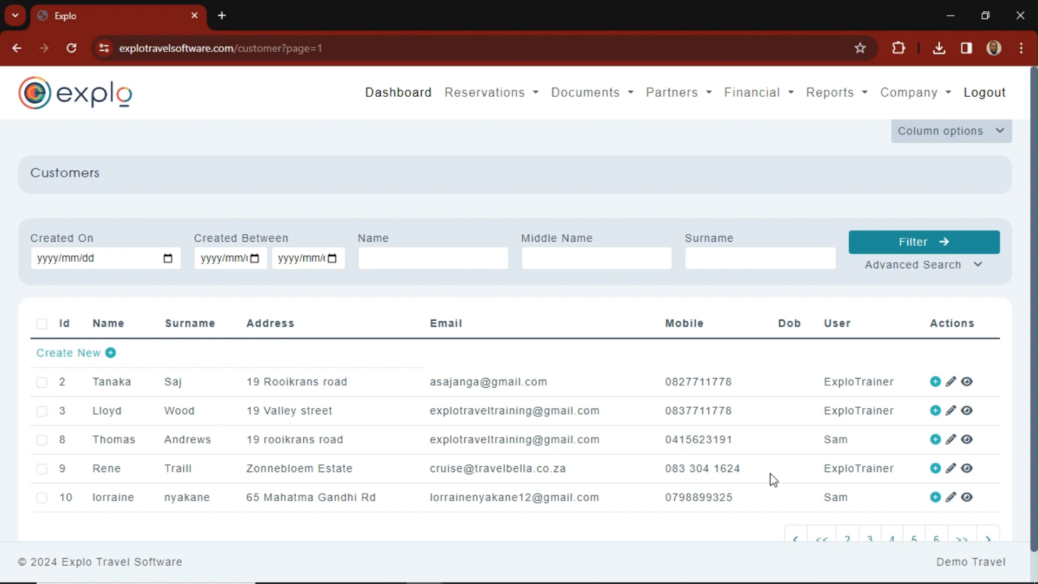
{"action": "left_click", "coordinate": [111, 354]}
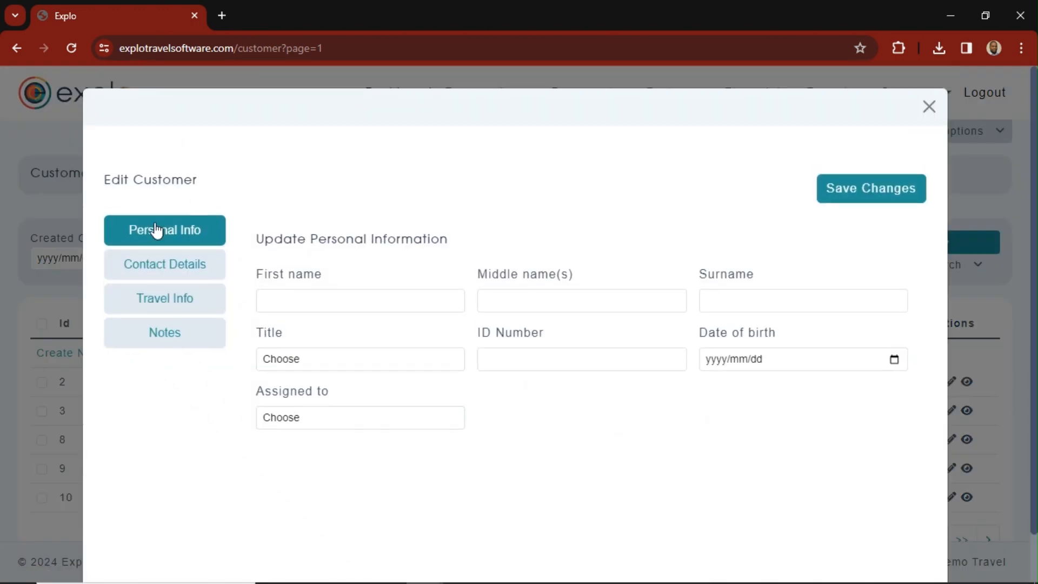
- Enter the new customer's first name and surname in the personal information, leaving the middle name empty
{"action": "left_click", "coordinate": [301, 302]}
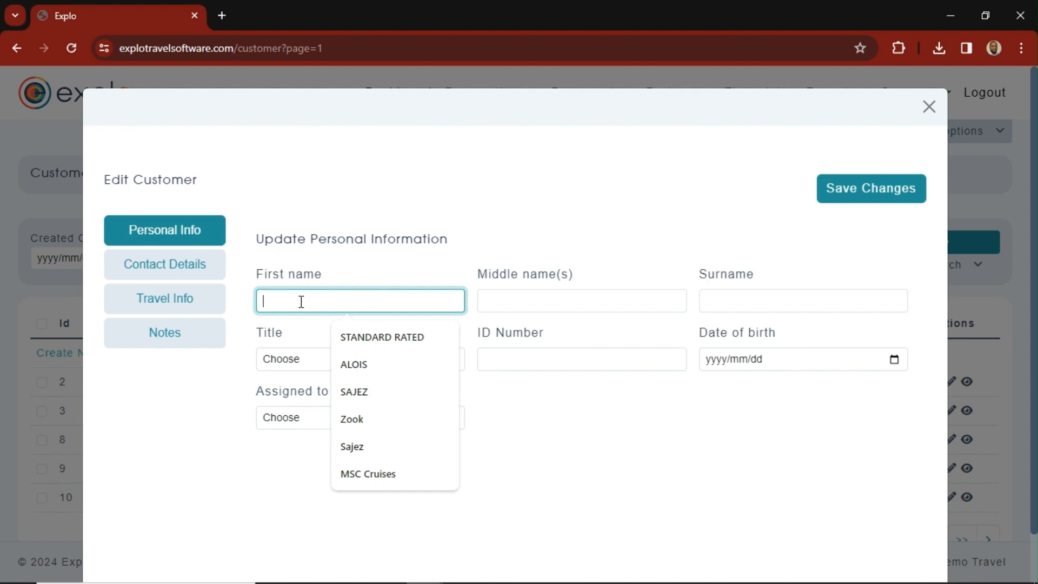
{"action": "type", "text": "t"}
{"action": "key", "text": "BackSpace"}
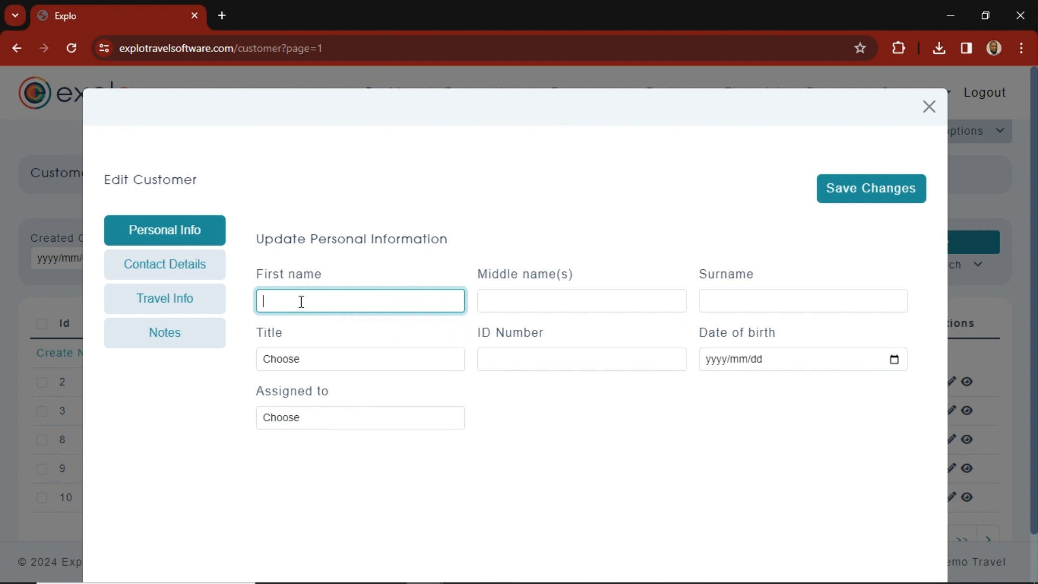
{"action": "left_click", "coordinate": [516, 302]}
{"action": "left_click", "coordinate": [735, 301]}
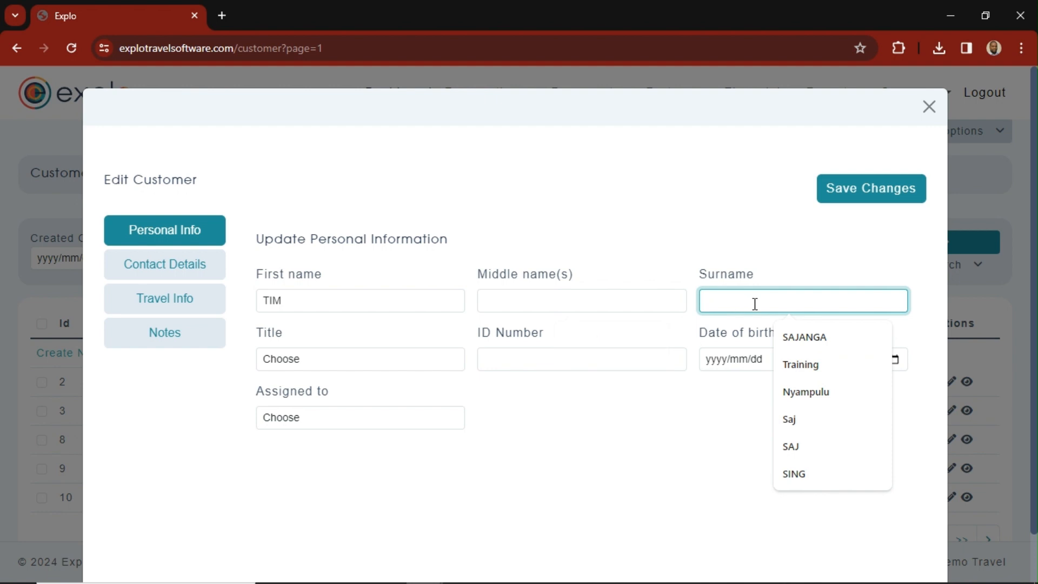
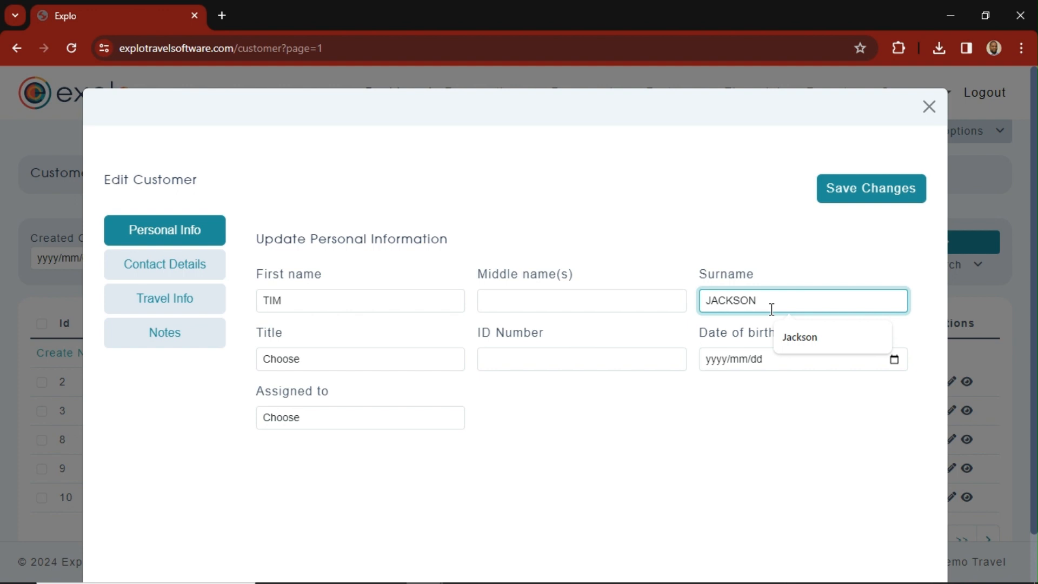
- Set the customer's title to Mr and fill in the ID number from the suggested entries
{"action": "left_click", "coordinate": [387, 359]}
{"action": "left_click", "coordinate": [290, 391]}
{"action": "left_click", "coordinate": [536, 364]}
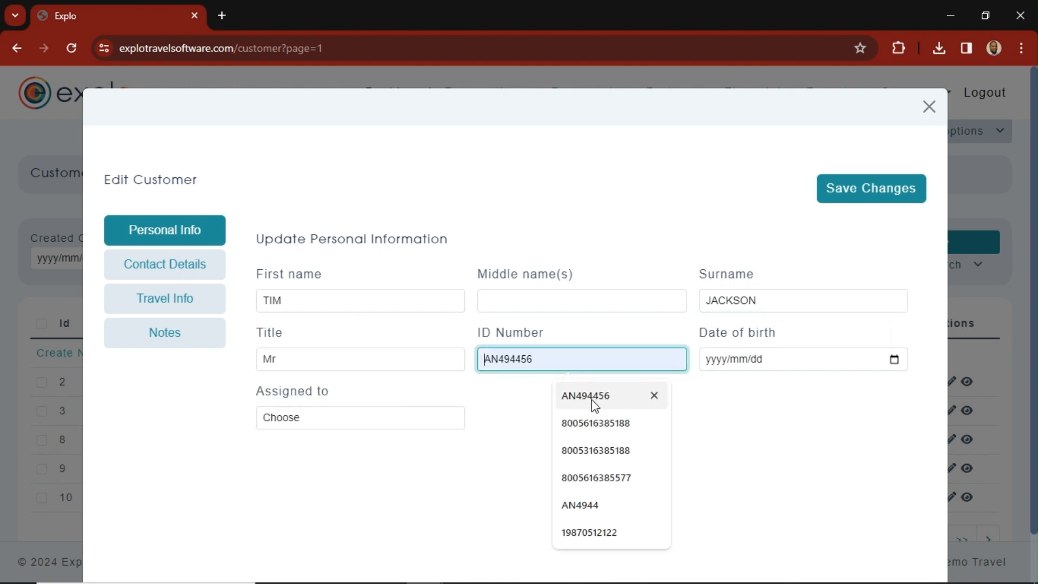
{"action": "left_click", "coordinate": [598, 424]}
- Fill in the customer's date of birth and assign the record to the logged-in agent
{"action": "left_click", "coordinate": [761, 365]}
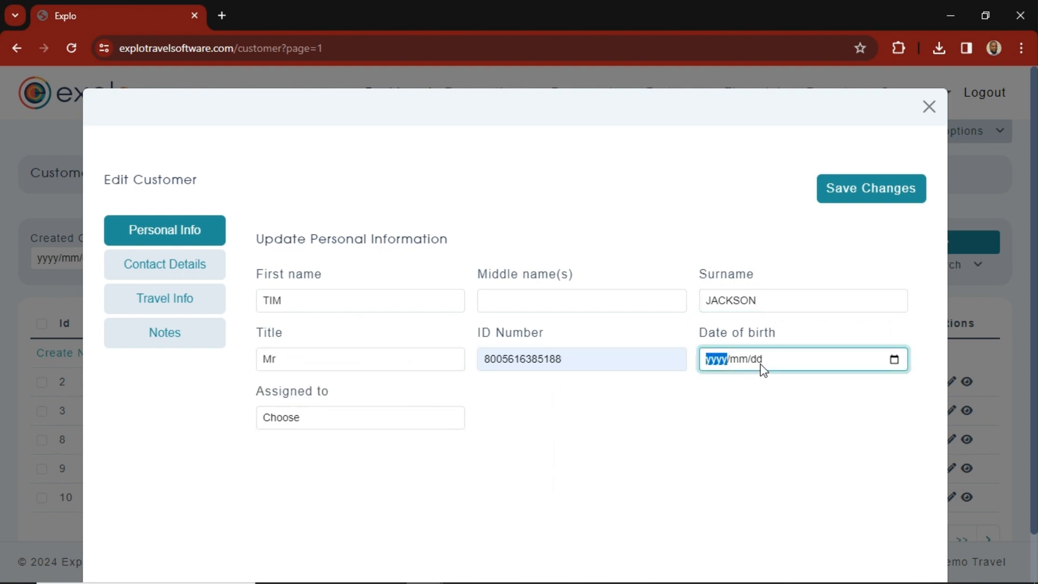
{"action": "key", "text": "Up"}
{"action": "left_click", "coordinate": [760, 365]}
{"action": "left_click", "coordinate": [745, 362]}
{"action": "type", "text": "05/09"}
{"action": "left_click", "coordinate": [309, 420]}
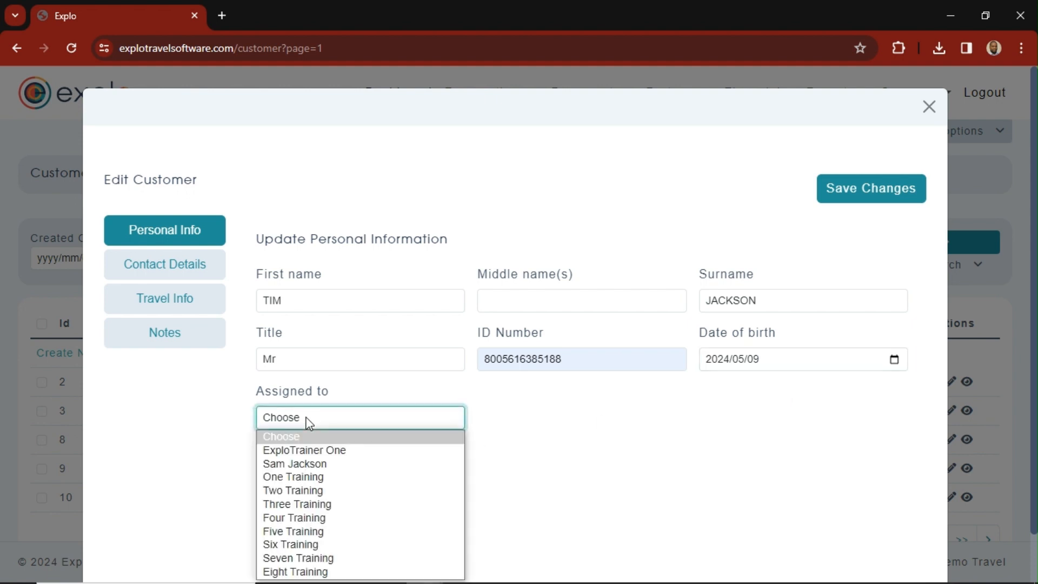
{"action": "left_click", "coordinate": [317, 465]}
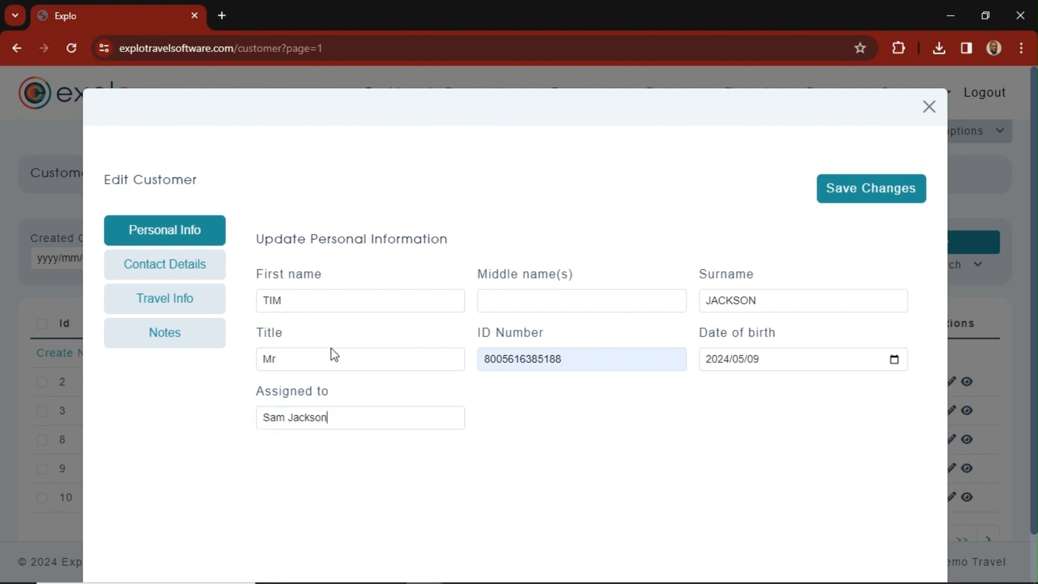
- Fill in the customer's e-mail address and the mobile, home and work phone numbers in the contact details
{"action": "left_click", "coordinate": [157, 273]}
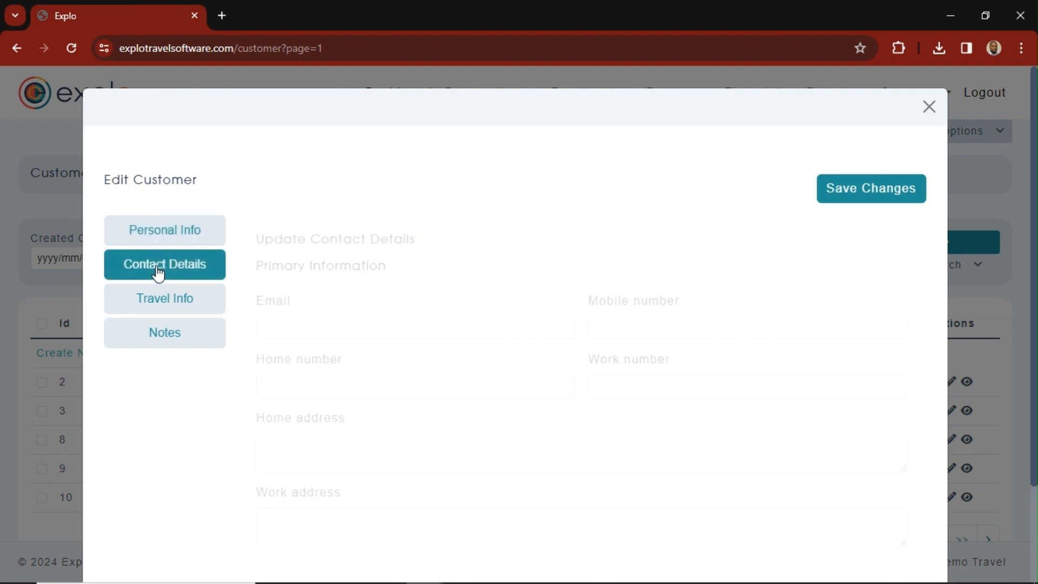
{"action": "left_click", "coordinate": [282, 322]}
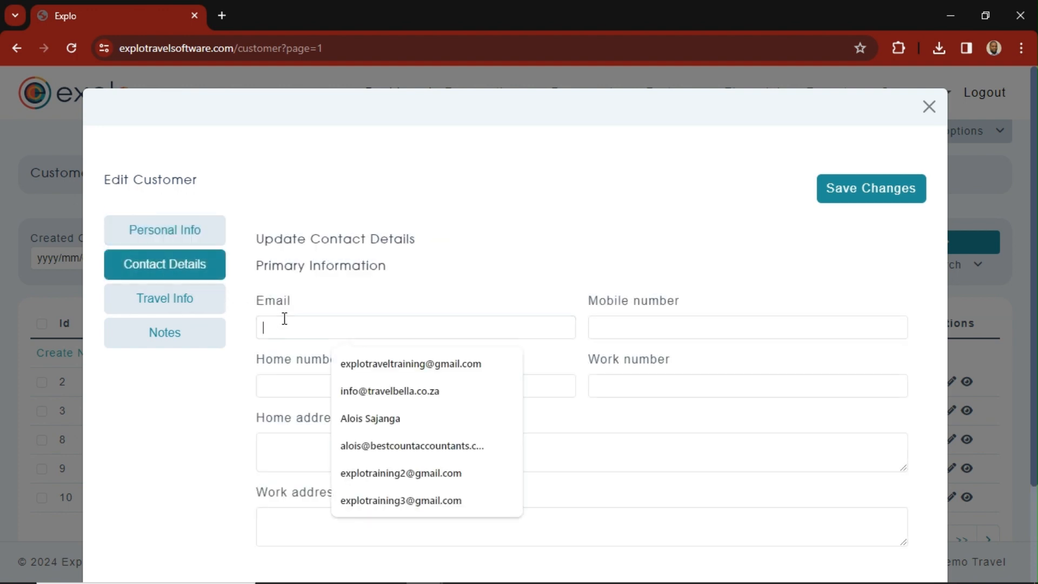
{"action": "left_click", "coordinate": [387, 368]}
{"action": "left_click", "coordinate": [598, 327]}
{"action": "left_click", "coordinate": [673, 390]}
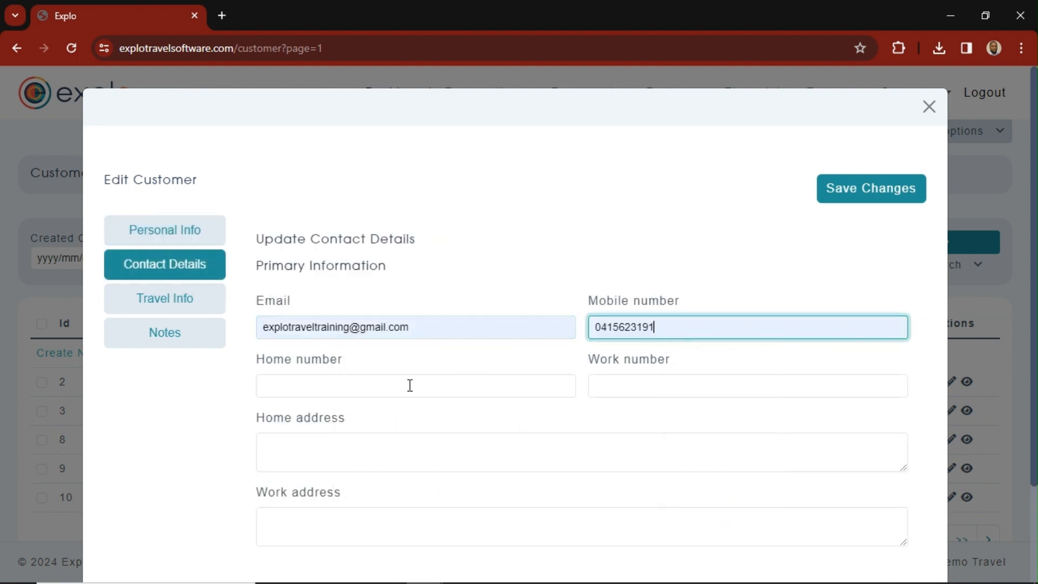
{"action": "left_click", "coordinate": [410, 385]}
{"action": "left_click", "coordinate": [375, 426]}
{"action": "left_click", "coordinate": [673, 385]}
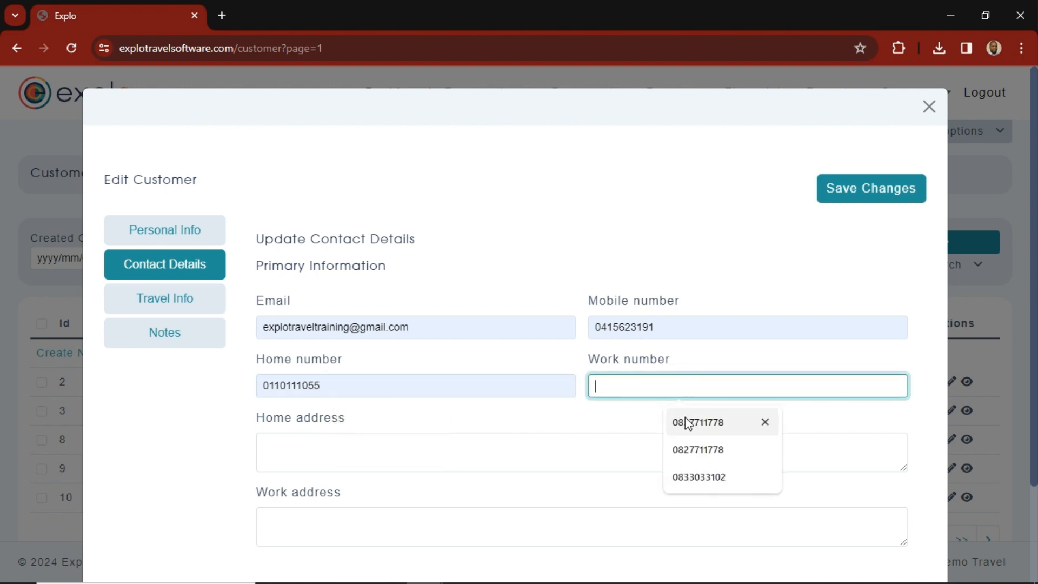
{"action": "left_click", "coordinate": [695, 428]}
- Enter the customer's home address and copy the same text into the work address
{"action": "left_click", "coordinate": [366, 461]}
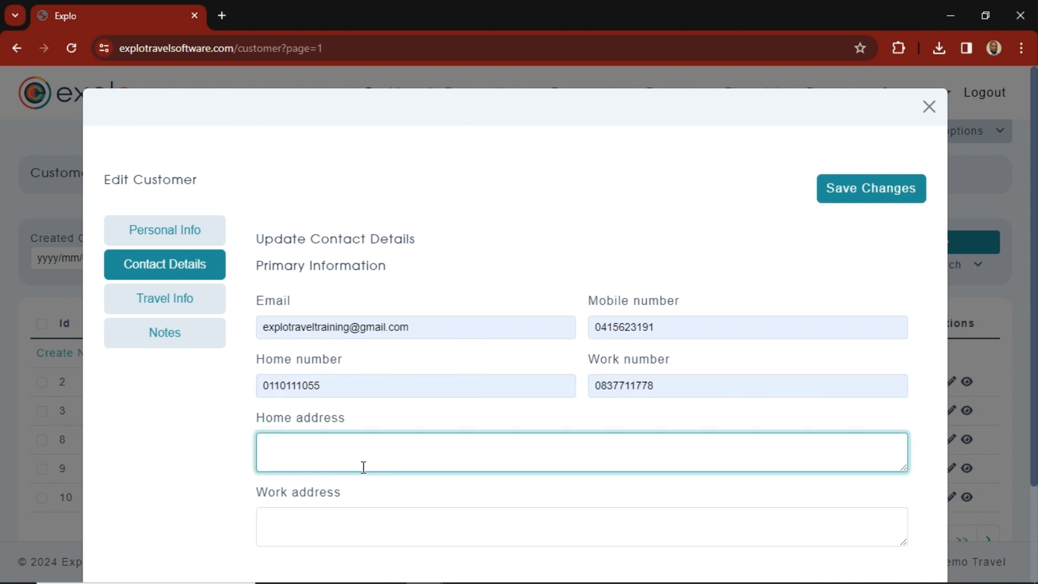
{"action": "type", "text": "JOHANNESBURG"}
{"action": "left_click_drag", "start_coordinate": [361, 452], "coordinate": [243, 456]}
{"action": "key", "text": "ctrl+c"}
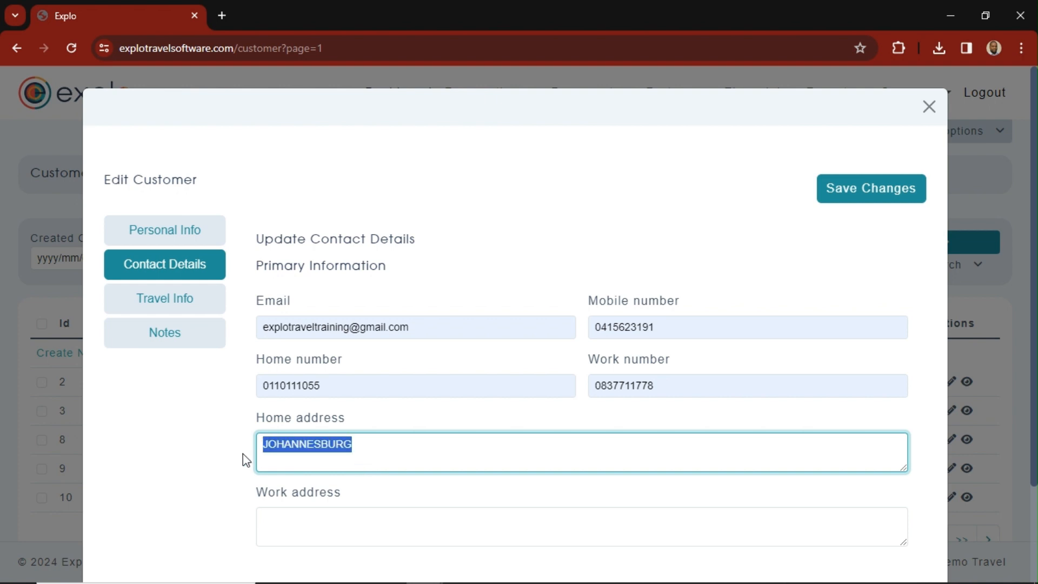
{"action": "left_click", "coordinate": [373, 516]}
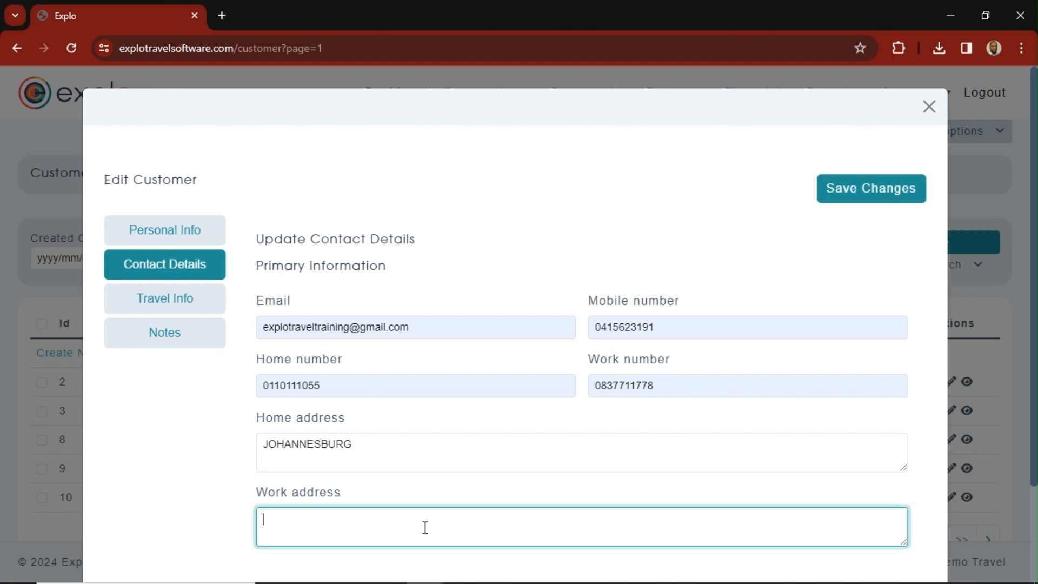
{"action": "key", "text": "ctrl+v"}
- Fill in the customer's passport number and frequent flyer number, and set the frequent flyer airline to 111111
{"action": "left_click", "coordinate": [168, 299]}
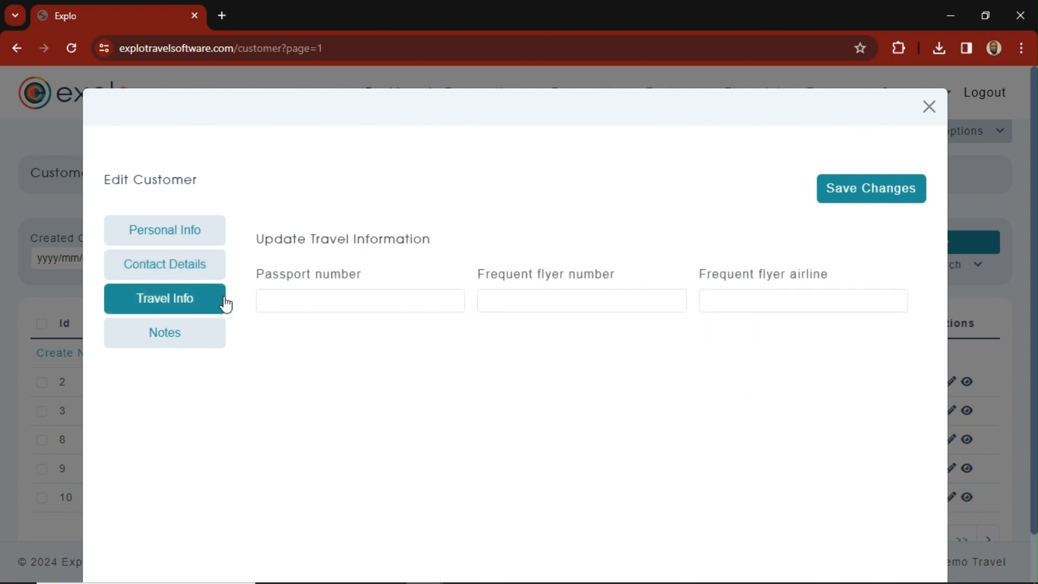
{"action": "left_click", "coordinate": [299, 300]}
{"action": "left_click", "coordinate": [385, 363]}
{"action": "left_click", "coordinate": [540, 299]}
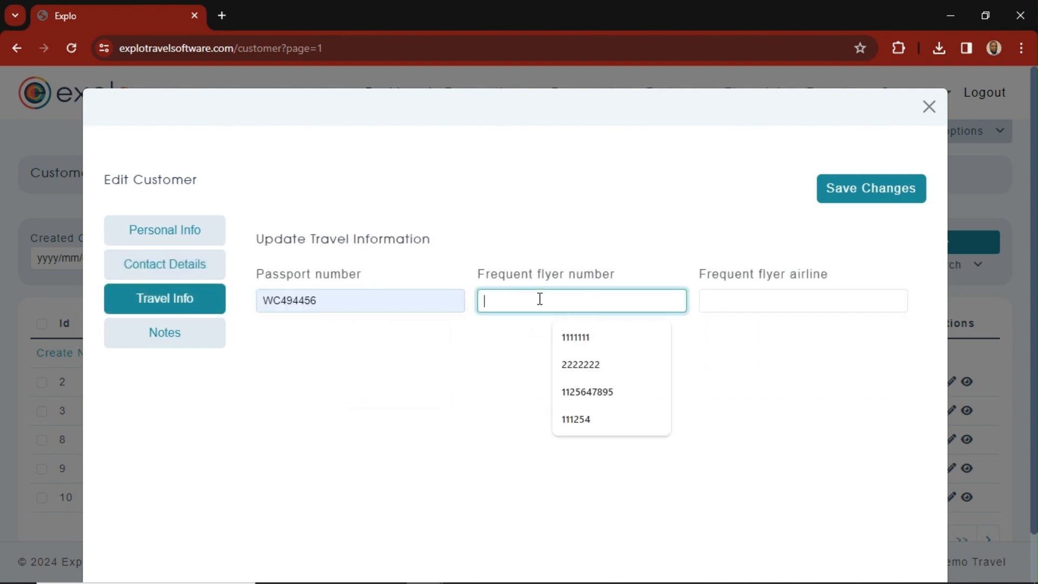
{"action": "left_click", "coordinate": [586, 365]}
{"action": "left_click", "coordinate": [746, 301]}
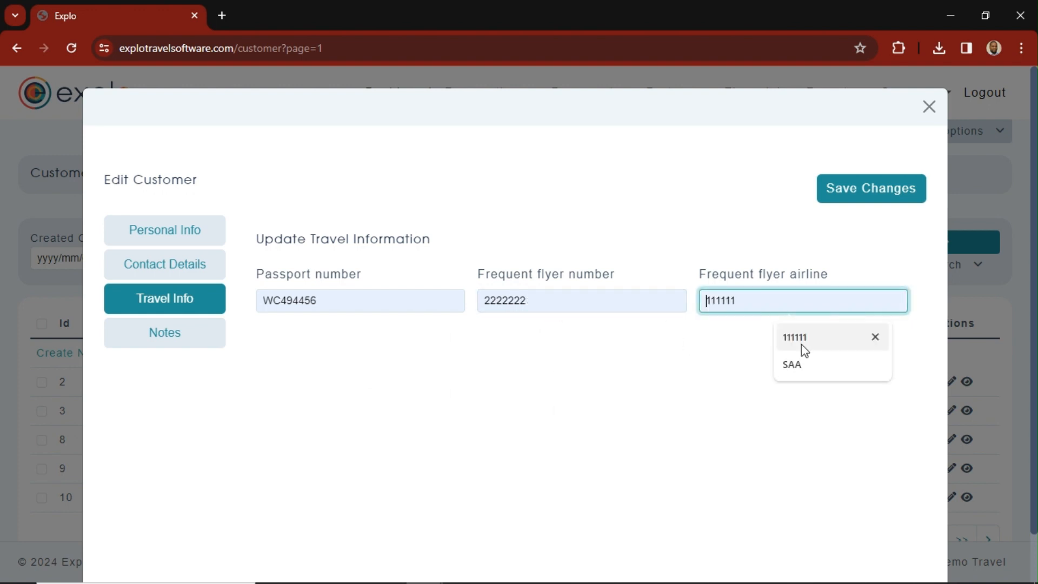
{"action": "left_click", "coordinate": [802, 346]}
- Add the note "CLIENT IS HALAAL MEALS" to the customer and save the record
{"action": "left_click", "coordinate": [151, 335]}
{"action": "left_click", "coordinate": [301, 297]}
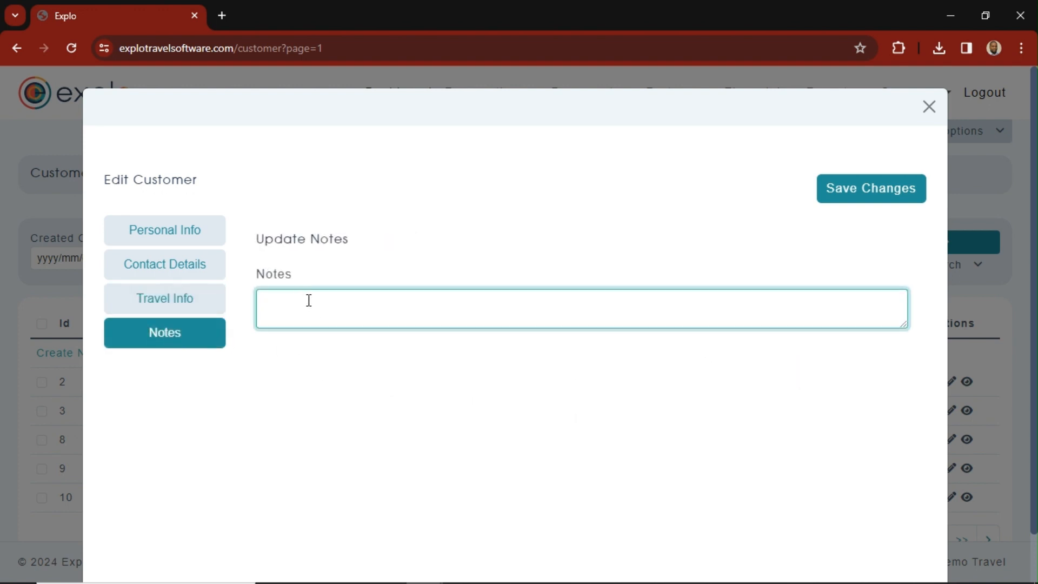
{"action": "type", "text": "CLIENT IS HALAAL MEALS"}
{"action": "left_click", "coordinate": [874, 196]}
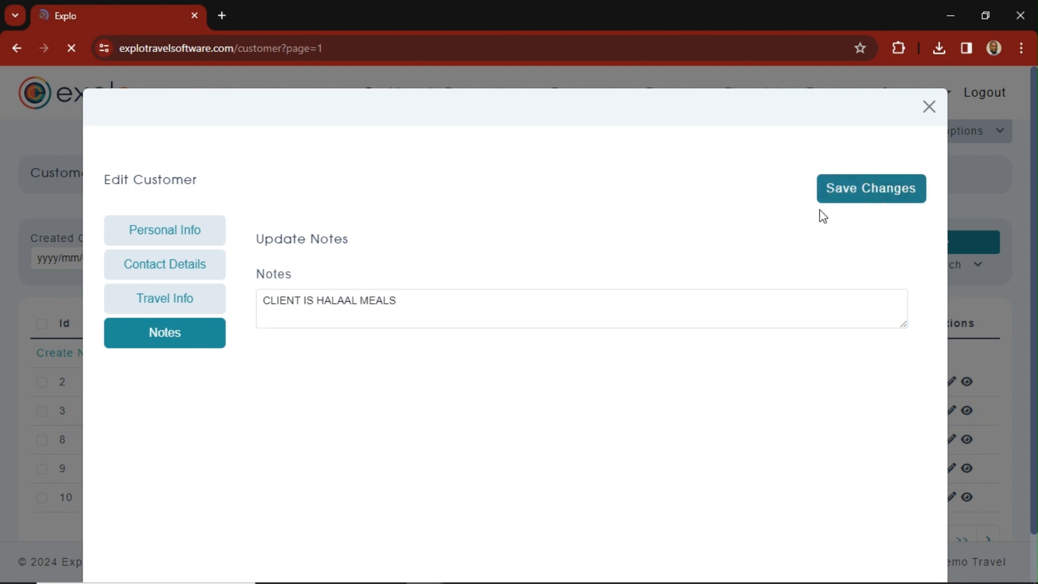
- Reopen the newly created customer for editing, set the title to Mr and save the changes
{"action": "scroll", "coordinate": [340, 431], "scroll_direction": "down", "scroll_amount": 1}
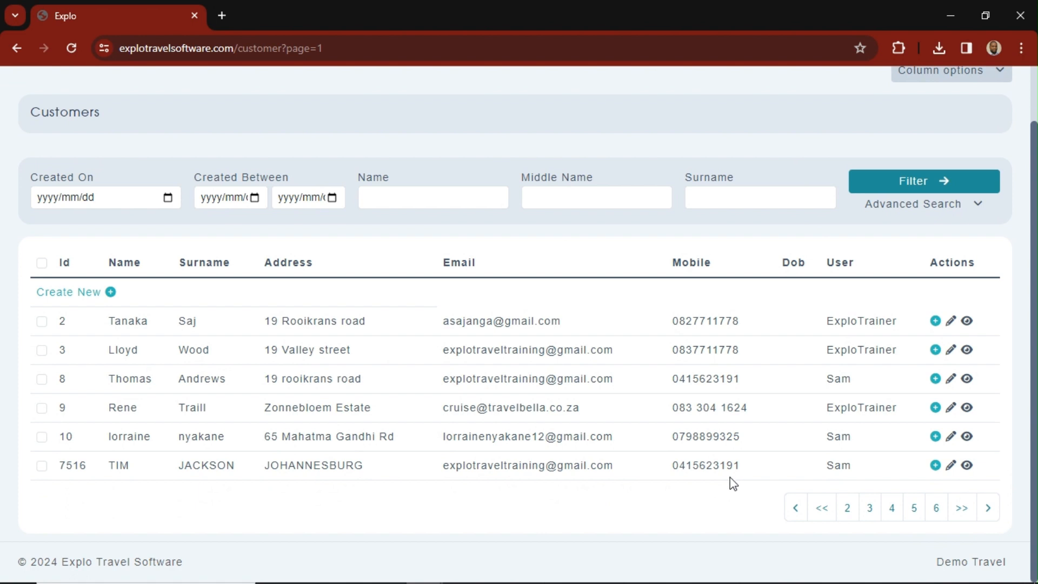
{"action": "scroll", "coordinate": [733, 483], "scroll_direction": "up", "scroll_amount": 1}
{"action": "scroll", "coordinate": [876, 436], "scroll_direction": "down", "scroll_amount": 1}
{"action": "left_click", "coordinate": [951, 466]}
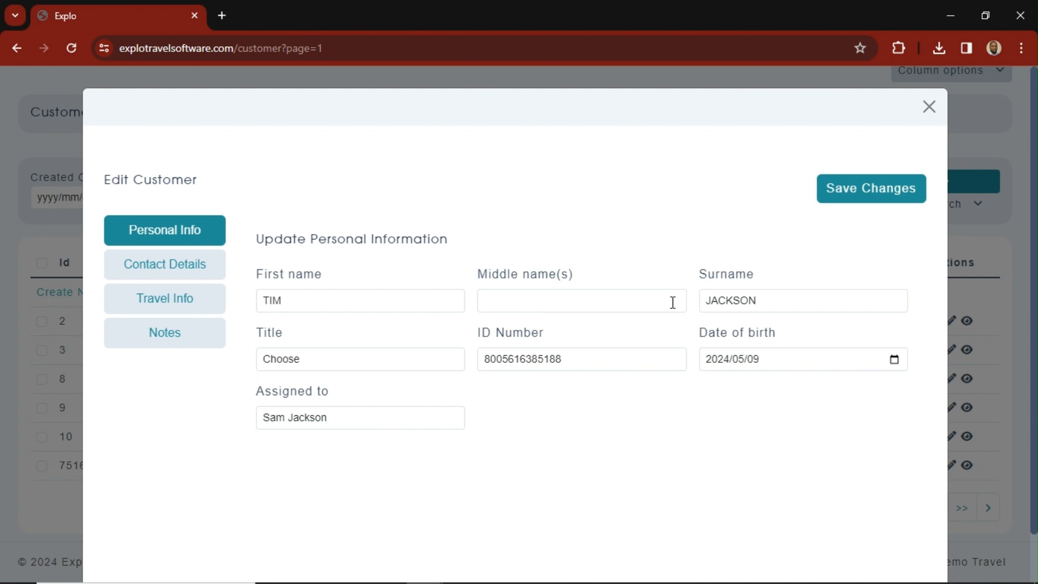
{"action": "left_click", "coordinate": [284, 364]}
{"action": "left_click", "coordinate": [282, 391]}
{"action": "left_click", "coordinate": [830, 197]}
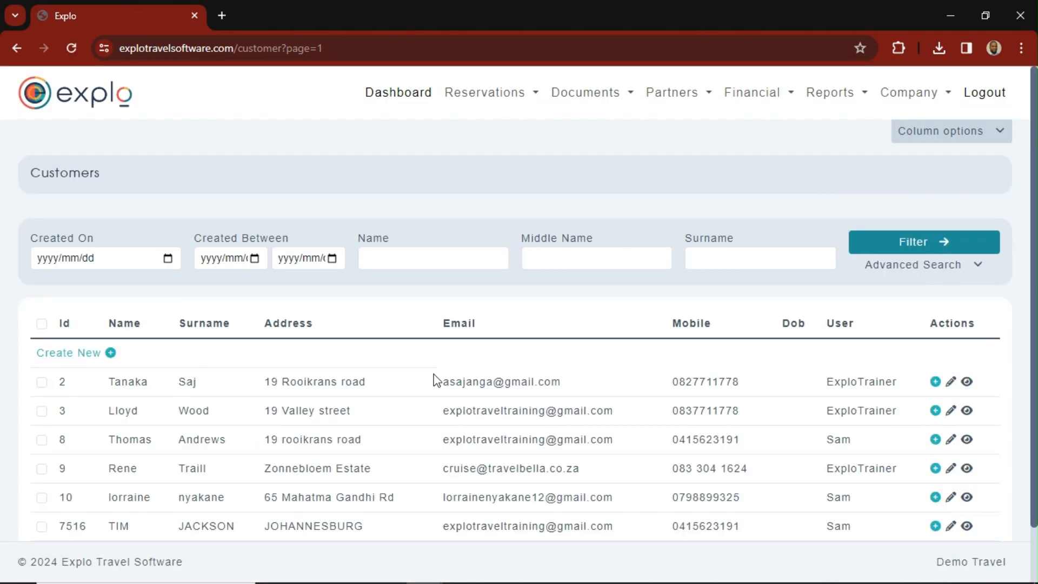
- Open the Quotes list under reservations and start a new quote
{"action": "scroll", "coordinate": [433, 378], "scroll_direction": "down", "scroll_amount": 1}
{"action": "scroll", "coordinate": [243, 375], "scroll_direction": "up", "scroll_amount": 1}
{"action": "left_click", "coordinate": [487, 95]}
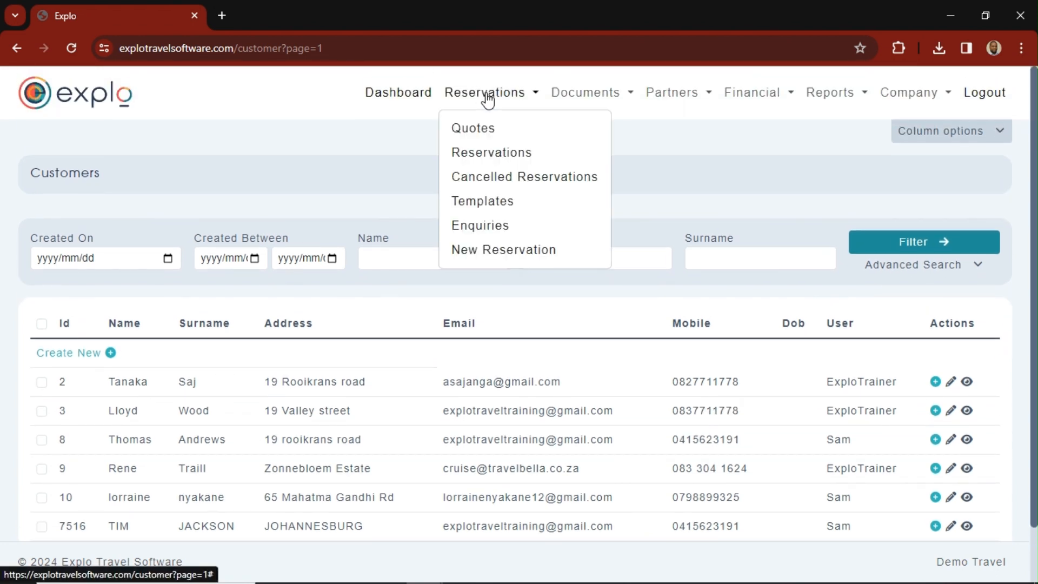
{"action": "left_click", "coordinate": [489, 131]}
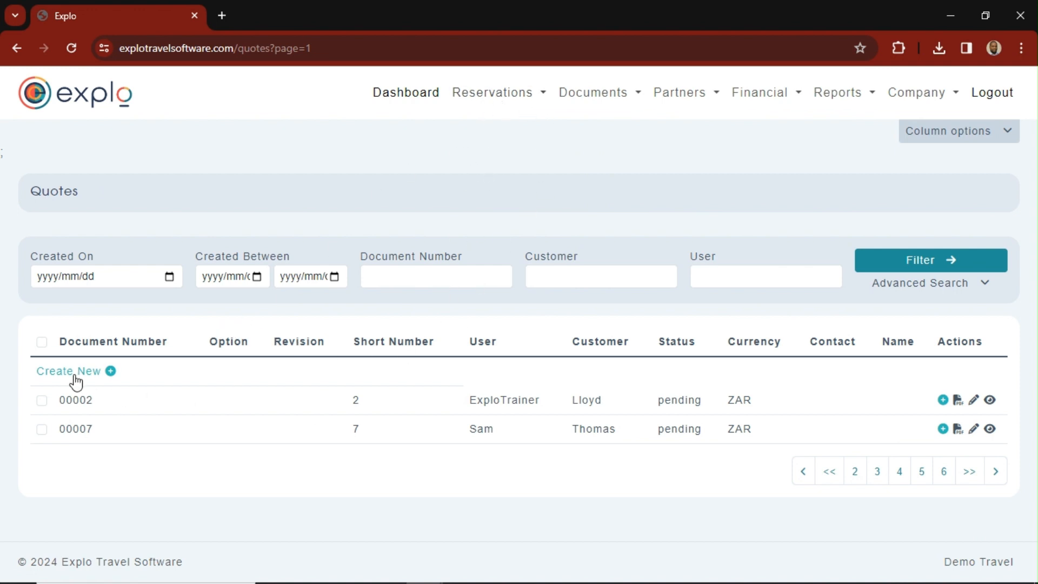
{"action": "left_click", "coordinate": [90, 378]}
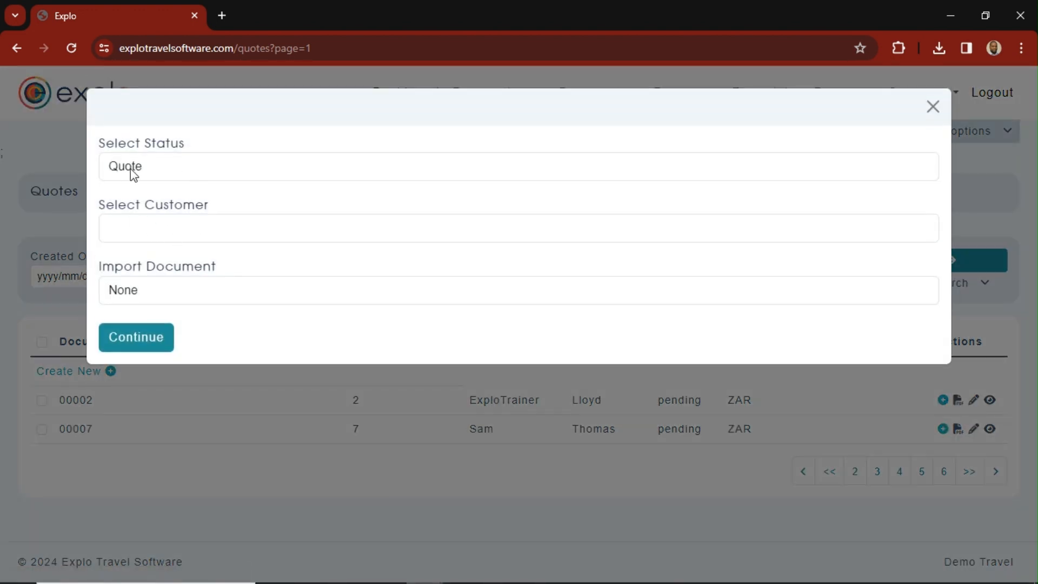
- Keep the new document's status as Quote and select the newly created customer for it
{"action": "left_click", "coordinate": [174, 173]}
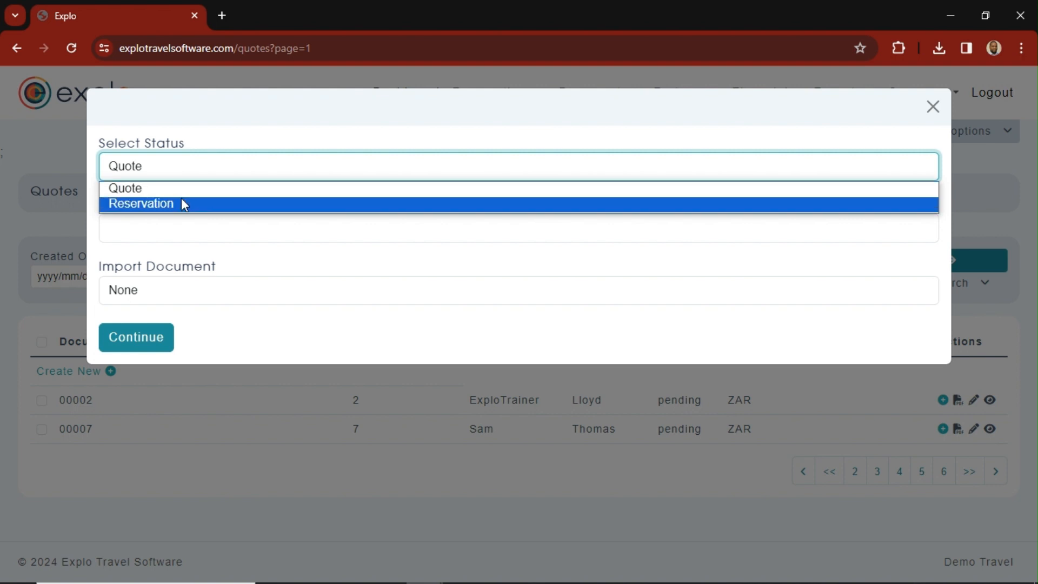
{"action": "key", "text": "Up"}
{"action": "left_click", "coordinate": [182, 228]}
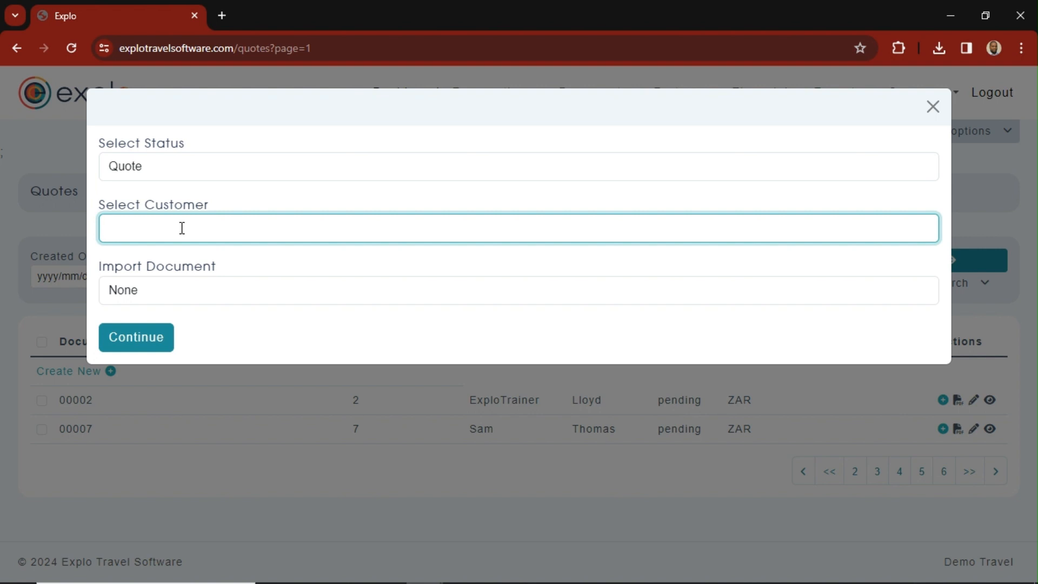
{"action": "type", "text": "TIM"}
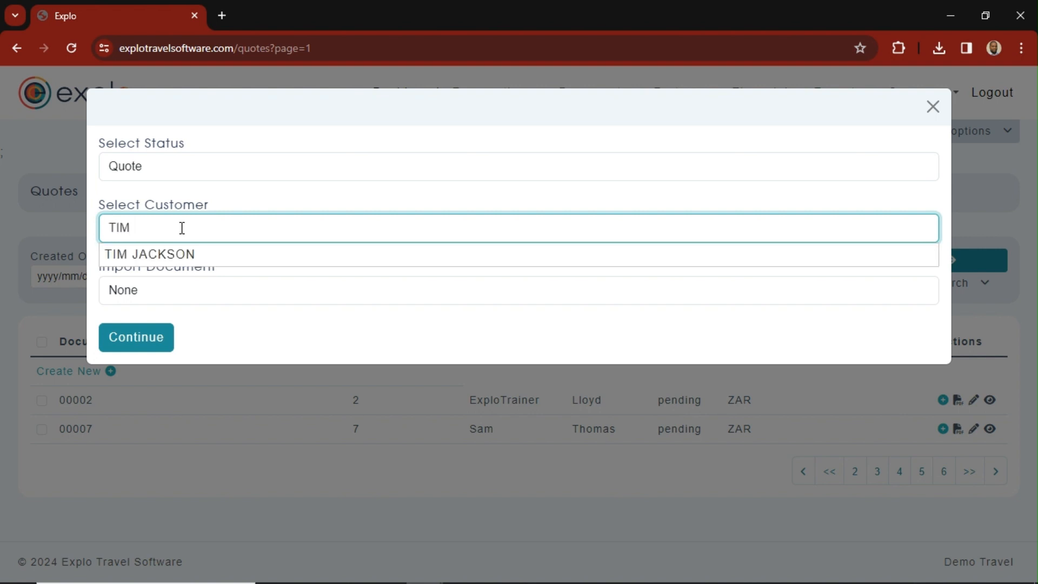
{"action": "left_click", "coordinate": [198, 253]}
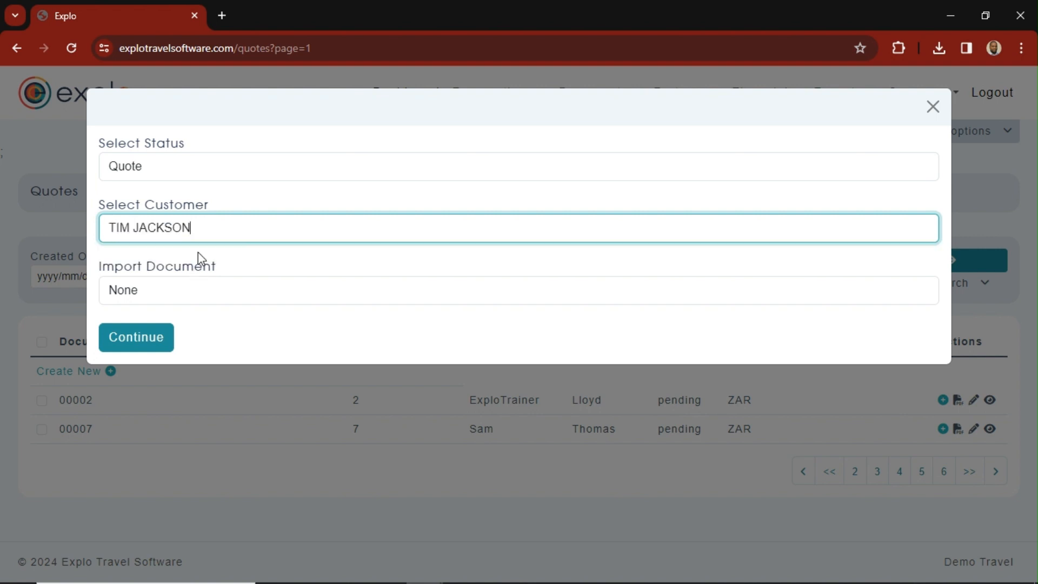
- Keep the import document option at None and continue to create the quote
{"action": "left_click", "coordinate": [178, 295]}
{"action": "left_click", "coordinate": [179, 294]}
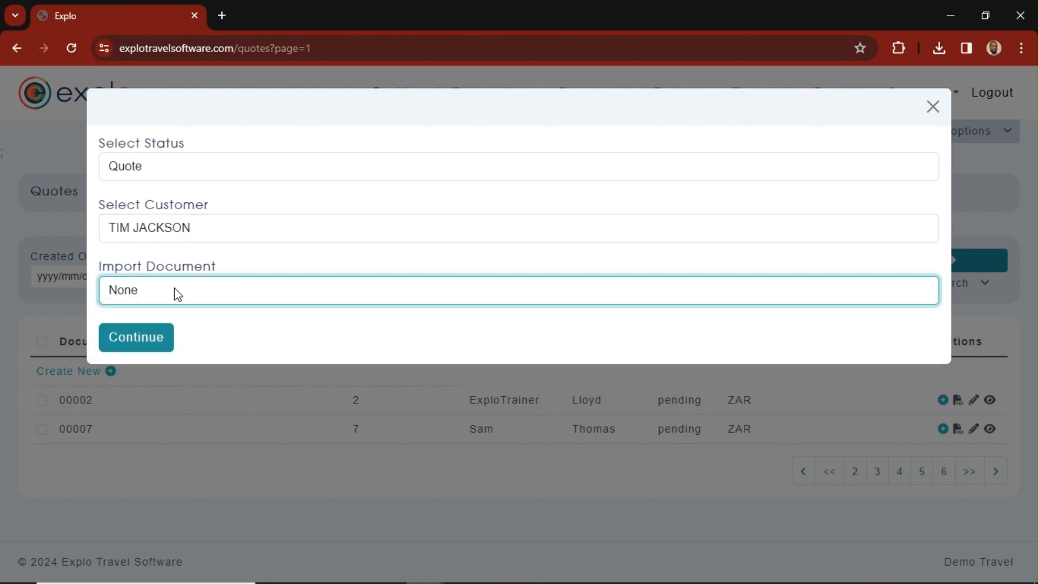
{"action": "left_click", "coordinate": [210, 297]}
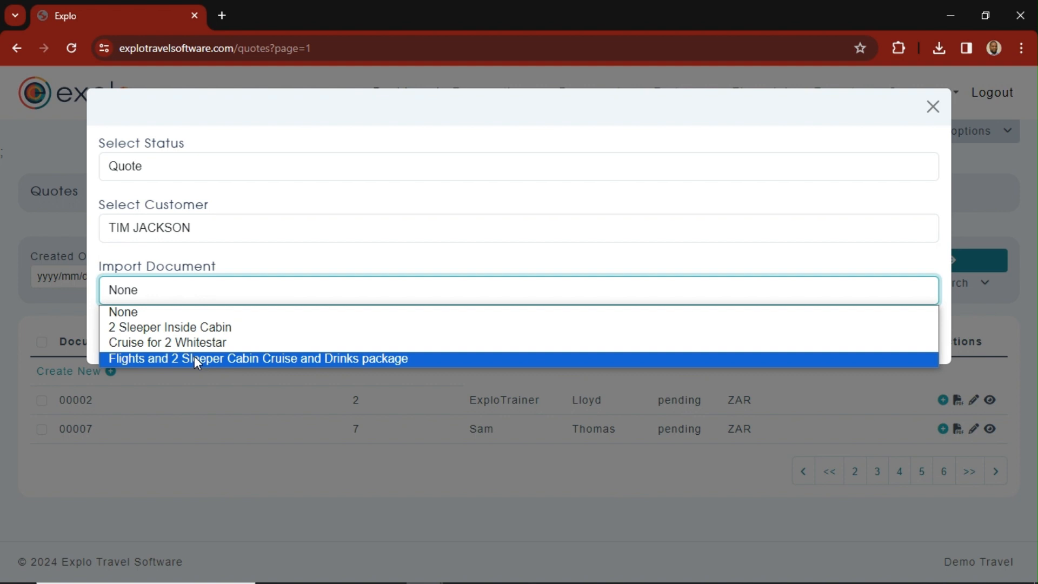
{"action": "left_click", "coordinate": [144, 313]}
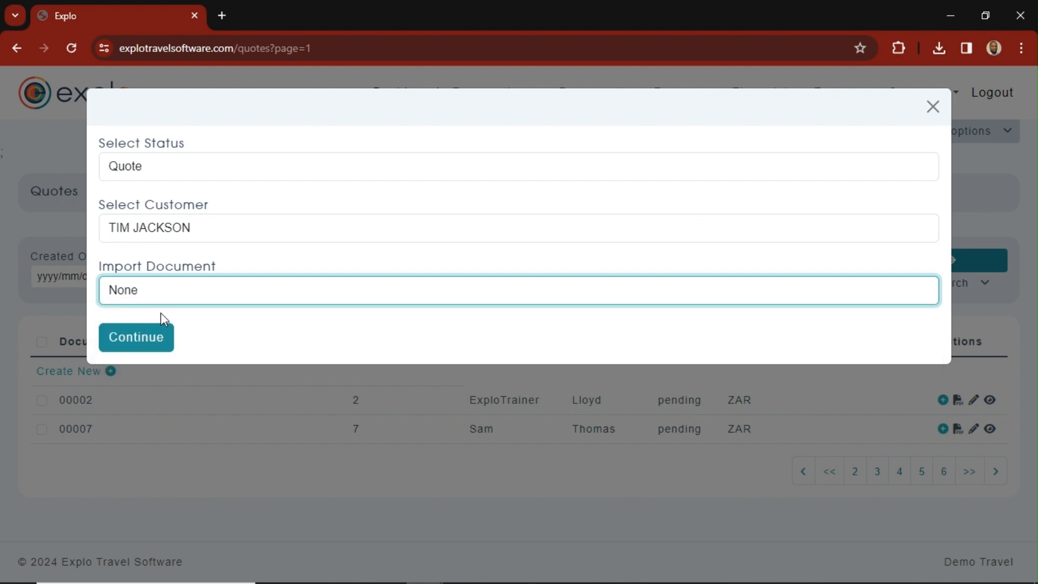
{"action": "left_click", "coordinate": [136, 343]}
- Add a service line to the new quote and set its type to cruise
{"action": "scroll", "coordinate": [279, 405], "scroll_direction": "down", "scroll_amount": 1}
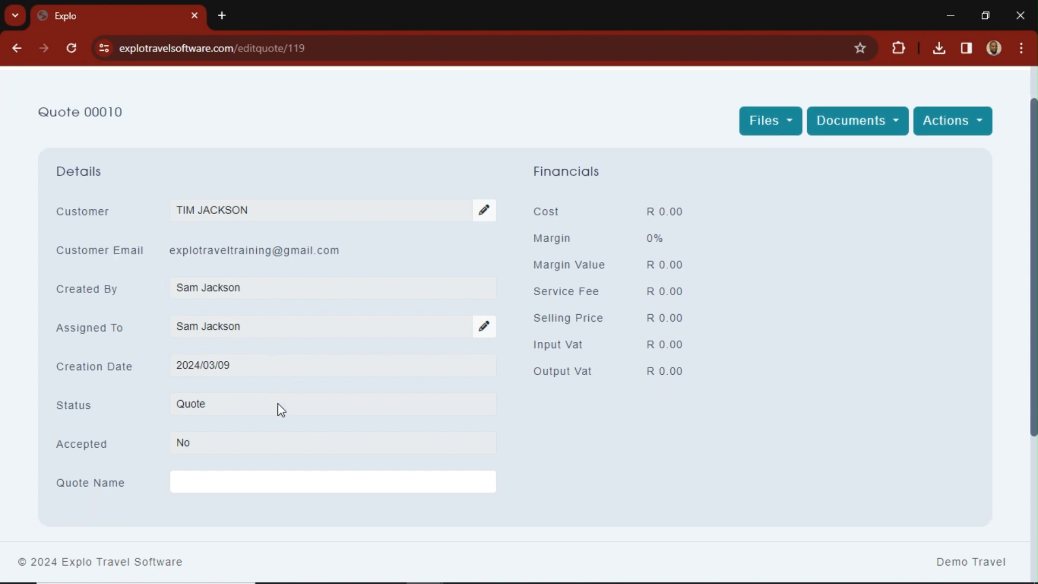
{"action": "scroll", "coordinate": [279, 410], "scroll_direction": "down", "scroll_amount": 2}
{"action": "scroll", "coordinate": [279, 405], "scroll_direction": "up", "scroll_amount": 3}
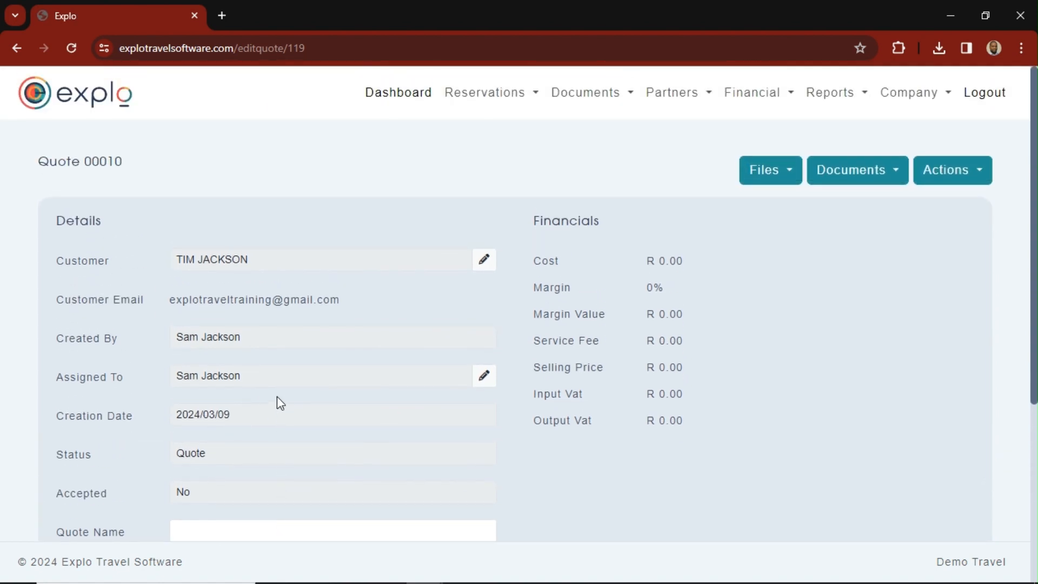
{"action": "scroll", "coordinate": [279, 406], "scroll_direction": "down", "scroll_amount": 2}
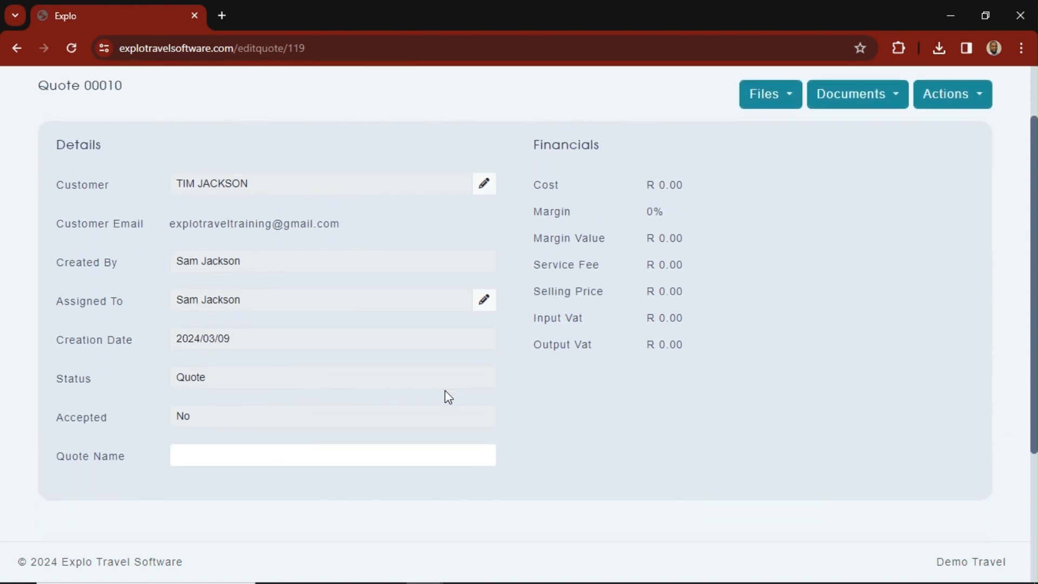
{"action": "scroll", "coordinate": [462, 389], "scroll_direction": "down", "scroll_amount": 2}
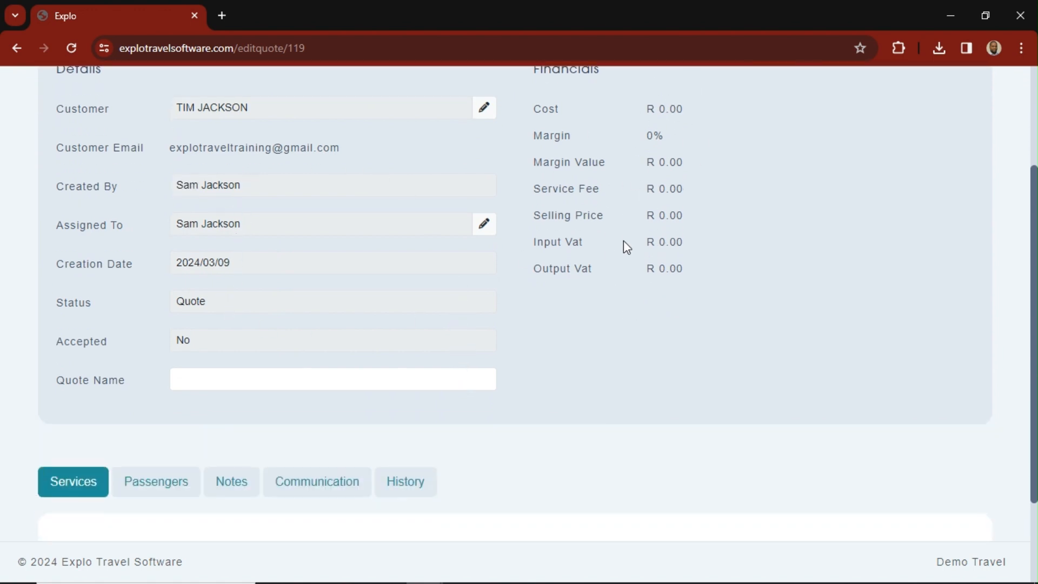
{"action": "scroll", "coordinate": [324, 301], "scroll_direction": "down", "scroll_amount": 2}
{"action": "scroll", "coordinate": [535, 328], "scroll_direction": "down", "scroll_amount": 1}
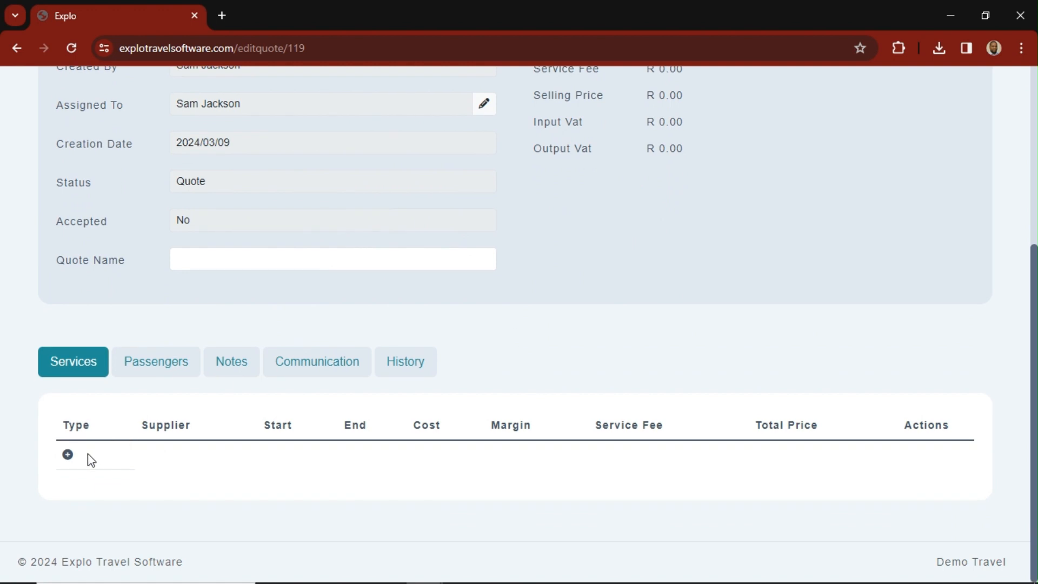
{"action": "left_click", "coordinate": [68, 455]}
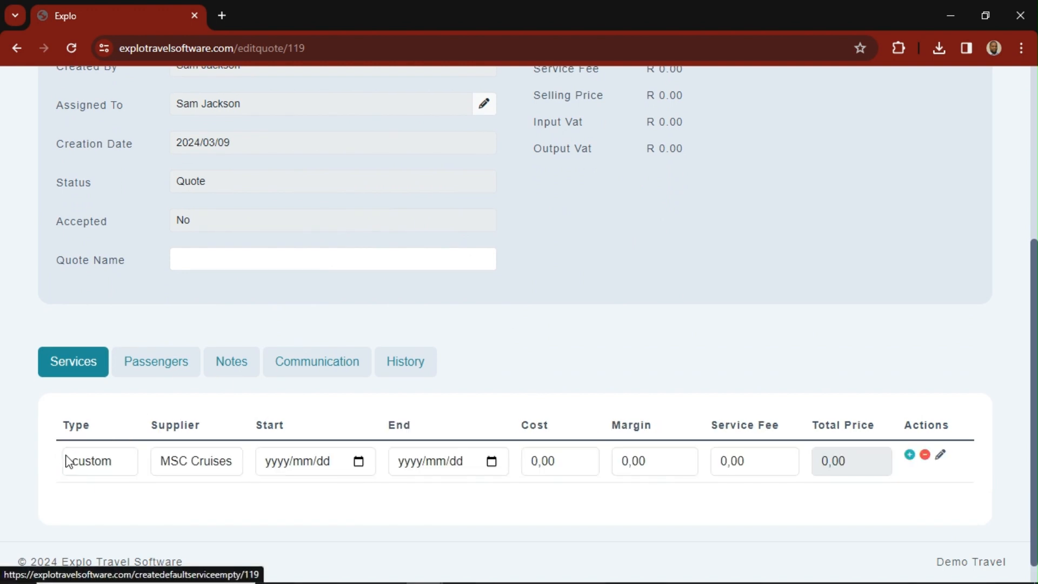
{"action": "left_click", "coordinate": [120, 474]}
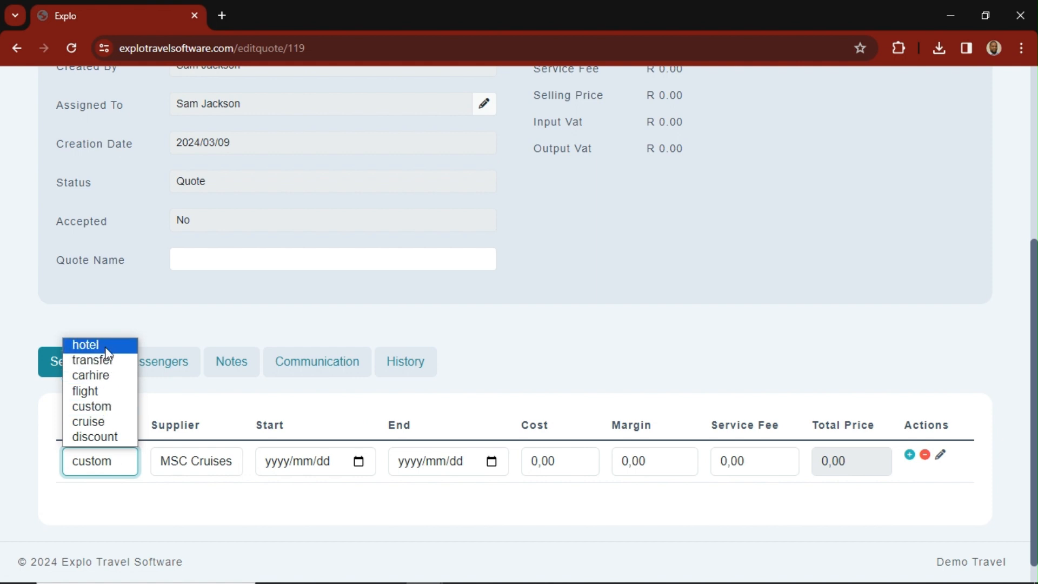
{"action": "left_click", "coordinate": [89, 422]}
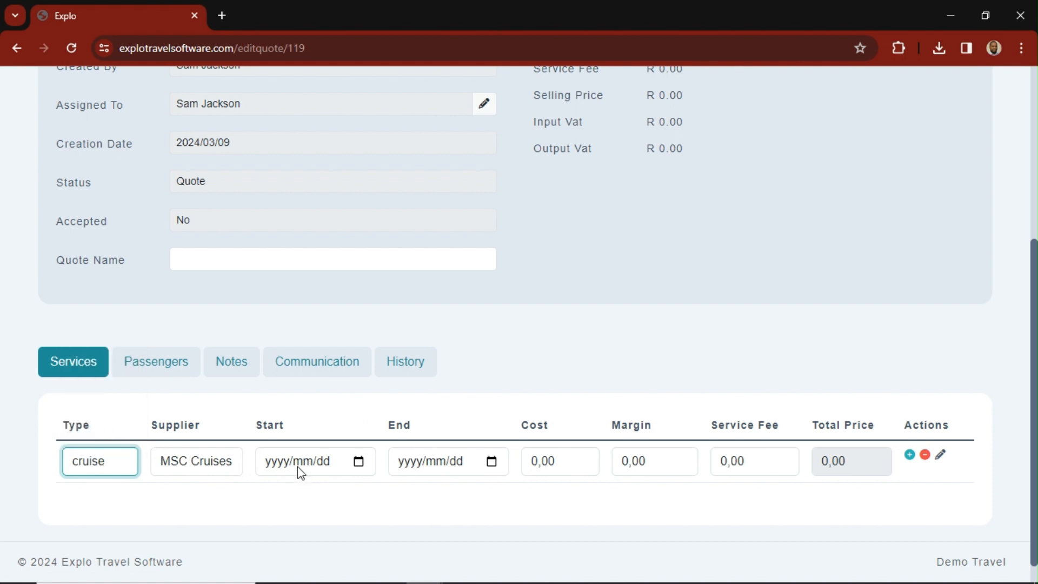
- Set the cruise service's start date to 2024/03/28 and its end date to 2024/03/31
{"action": "left_click", "coordinate": [359, 460]}
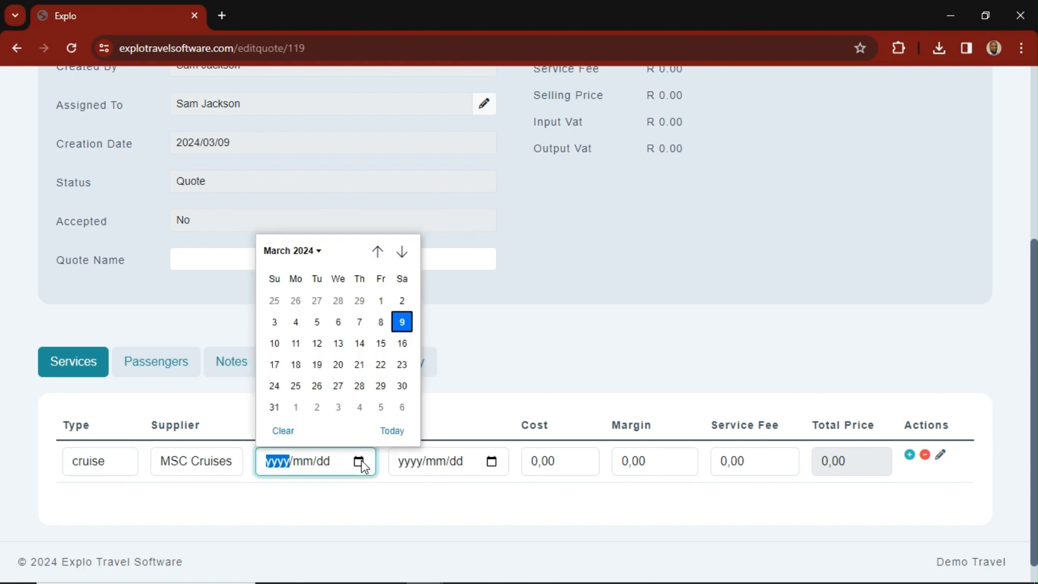
{"action": "left_click", "coordinate": [360, 386]}
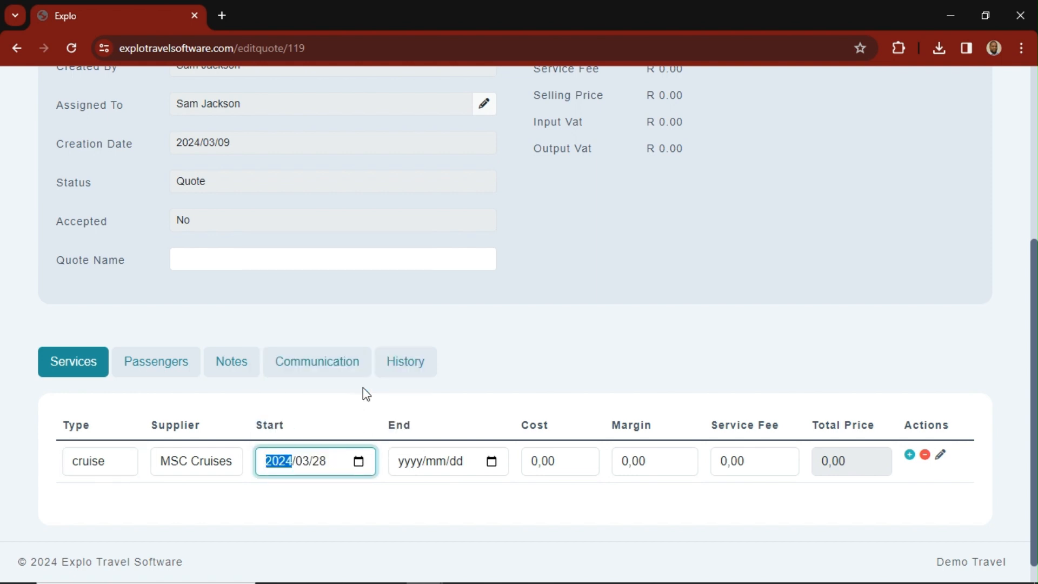
{"action": "left_click", "coordinate": [444, 466]}
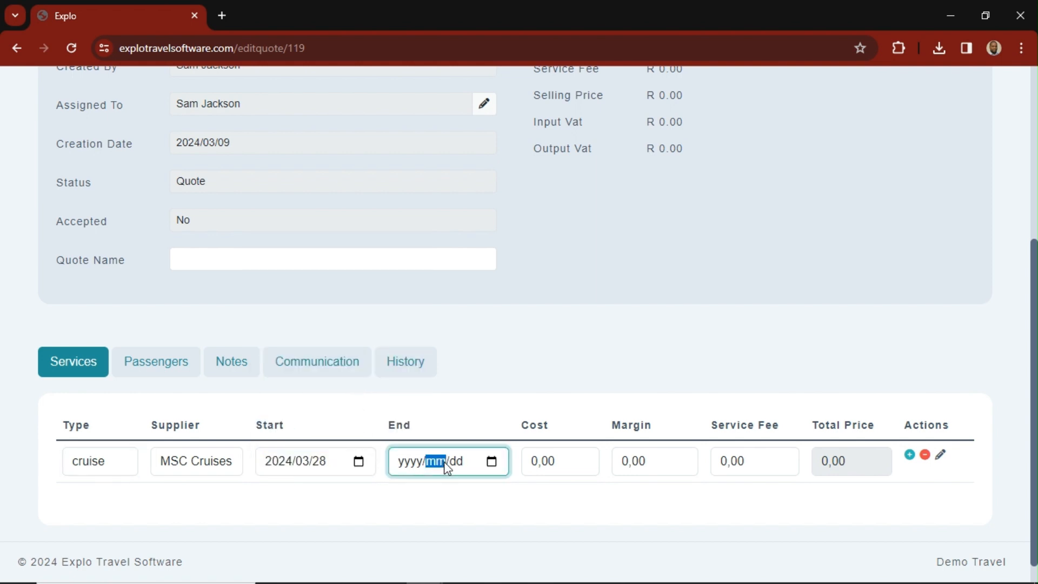
{"action": "left_click", "coordinate": [493, 464]}
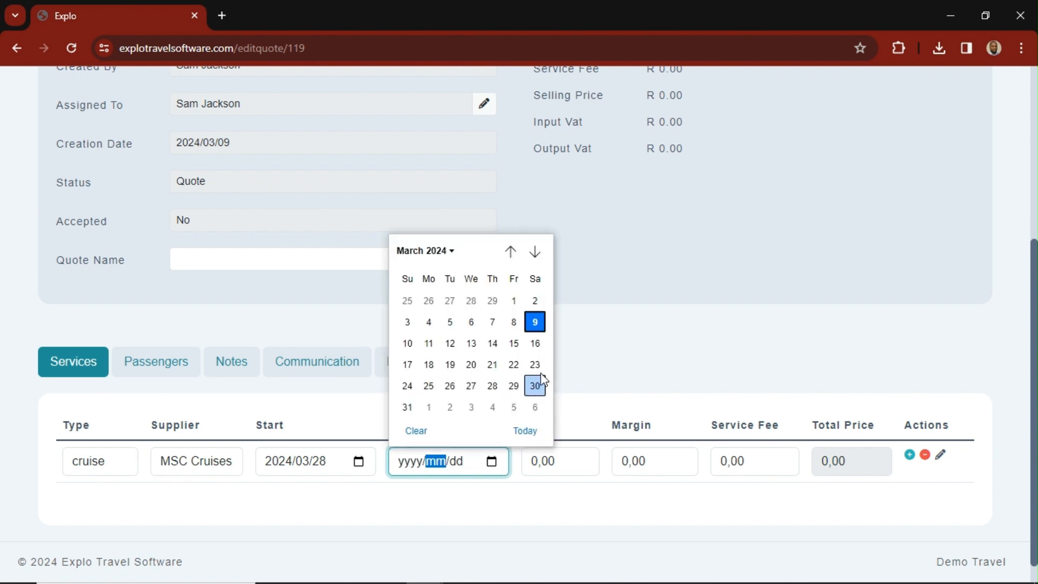
{"action": "left_click", "coordinate": [413, 413]}
{"action": "left_click", "coordinate": [553, 510]}
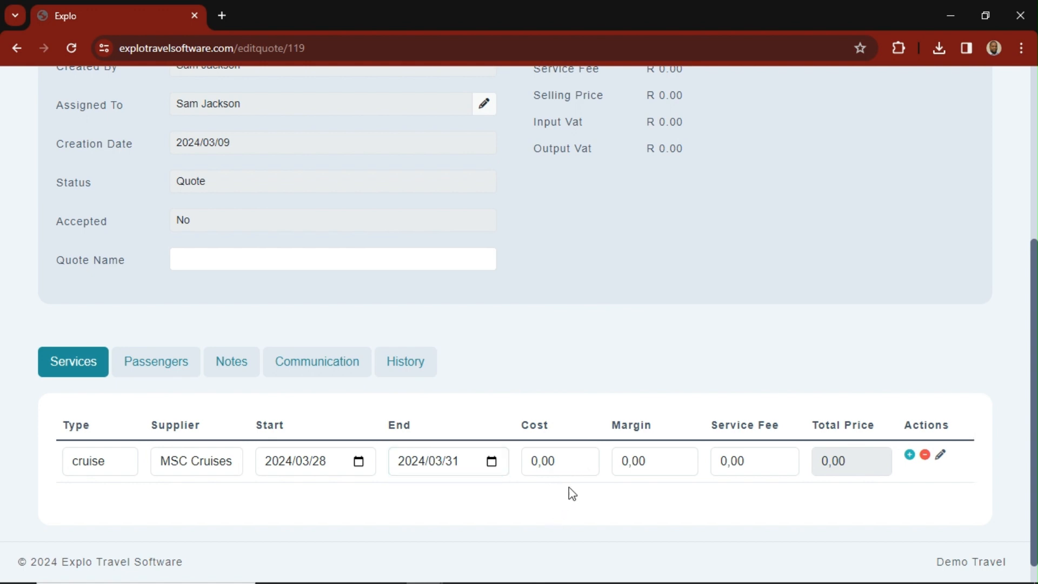
- Set the cruise service's cost to 10000 and its margin to 2000
{"action": "left_click", "coordinate": [566, 462]}
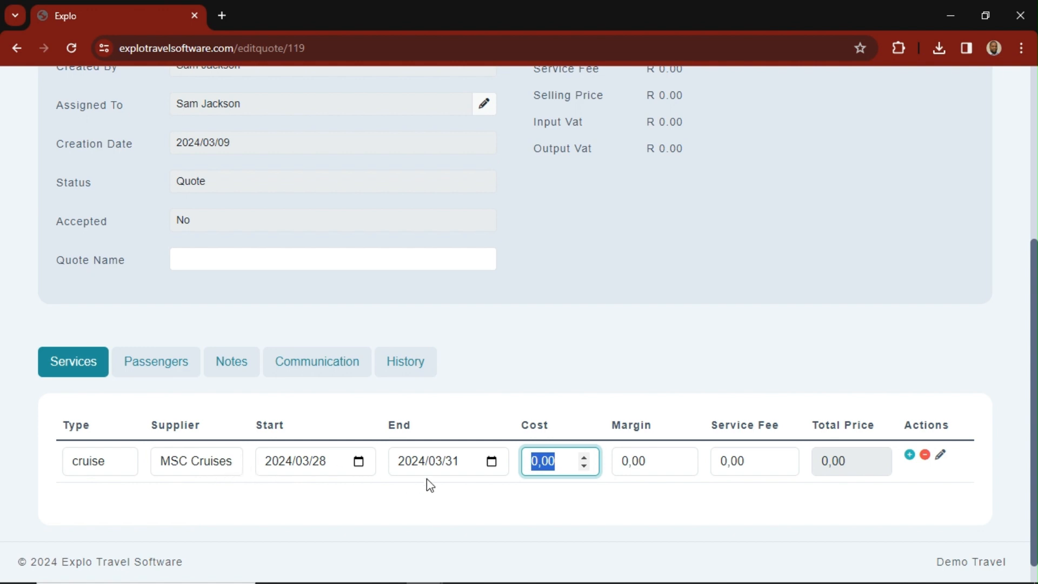
{"action": "type", "text": "10000"}
{"action": "left_click", "coordinate": [641, 331]}
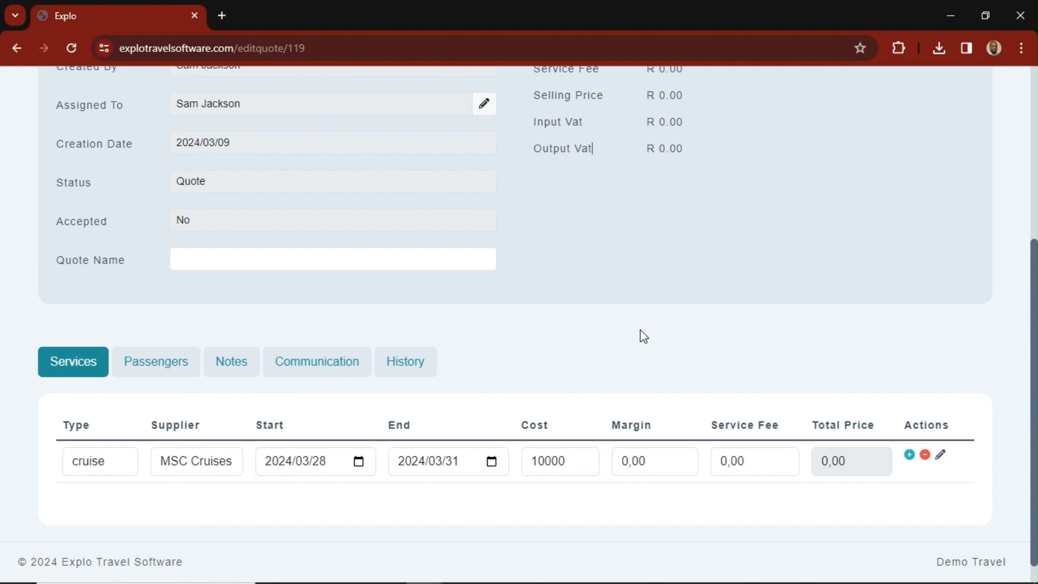
{"action": "left_click", "coordinate": [666, 462]}
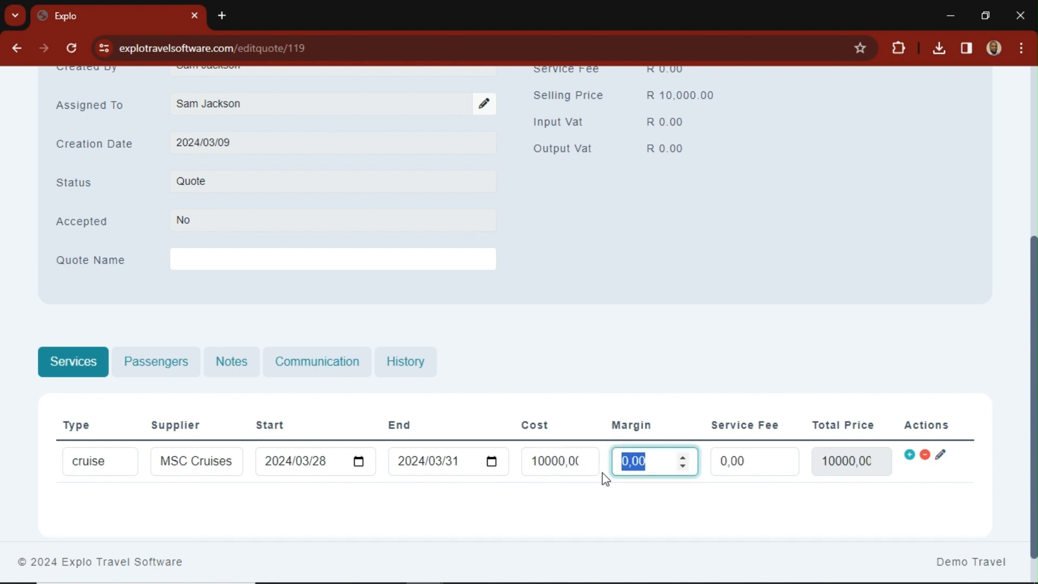
{"action": "type", "text": "2000"}
{"action": "left_click", "coordinate": [725, 367]}
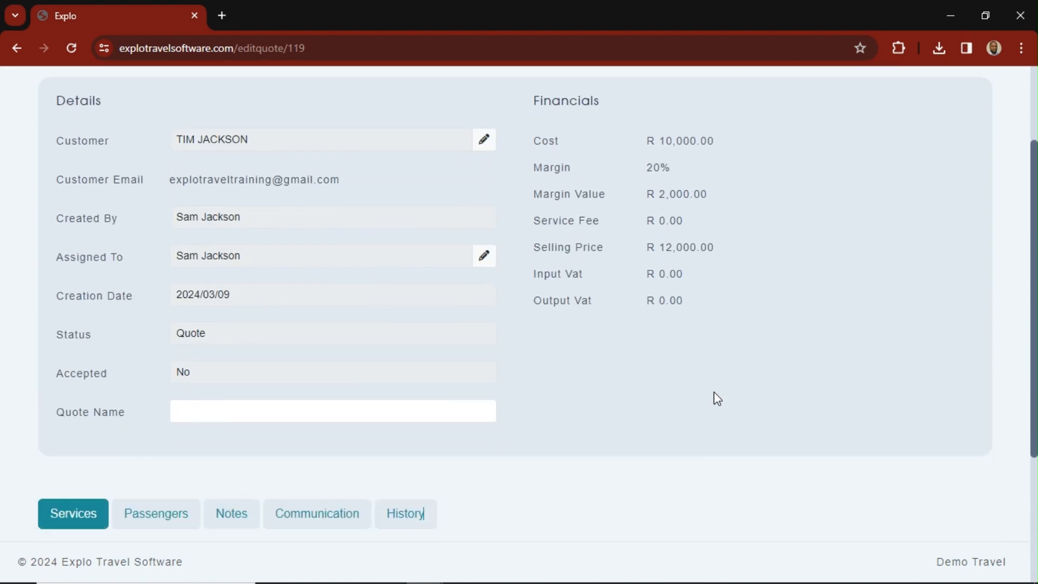
- Check the quote's updated financials and set the cruise service's service fee to 500
{"action": "scroll", "coordinate": [653, 382], "scroll_direction": "down", "scroll_amount": 4}
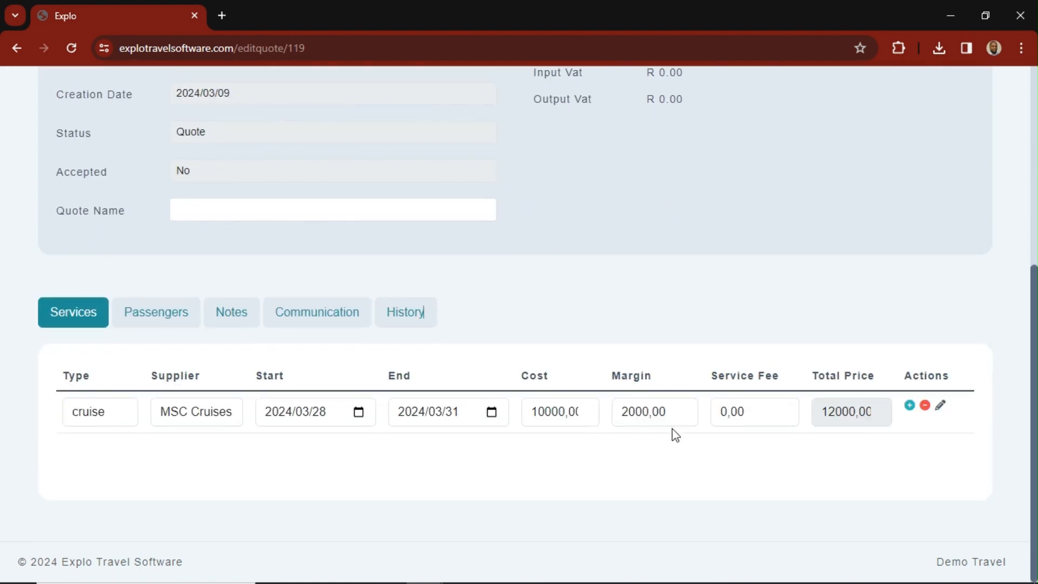
{"action": "scroll", "coordinate": [675, 435], "scroll_direction": "up", "scroll_amount": 6}
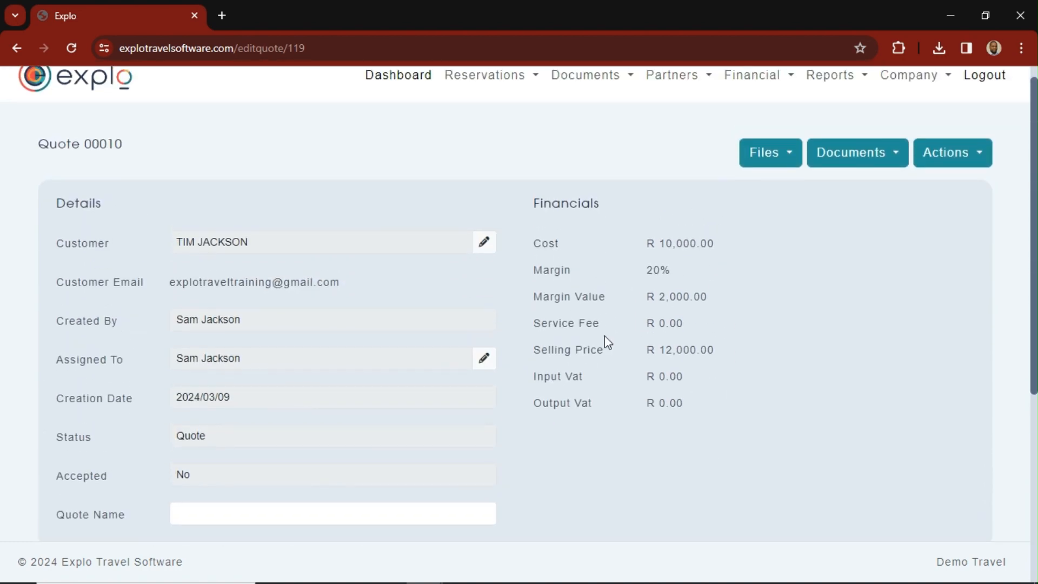
{"action": "scroll", "coordinate": [586, 382], "scroll_direction": "down", "scroll_amount": 1}
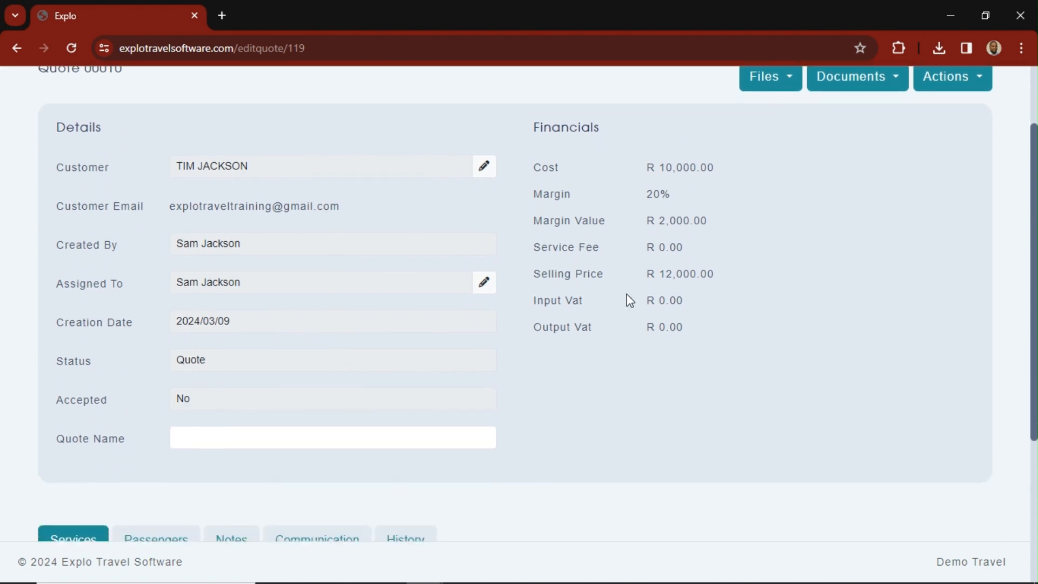
{"action": "scroll", "coordinate": [614, 385], "scroll_direction": "down", "scroll_amount": 4}
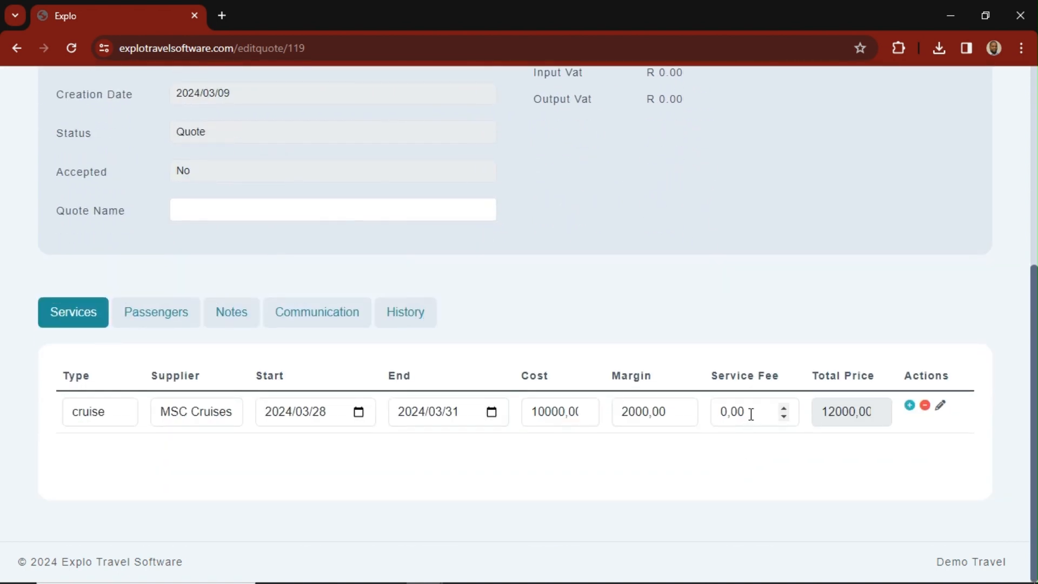
{"action": "left_click_drag", "start_coordinate": [751, 414], "coordinate": [717, 417]}
{"action": "type", "text": "500"}
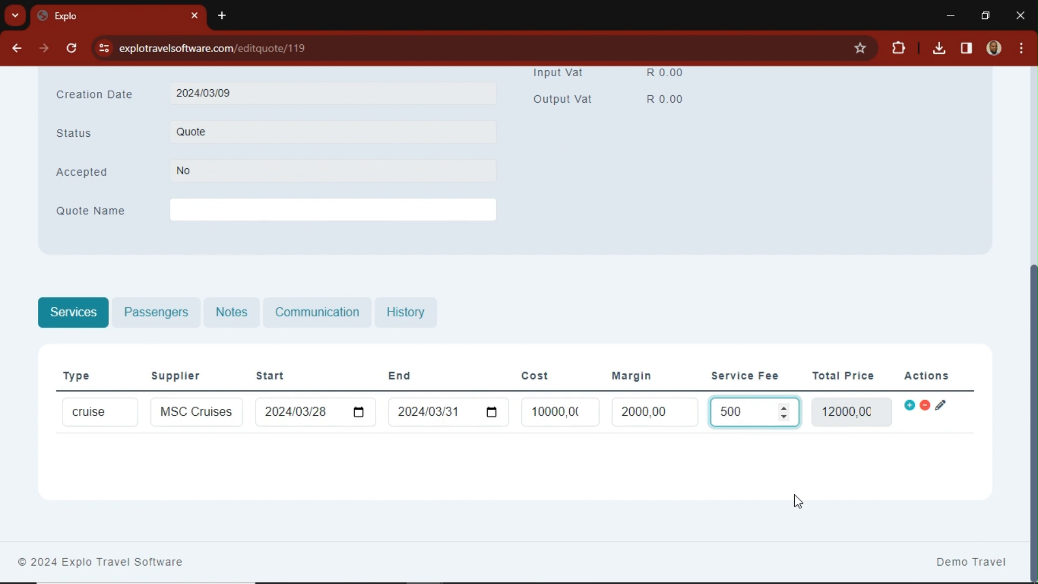
{"action": "left_click", "coordinate": [740, 473]}
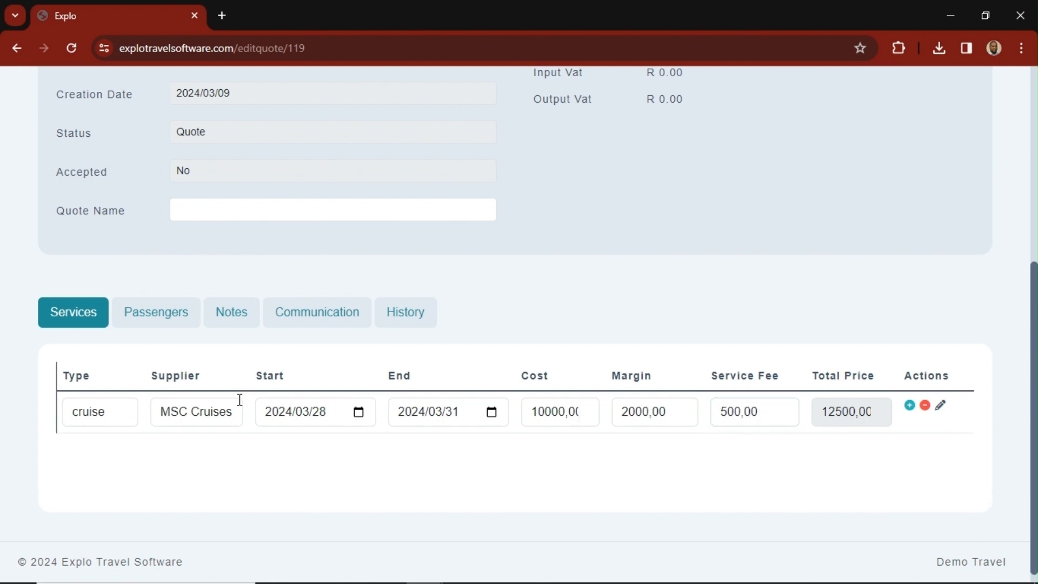
- In the cruise service's full details, set the room type to 2 Sleeper Inside Cabin and the meal basis to full board
{"action": "left_click", "coordinate": [942, 408]}
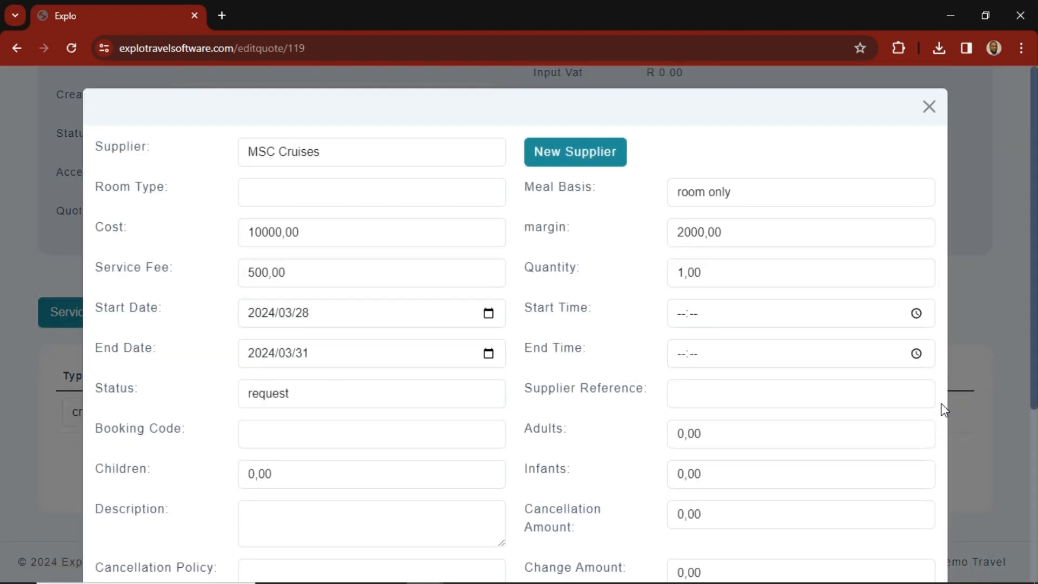
{"action": "left_click", "coordinate": [278, 192]}
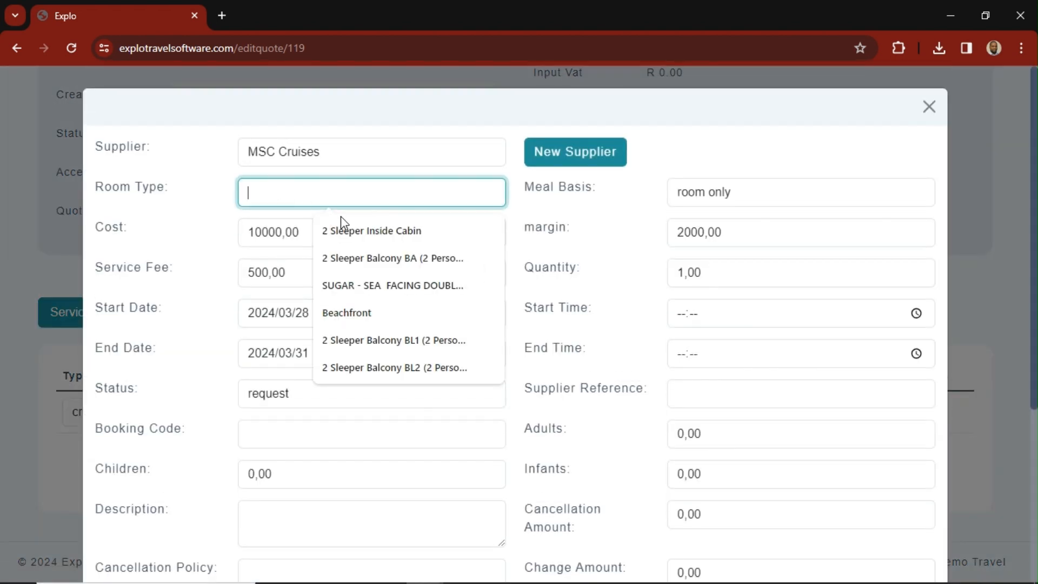
{"action": "left_click", "coordinate": [347, 231]}
{"action": "left_click", "coordinate": [685, 206]}
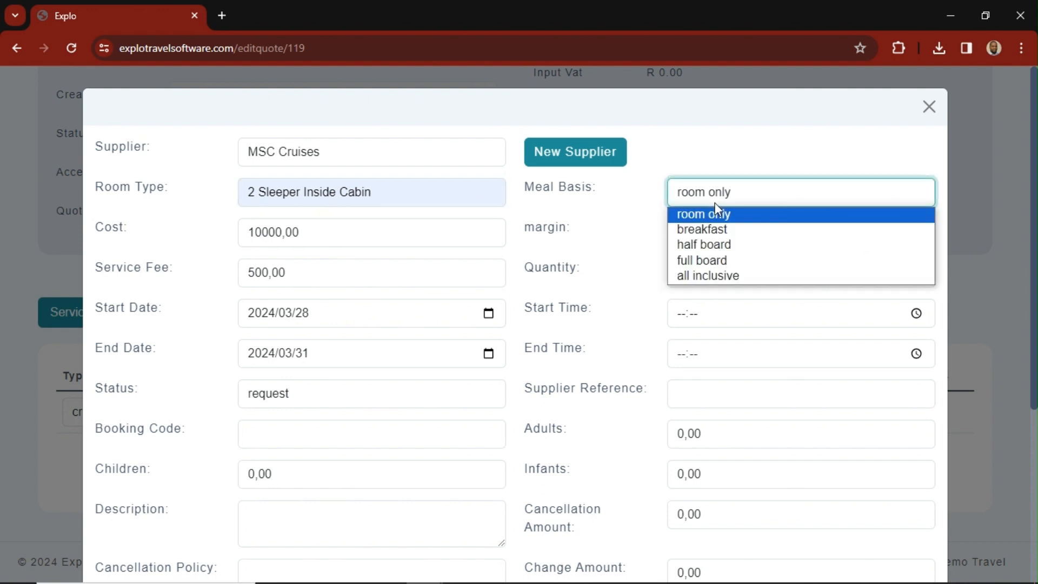
{"action": "left_click", "coordinate": [738, 264]}
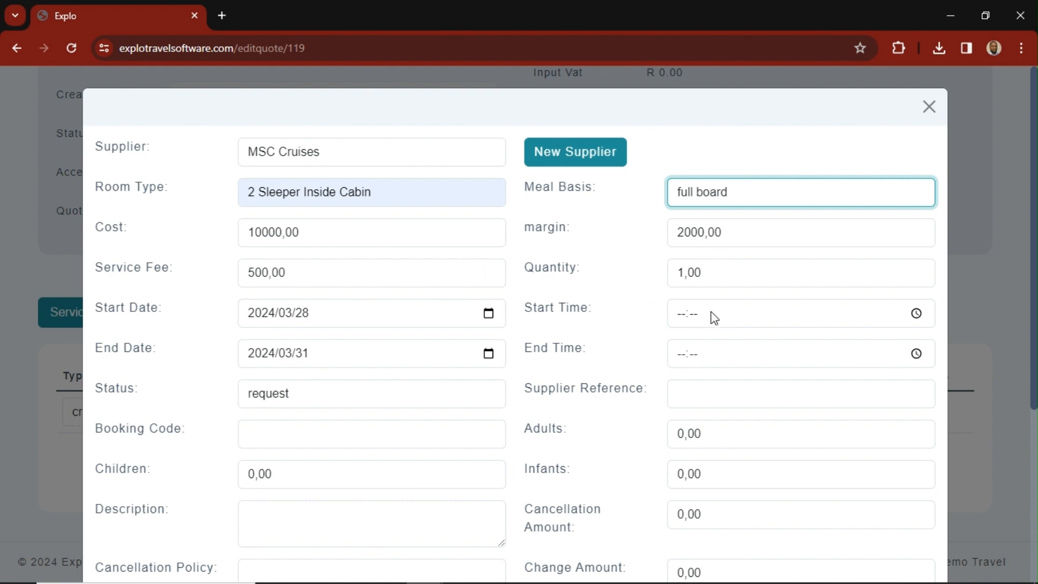
- Set the cruise service's start time to 14:00, its end time to 10:00 and its status to available
{"action": "left_click", "coordinate": [680, 316]}
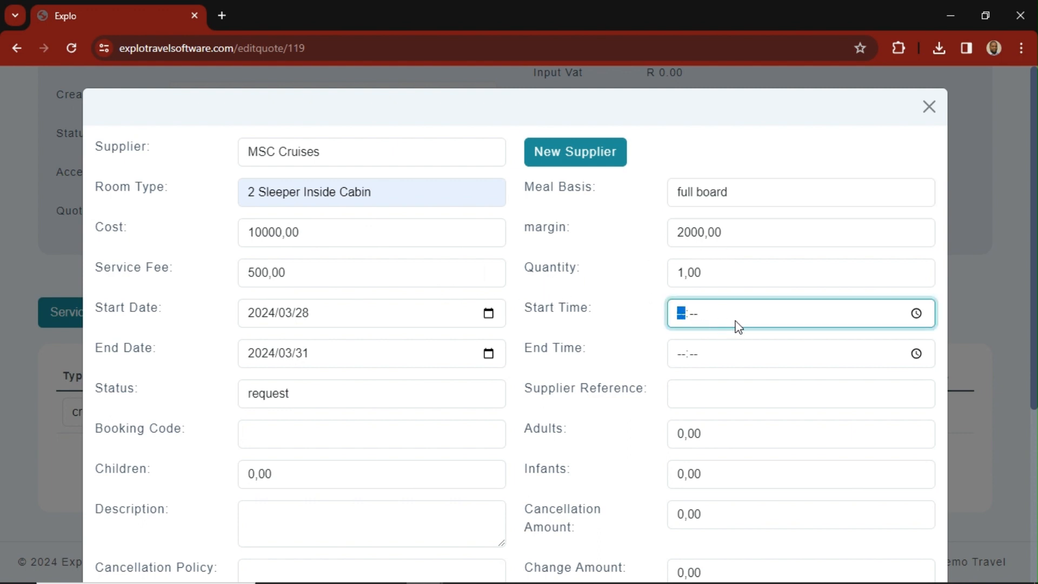
{"action": "type", "text": "1400"}
{"action": "left_click", "coordinate": [697, 361]}
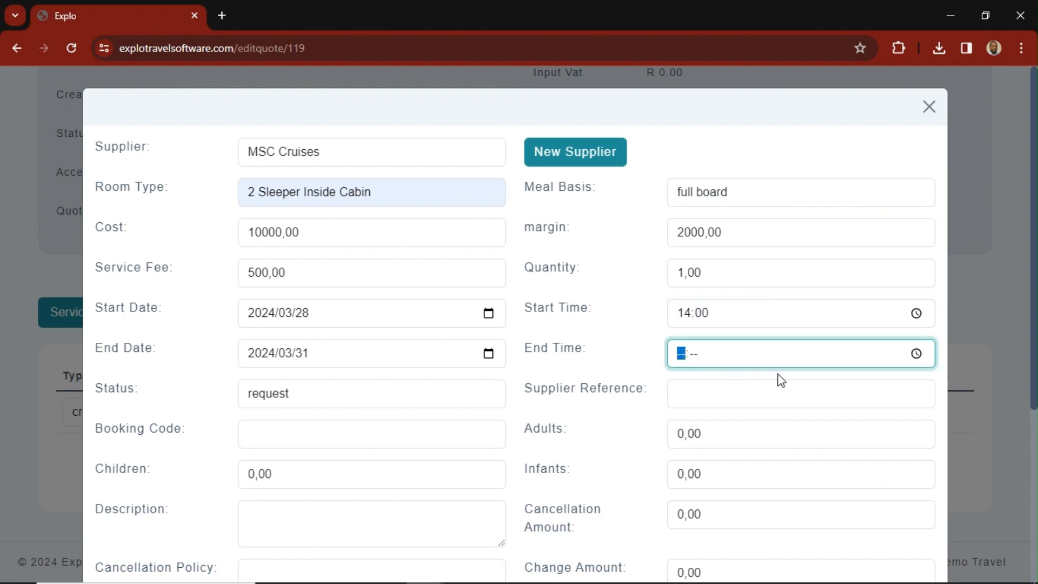
{"action": "type", "text": "1000"}
{"action": "left_click", "coordinate": [295, 400]}
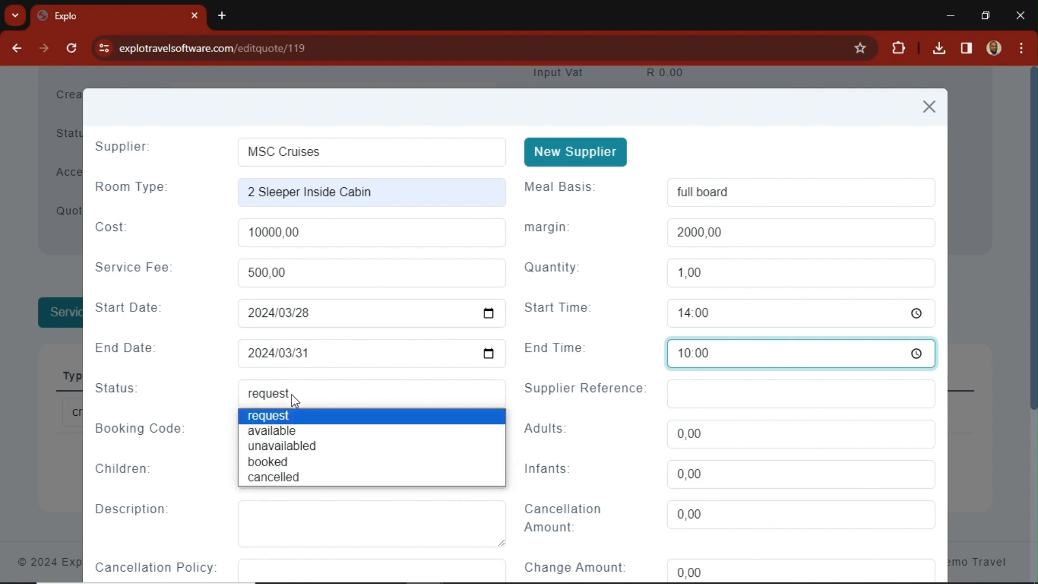
{"action": "left_click", "coordinate": [287, 430]}
{"action": "scroll", "coordinate": [503, 373], "scroll_direction": "down", "scroll_amount": 3}
{"action": "left_click", "coordinate": [709, 241]}
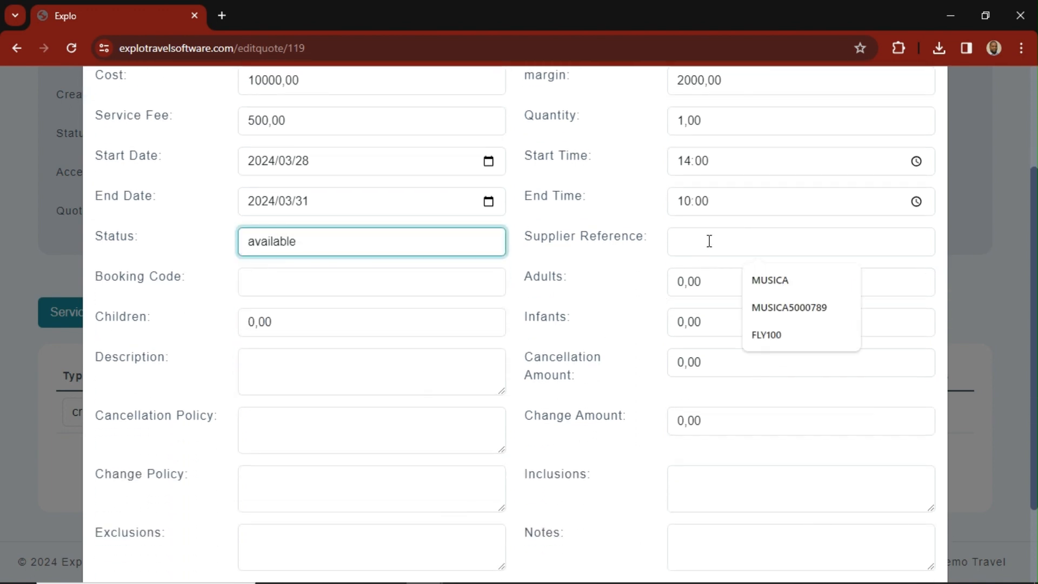
{"action": "left_click", "coordinate": [773, 303]}
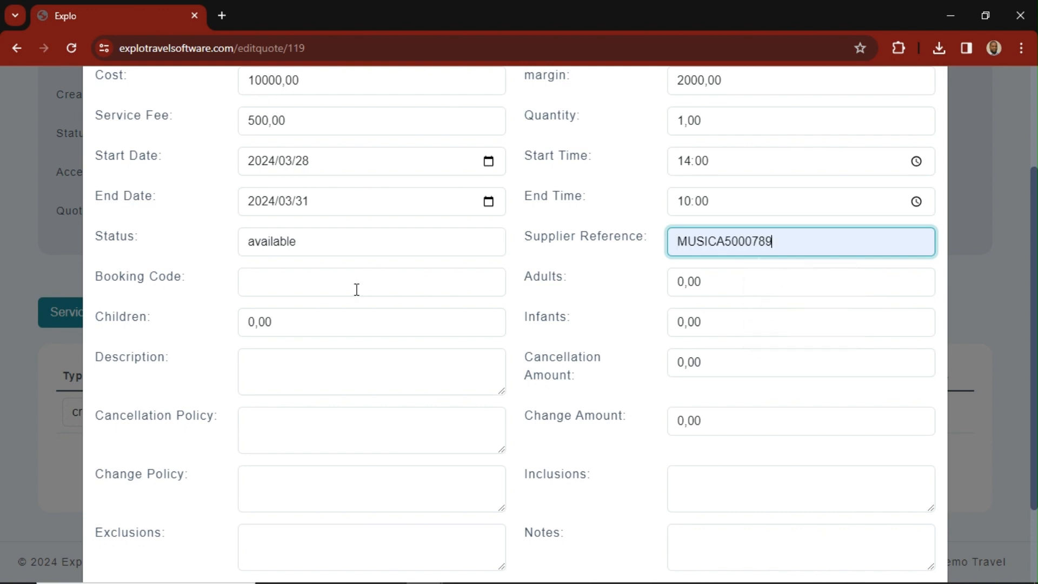
{"action": "left_click", "coordinate": [308, 282]}
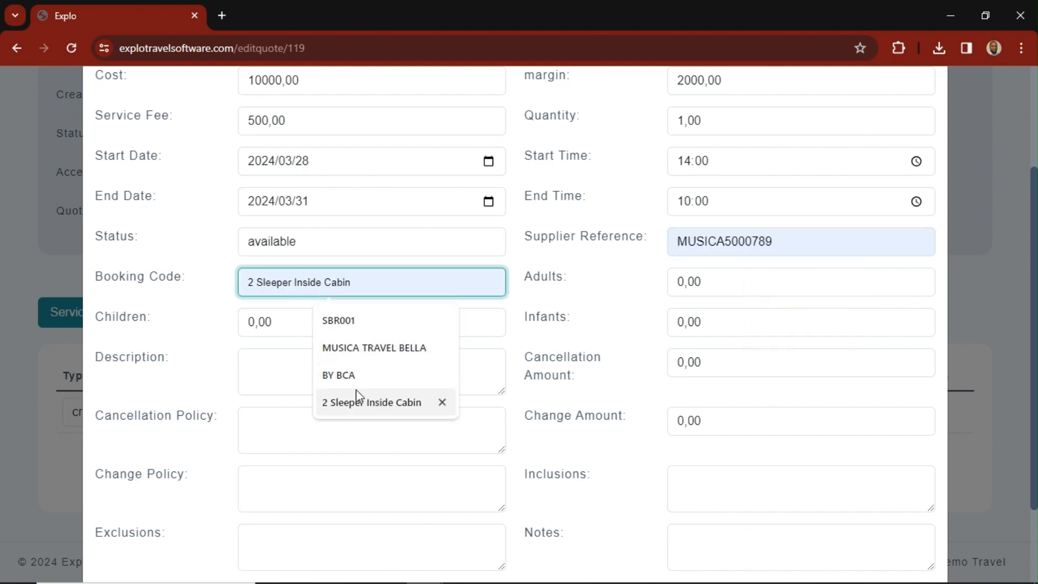
{"action": "left_click", "coordinate": [354, 323]}
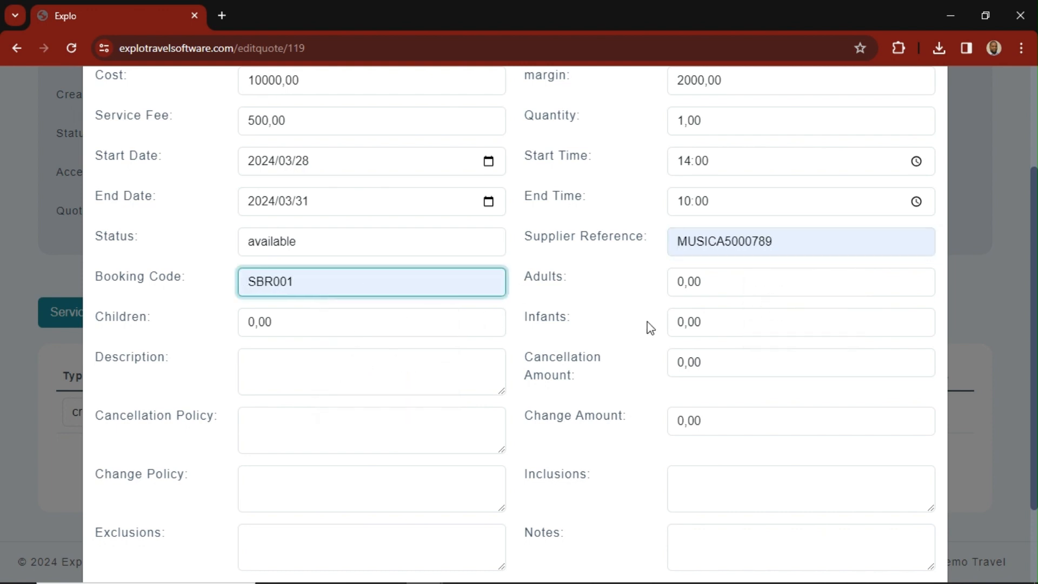
- Set the number of adults on the cruise service to 2
{"action": "left_click", "coordinate": [788, 287]}
{"action": "left_click", "coordinate": [920, 278]}
{"action": "left_click", "coordinate": [920, 278]}
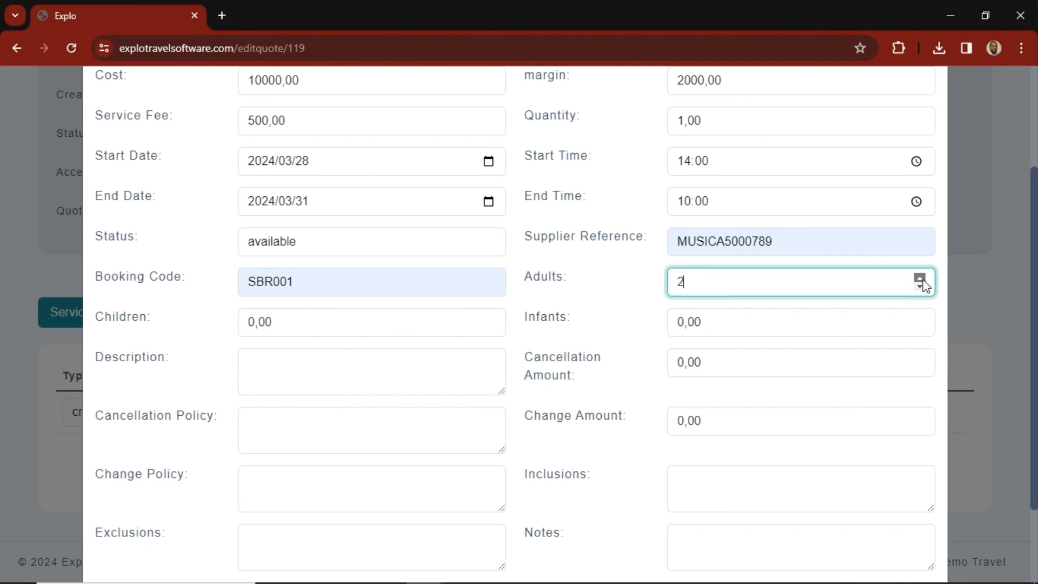
{"action": "scroll", "coordinate": [838, 424], "scroll_direction": "up", "scroll_amount": 3}
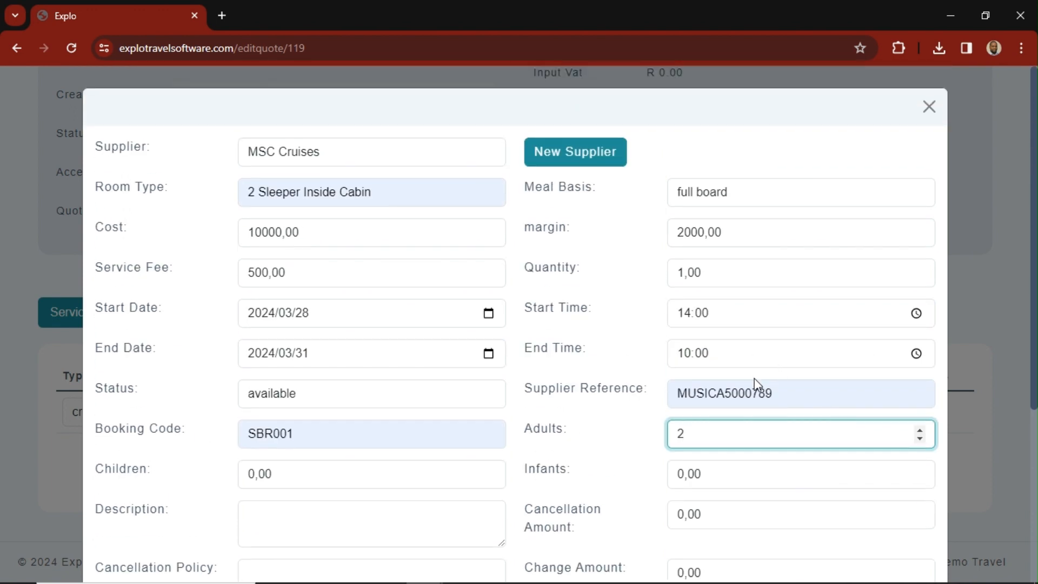
{"action": "scroll", "coordinate": [757, 389], "scroll_direction": "down", "scroll_amount": 2}
{"action": "left_click", "coordinate": [737, 399]}
{"action": "scroll", "coordinate": [703, 433], "scroll_direction": "down", "scroll_amount": 1}
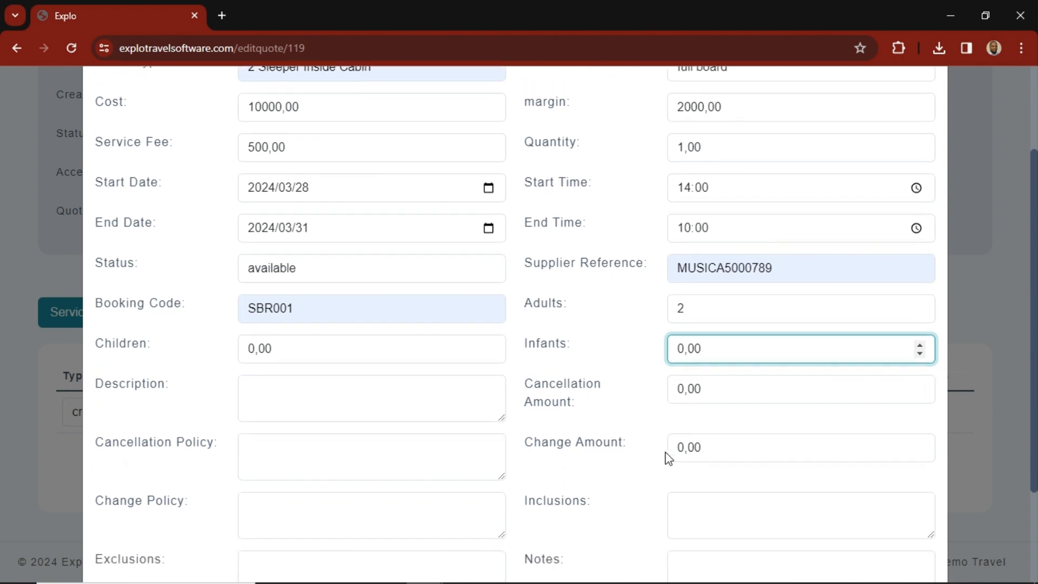
- Set the cruise service's cancellation amount to 4000 and its change amount to 1400
{"action": "scroll", "coordinate": [668, 458], "scroll_direction": "down", "scroll_amount": 2}
{"action": "double_click", "coordinate": [676, 295]}
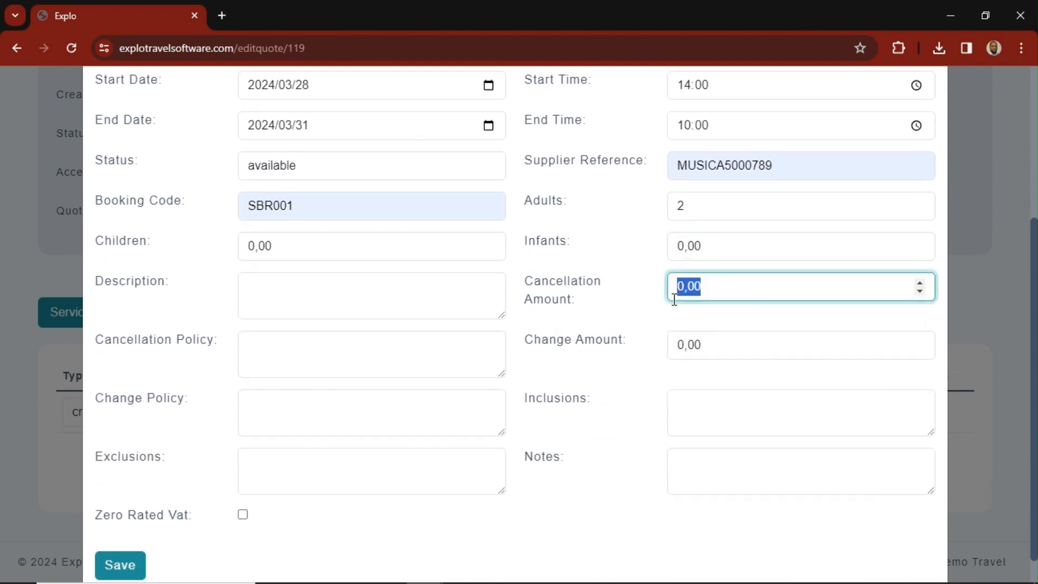
{"action": "type", "text": "4000"}
{"action": "left_click", "coordinate": [744, 349]}
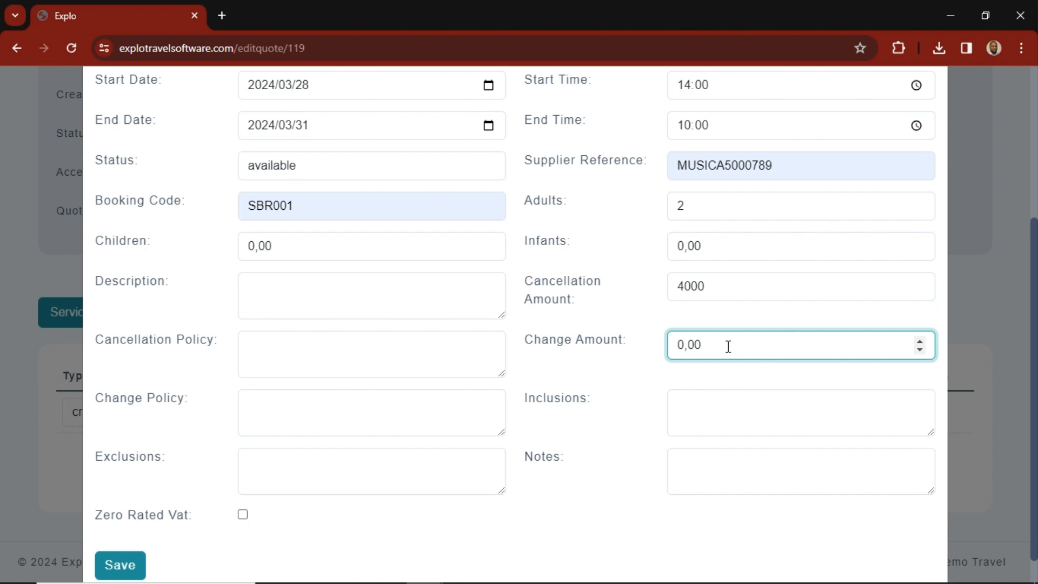
{"action": "left_click_drag", "start_coordinate": [728, 346], "coordinate": [673, 367]}
{"action": "type", "text": "1400"}
- Copy the room type text "2 Sleeper Inside Cabin" into the cruise service's description
{"action": "left_click", "coordinate": [298, 289]}
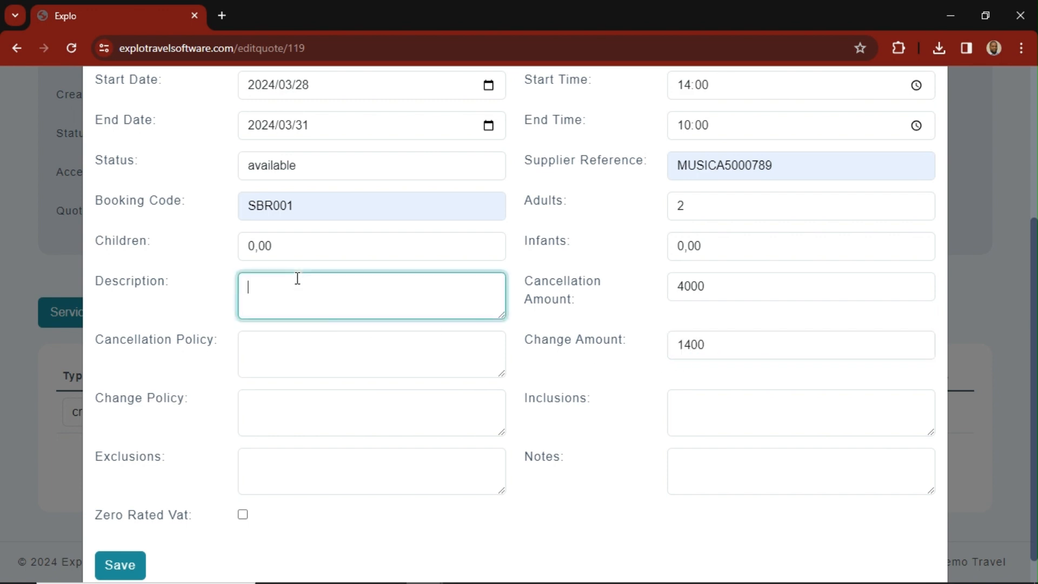
{"action": "scroll", "coordinate": [346, 224], "scroll_direction": "up", "scroll_amount": 3}
{"action": "left_click_drag", "start_coordinate": [371, 129], "coordinate": [250, 128]}
{"action": "key", "text": "ctrl+c"}
{"action": "key", "text": "End"}
{"action": "left_click", "coordinate": [294, 433]}
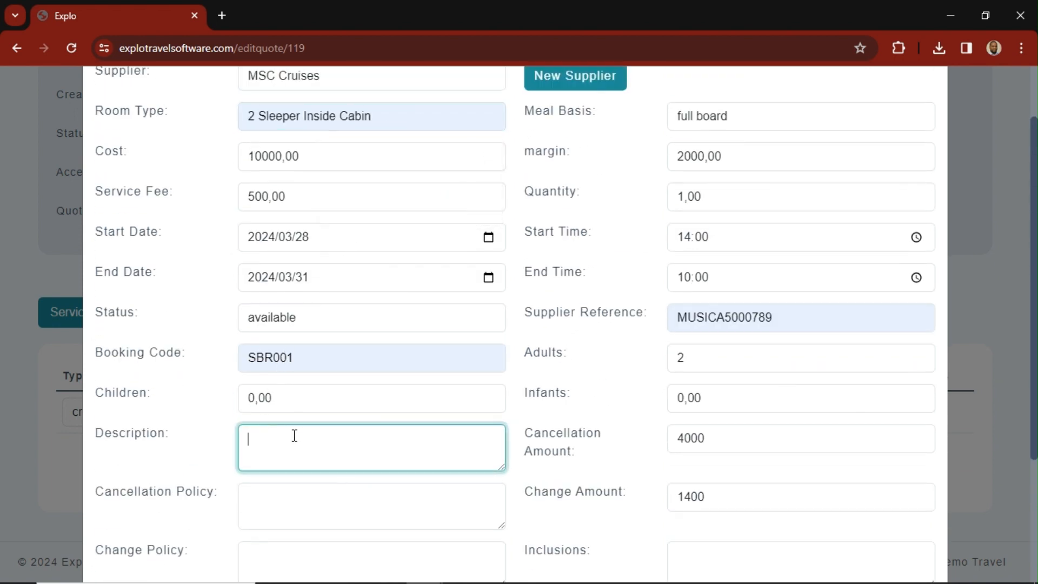
{"action": "key", "text": "ctrl+v"}
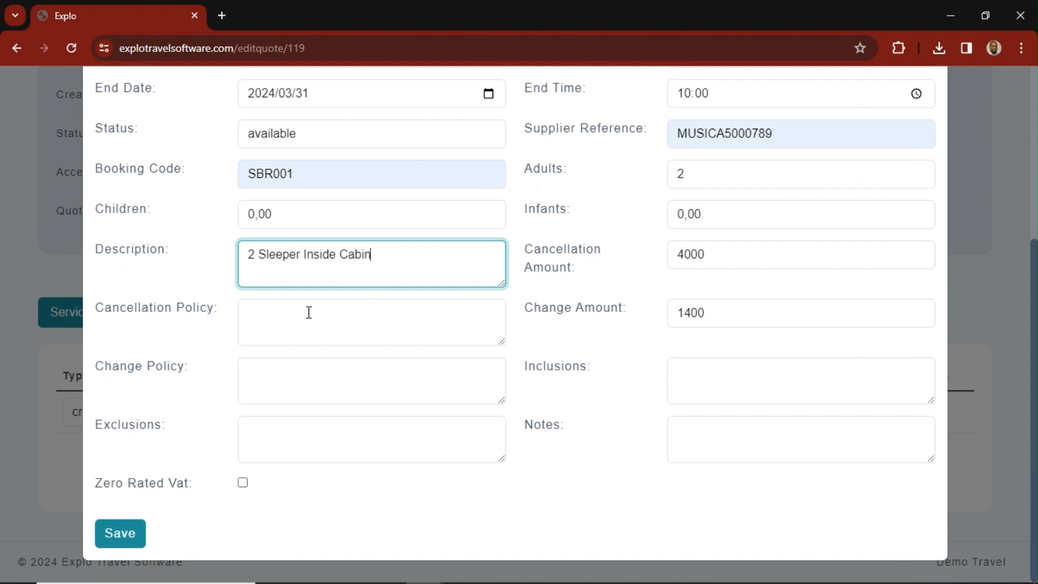
- Enter "Non canacellable" as the cruise service's cancellation policy
{"action": "left_click", "coordinate": [308, 312]}
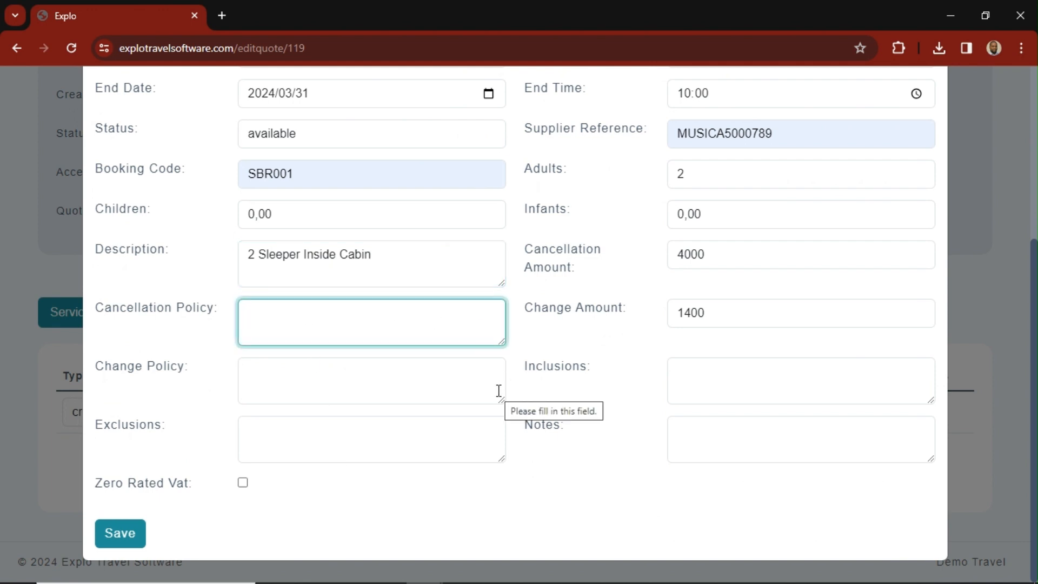
{"action": "type", "text": "nON"}
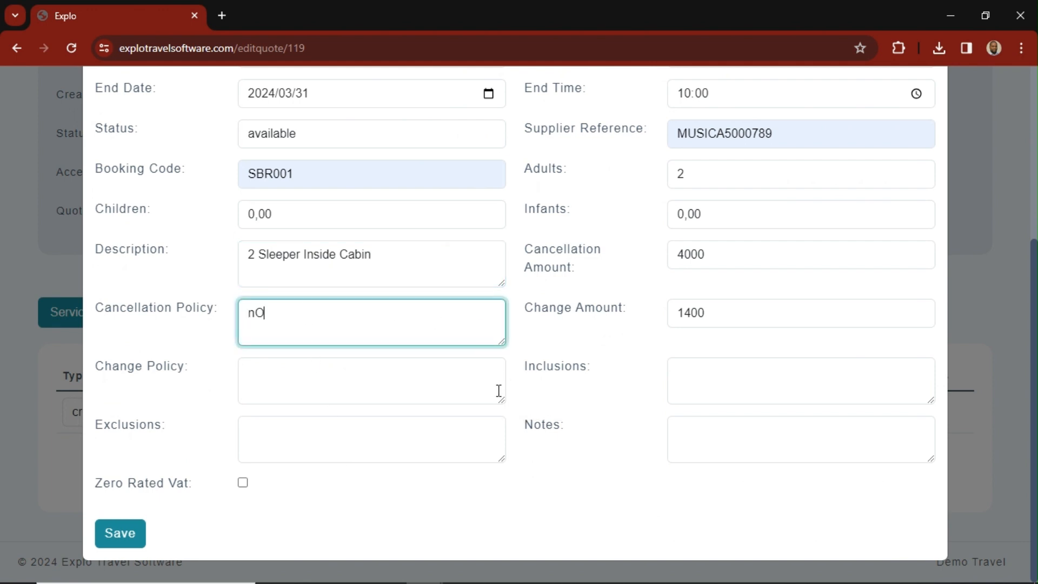
{"action": "key", "text": "BackSpace"}
{"action": "key", "text": "BackSpace"}
{"action": "key", "text": "BackSpace"}
{"action": "type", "text": "M"}
{"action": "key", "text": "BackSpace"}
{"action": "type", "text": "Non canacella"}
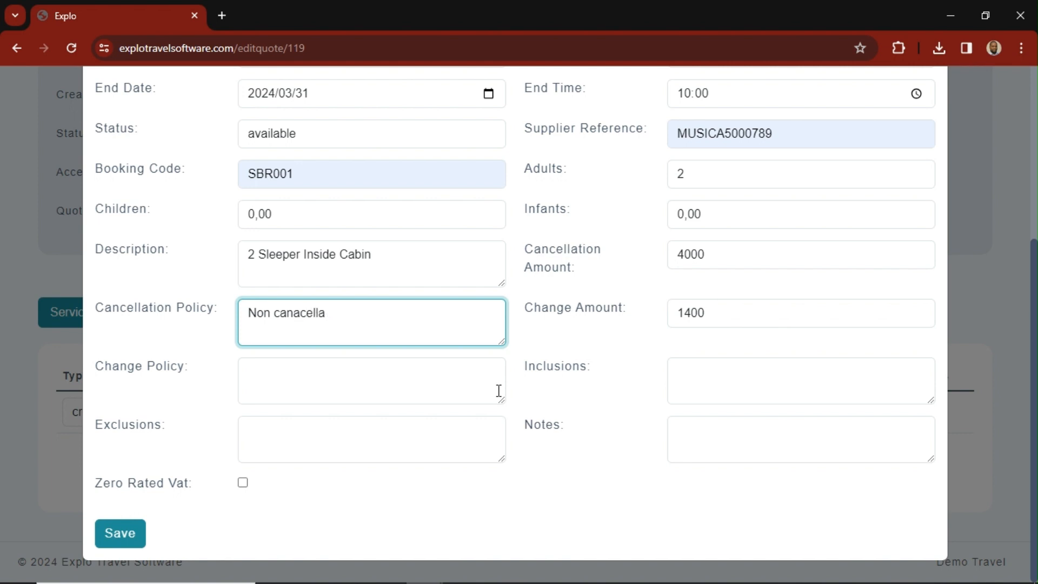
{"action": "type", "text": "nble"}
- Enter "Meals" as the cruise service's inclusions and "Drinks" as its exclusions
{"action": "left_click", "coordinate": [808, 372]}
{"action": "type", "text": "Meals"}
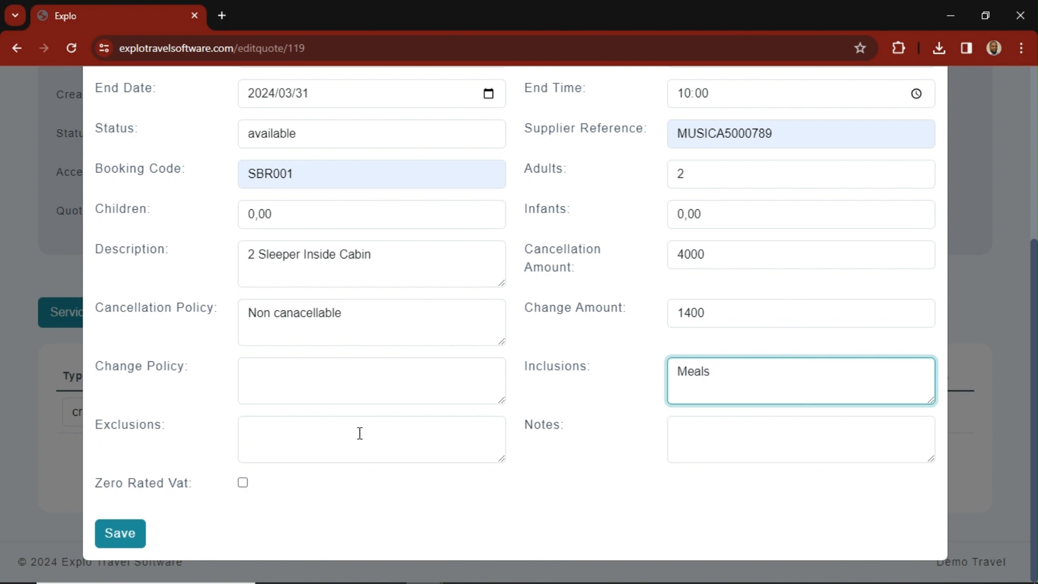
{"action": "left_click", "coordinate": [277, 427]}
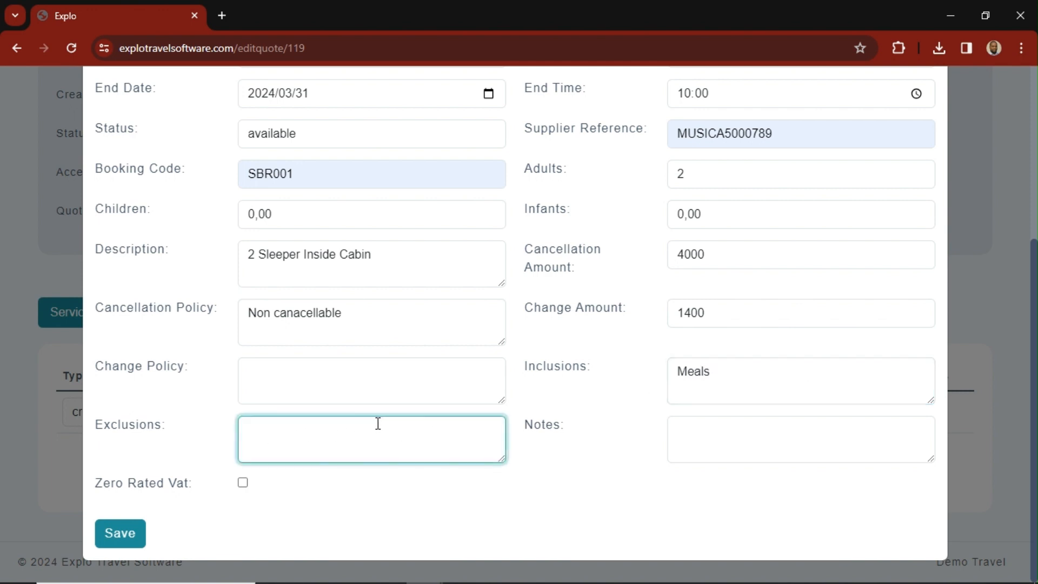
{"action": "type", "text": "Drinks"}
- Enter "A fee will be levied R700" as the cruise service's change policy
{"action": "left_click", "coordinate": [365, 363]}
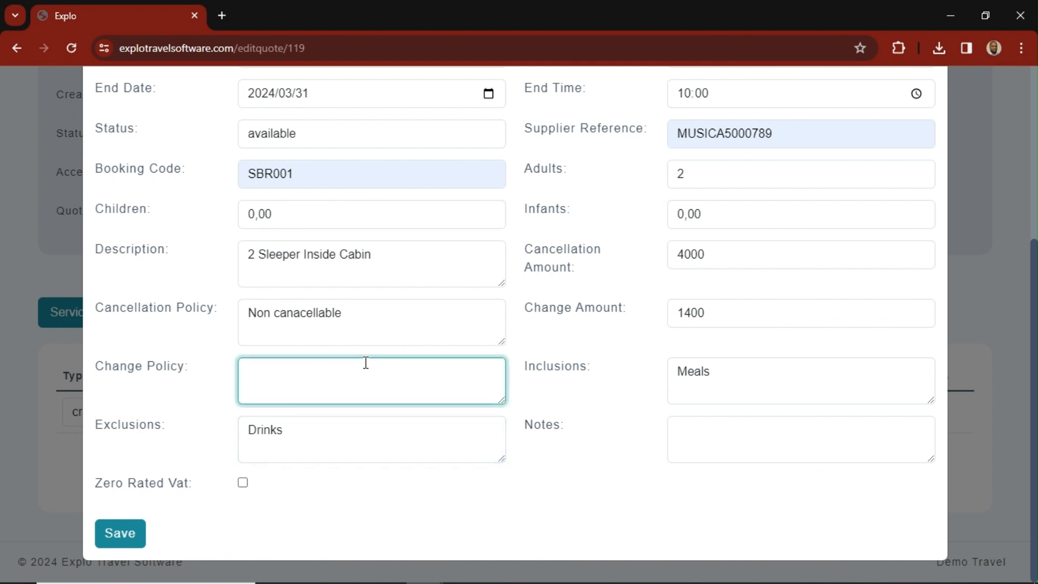
{"action": "type", "text": "A fee will be levie"}
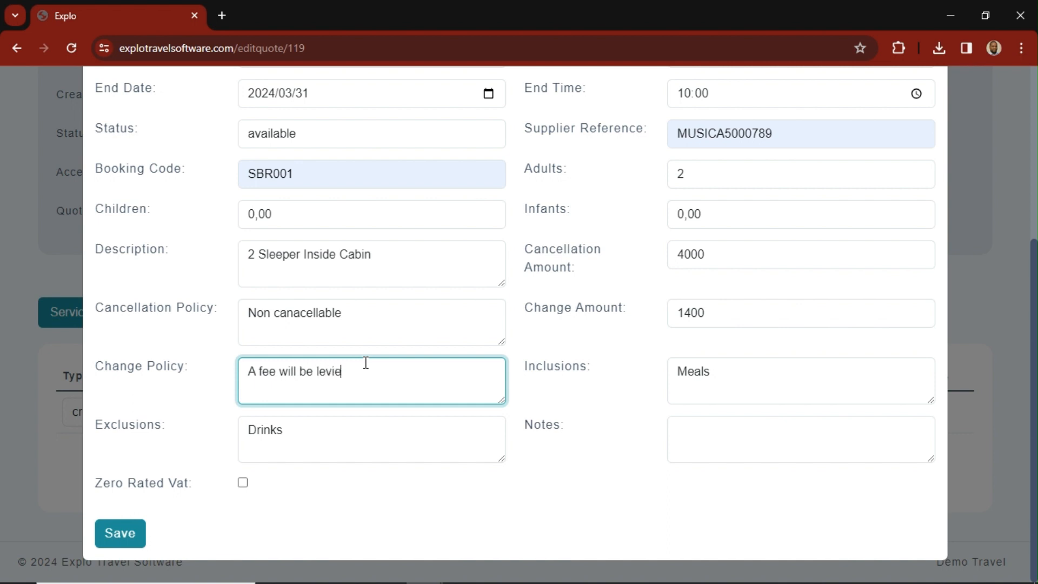
{"action": "type", "text": "d R700"}
- Enter the cruise service note "Any special requets are subject to availability"
{"action": "left_click", "coordinate": [758, 431]}
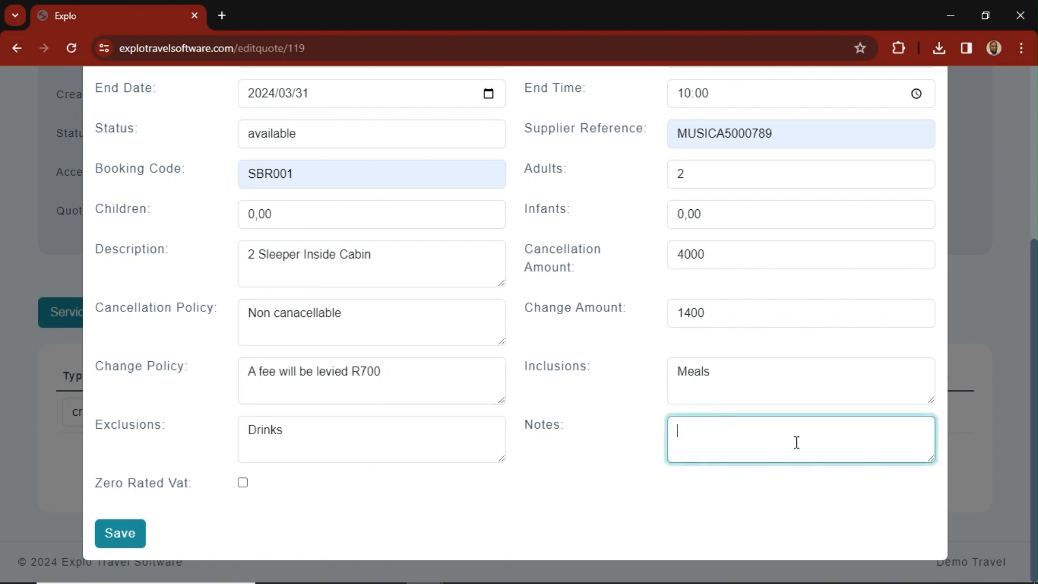
{"action": "type", "text": "Any special request"}
{"action": "key", "text": "BackSpace"}
{"action": "key", "text": "BackSpace"}
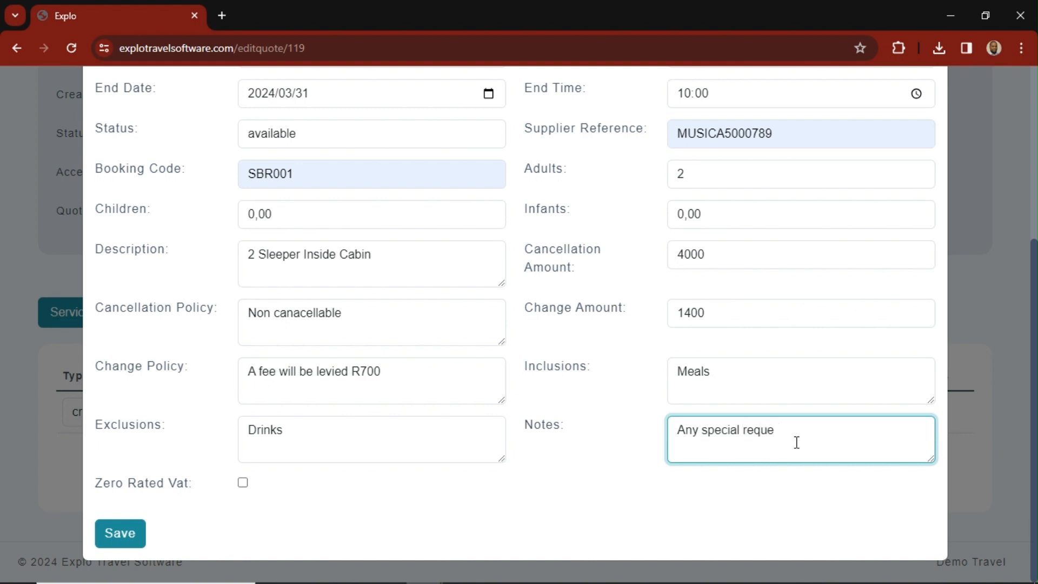
{"action": "type", "text": "ts are subject to avai"}
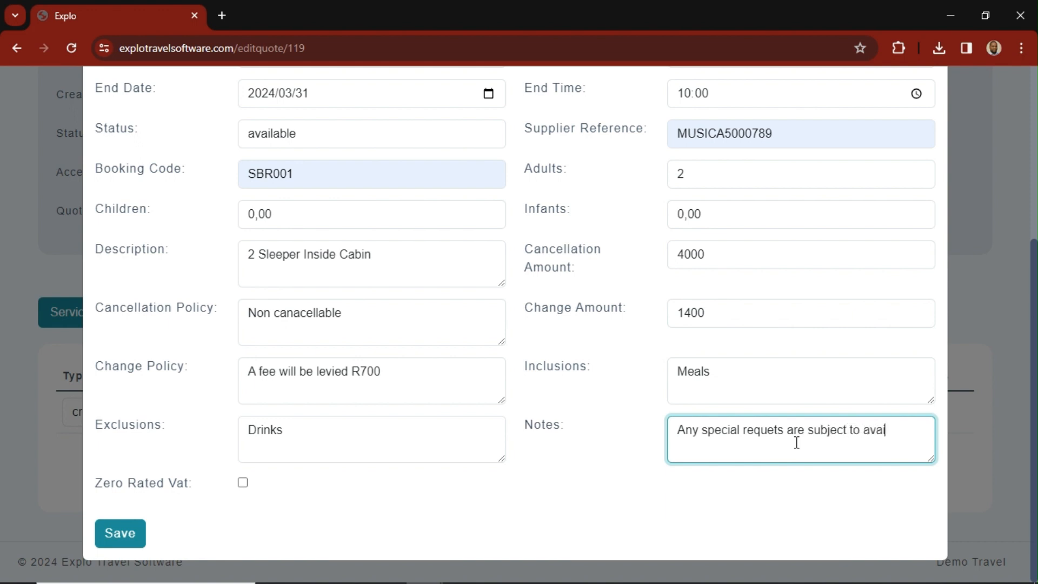
{"action": "type", "text": "lability"}
- Review the completed cruise service details and save them
{"action": "scroll", "coordinate": [539, 382], "scroll_direction": "up", "scroll_amount": 1}
{"action": "scroll", "coordinate": [541, 367], "scroll_direction": "up", "scroll_amount": 5}
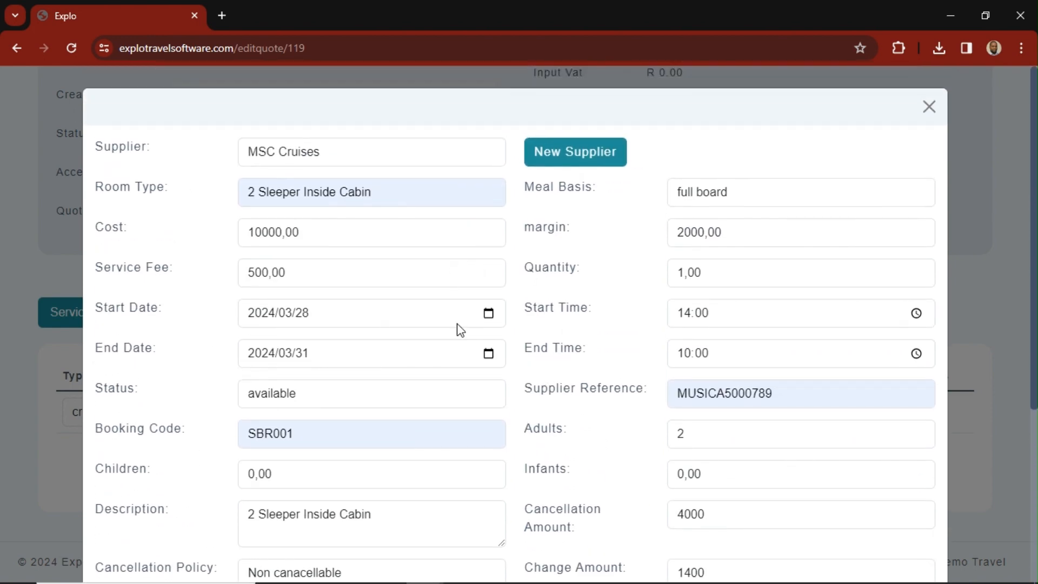
{"action": "scroll", "coordinate": [447, 269], "scroll_direction": "down", "scroll_amount": 2}
{"action": "scroll", "coordinate": [523, 363], "scroll_direction": "up", "scroll_amount": 3}
{"action": "scroll", "coordinate": [565, 364], "scroll_direction": "down", "scroll_amount": 5}
{"action": "left_click", "coordinate": [124, 533]}
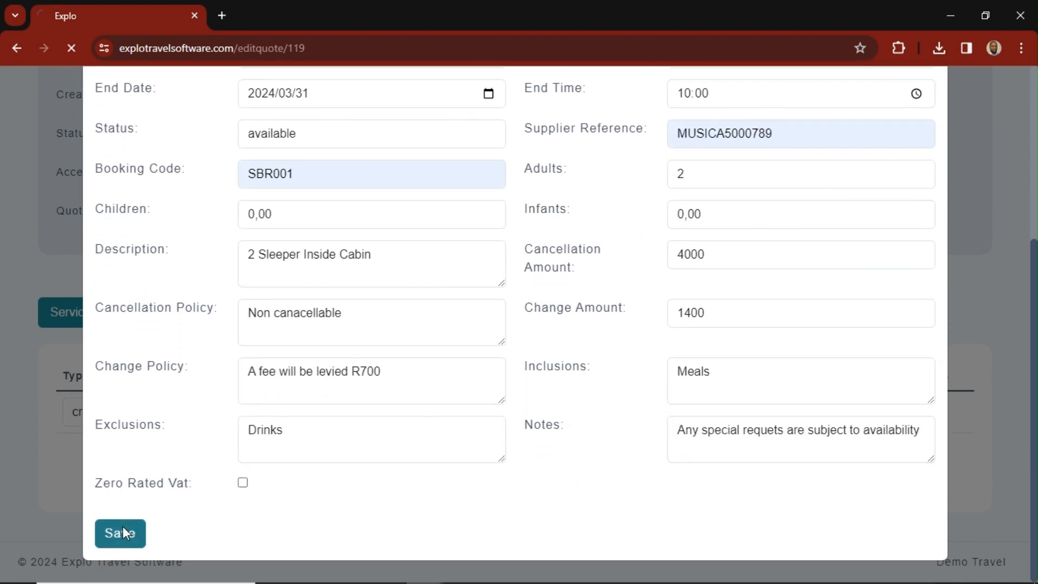
- Add a second service row to the quote and set its type to flight
{"action": "scroll", "coordinate": [297, 449], "scroll_direction": "down", "scroll_amount": 5}
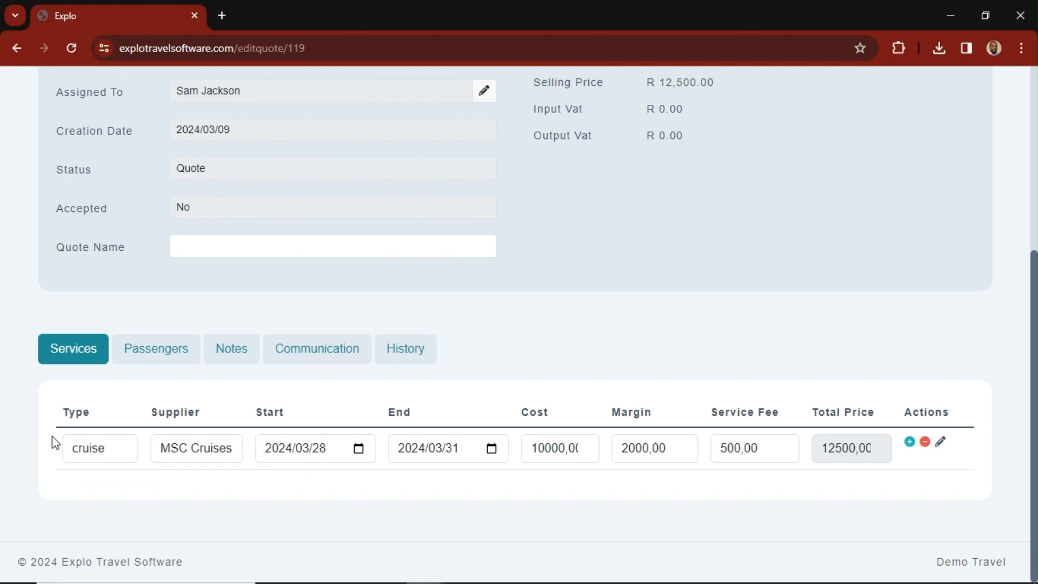
{"action": "left_click", "coordinate": [910, 444]}
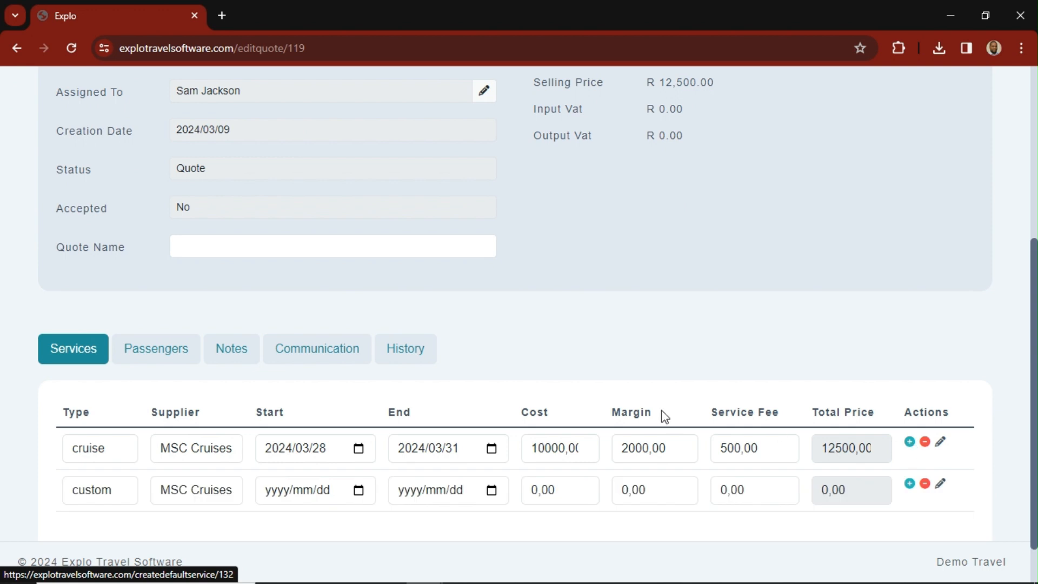
{"action": "scroll", "coordinate": [432, 378], "scroll_direction": "down", "scroll_amount": 1}
{"action": "left_click", "coordinate": [126, 438]}
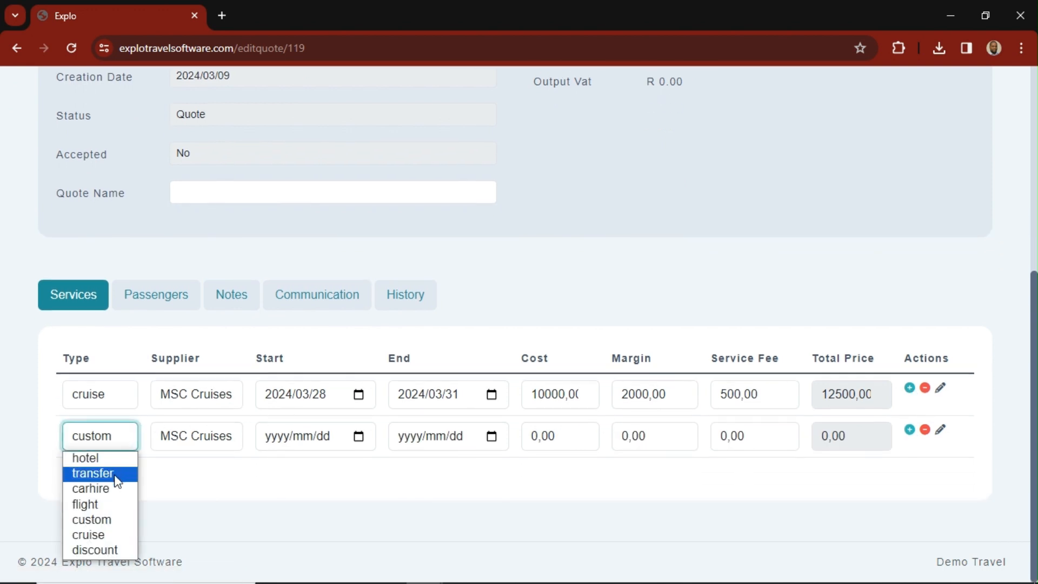
{"action": "left_click", "coordinate": [103, 504]}
{"action": "left_click", "coordinate": [227, 485]}
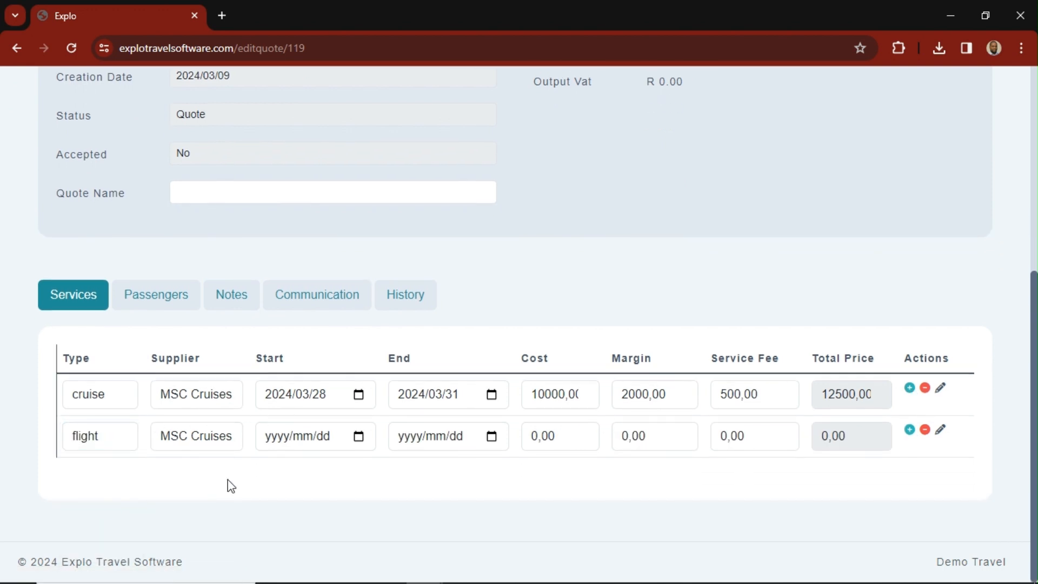
- Replace the flight service's supplier with AMADEUS
{"action": "left_click", "coordinate": [233, 443]}
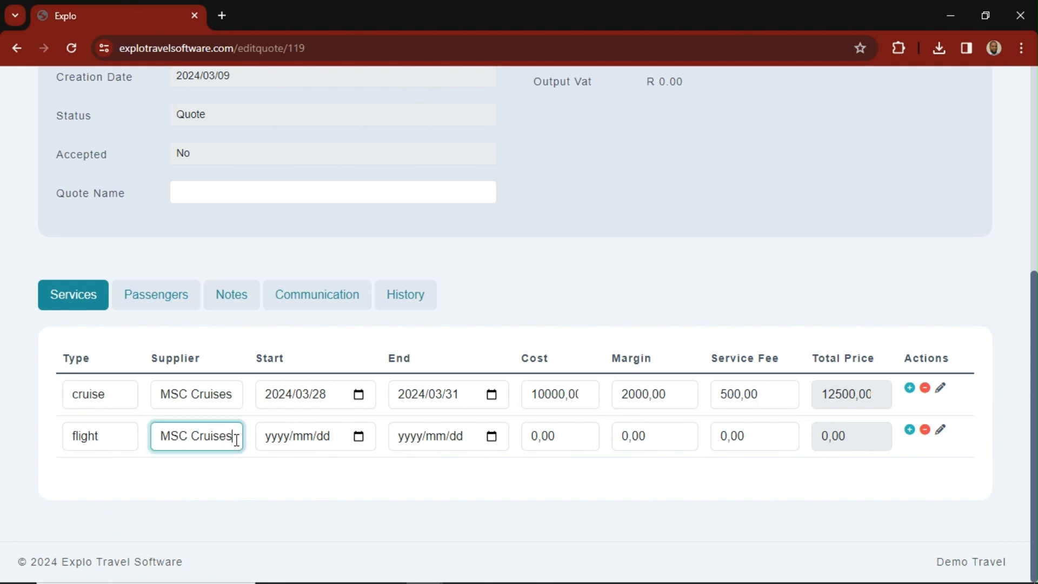
{"action": "left_click_drag", "start_coordinate": [158, 436], "coordinate": [257, 444]}
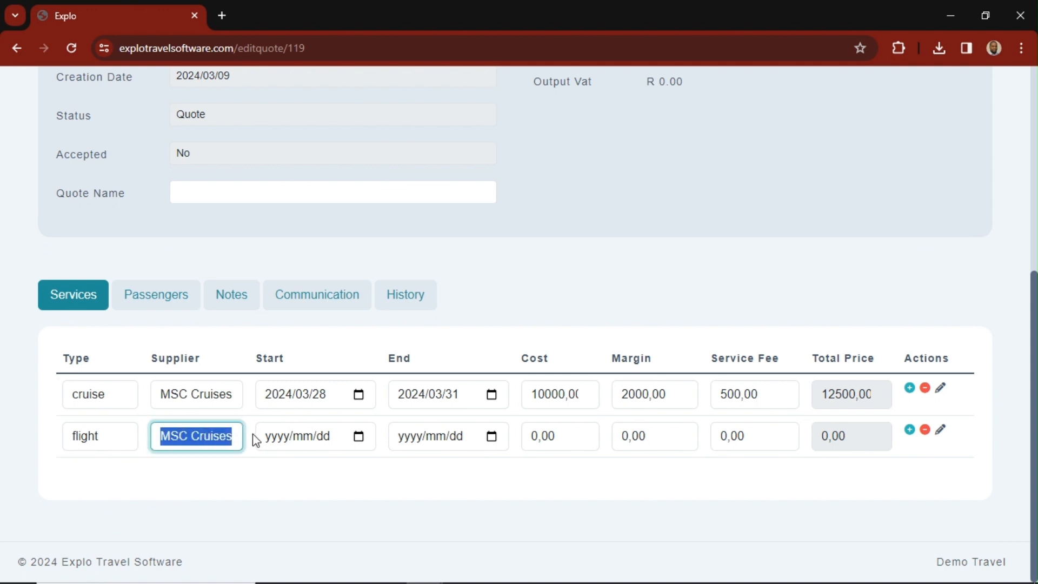
{"action": "type", "text": "am"}
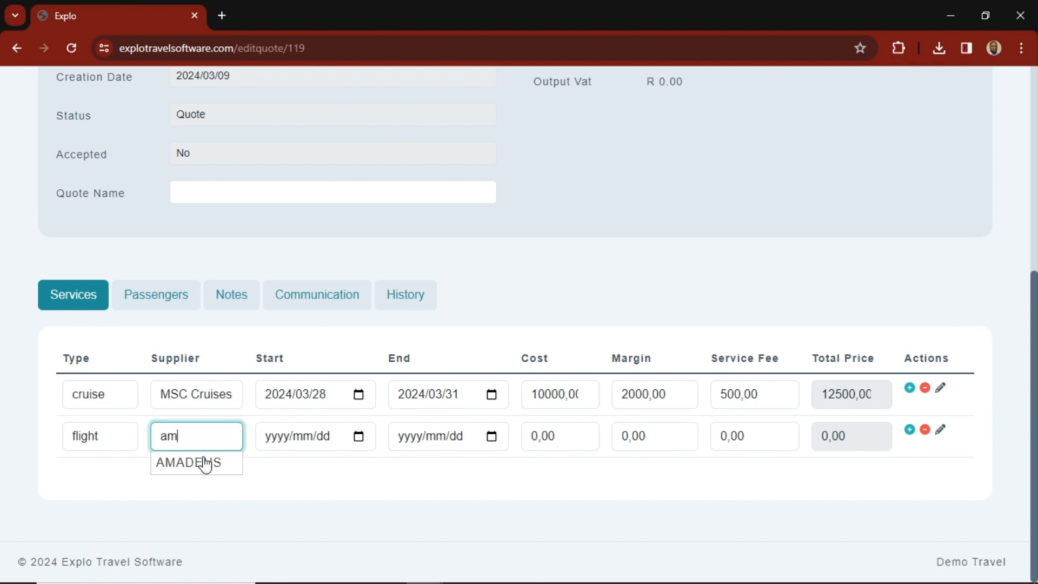
{"action": "left_click", "coordinate": [196, 461]}
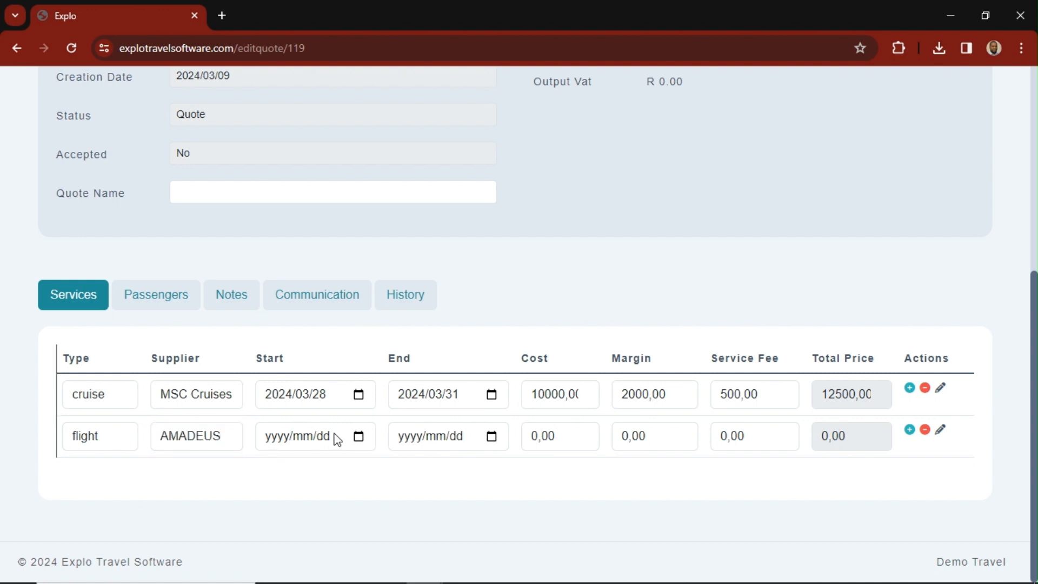
- Set the flight service's start date to 2024/03/28 and its end date to 2024/03/24
{"action": "left_click", "coordinate": [358, 436]}
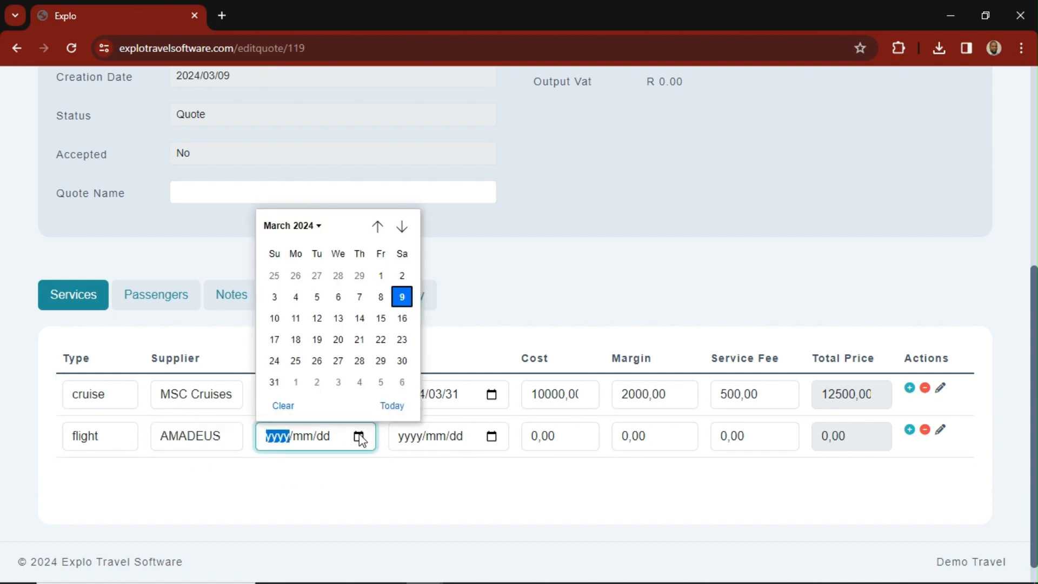
{"action": "left_click", "coordinate": [359, 360]}
{"action": "left_click", "coordinate": [492, 438]}
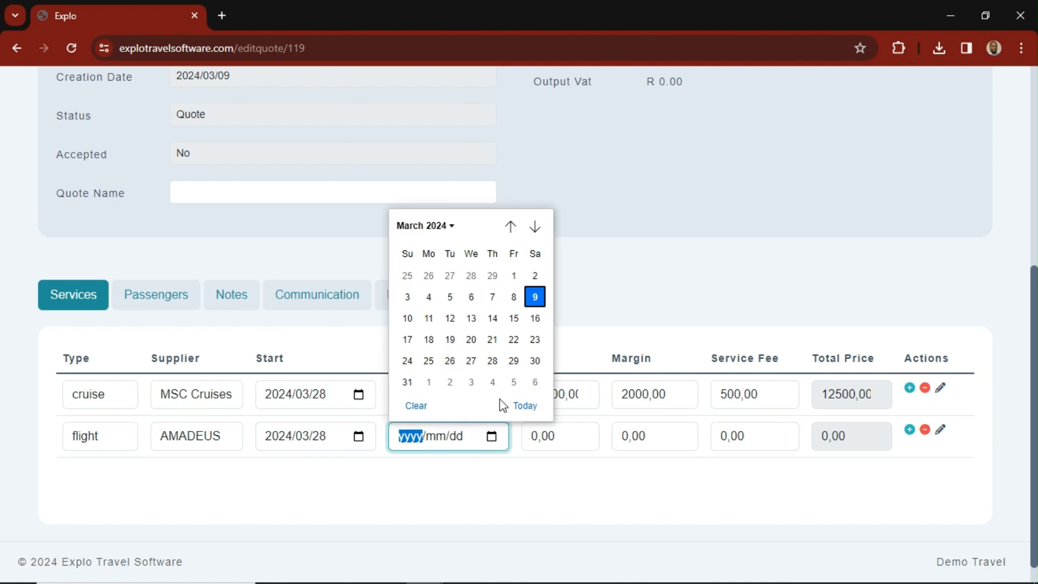
{"action": "left_click", "coordinate": [407, 360]}
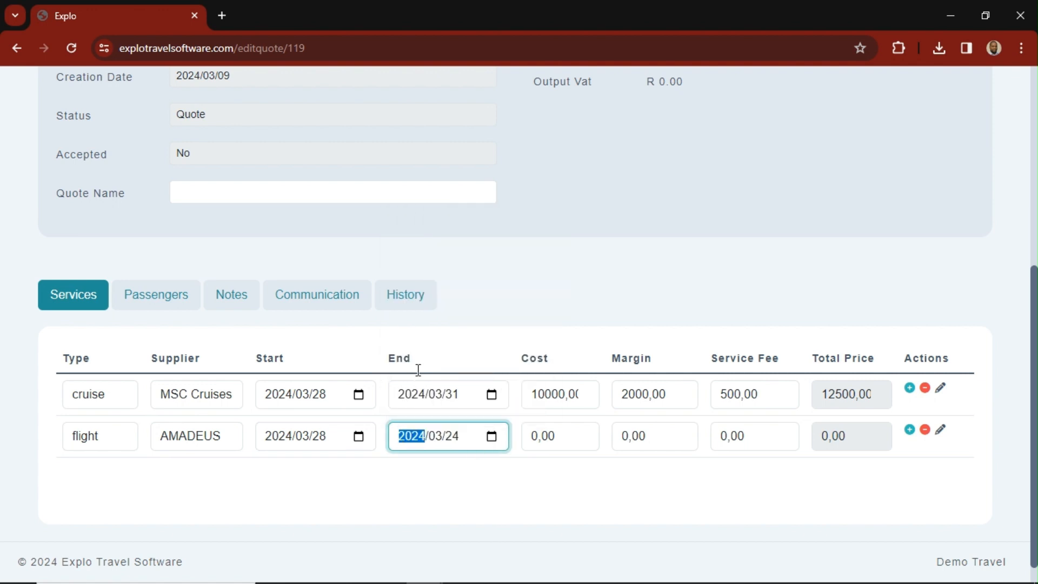
{"action": "left_click_drag", "start_coordinate": [561, 436], "coordinate": [533, 445]}
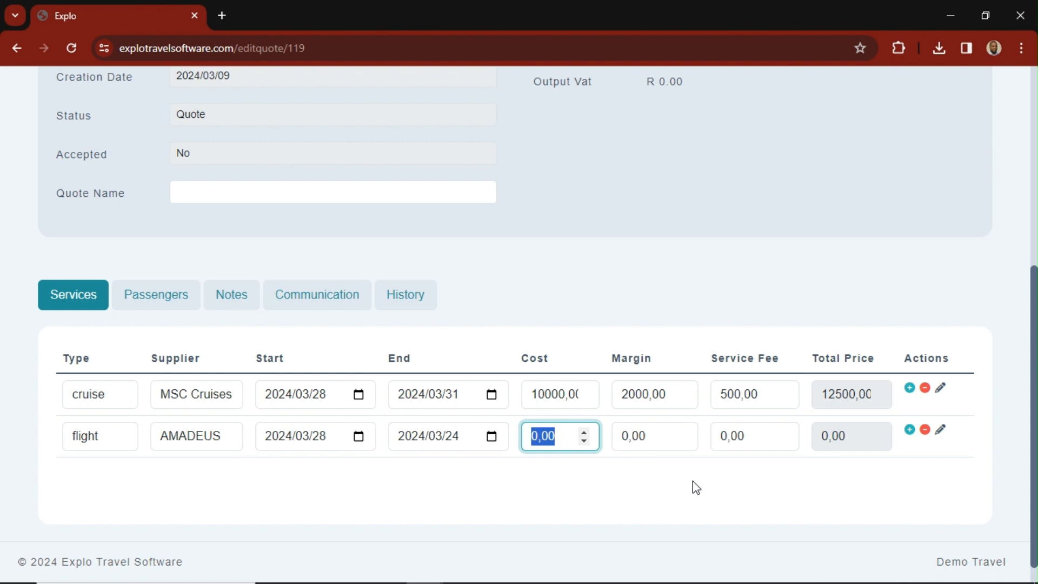
- Open the flight service's details and set the airline to FLYSAFAIR and the flight class to ECONOMY
{"action": "left_click", "coordinate": [941, 432]}
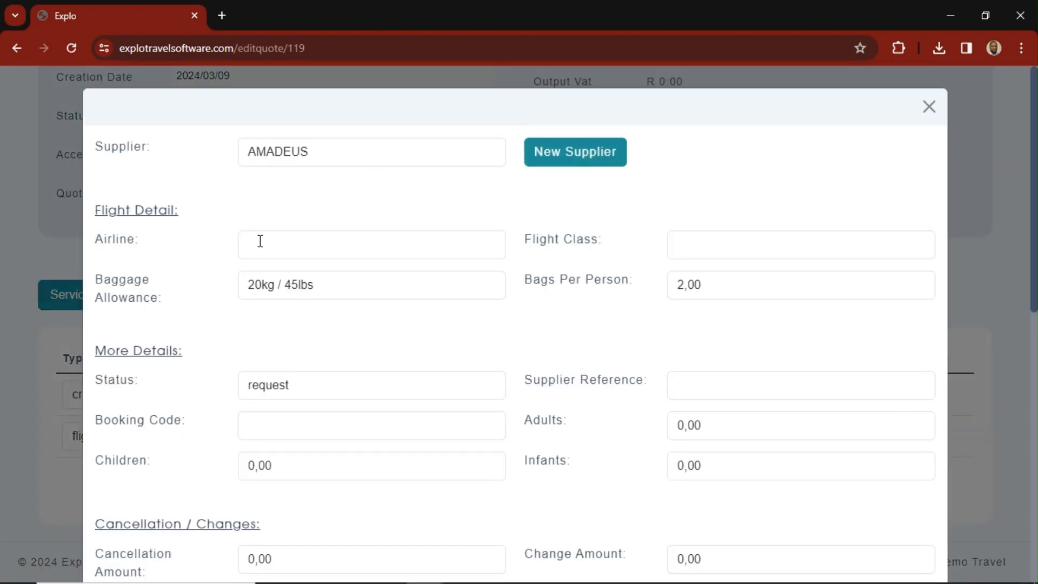
{"action": "left_click", "coordinate": [260, 241]}
{"action": "left_click", "coordinate": [336, 283]}
{"action": "left_click", "coordinate": [718, 252]}
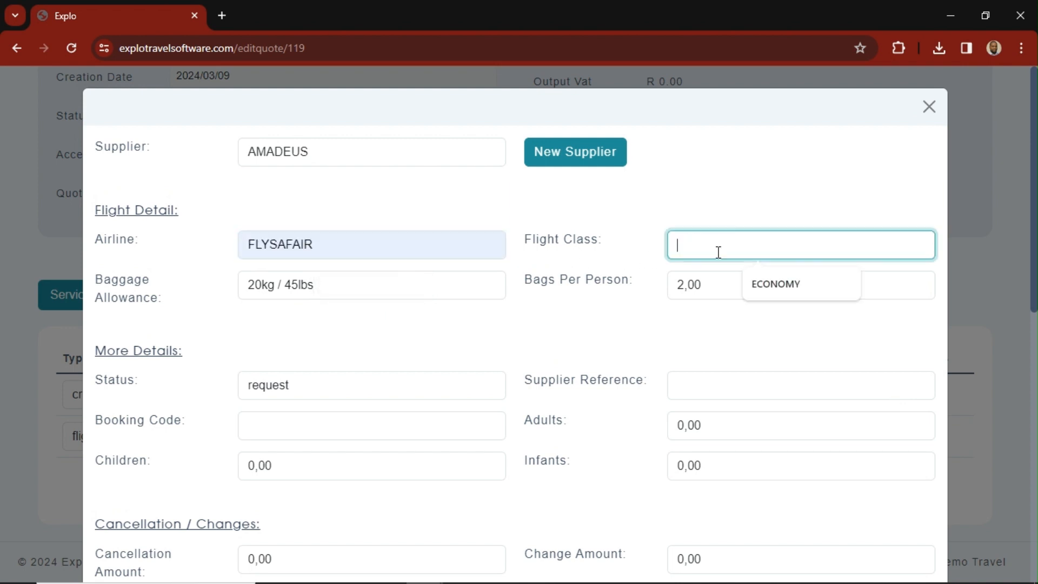
{"action": "left_click", "coordinate": [764, 281]}
{"action": "left_click", "coordinate": [491, 342]}
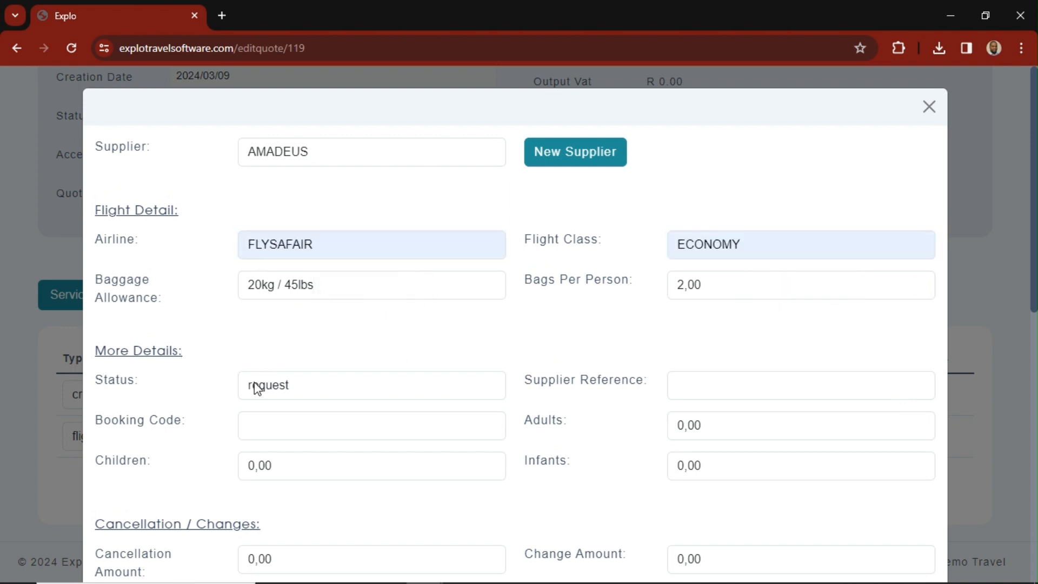
- Set the flight's status to available and its supplier reference to FLY100
{"action": "scroll", "coordinate": [256, 388], "scroll_direction": "down", "scroll_amount": 3}
{"action": "left_click", "coordinate": [291, 246]}
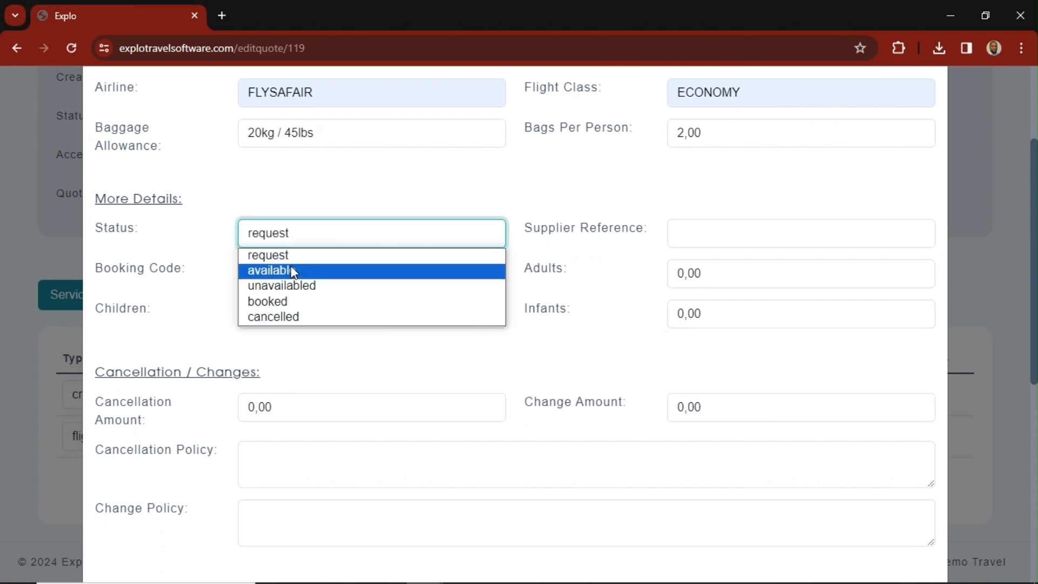
{"action": "left_click", "coordinate": [291, 270]}
{"action": "left_click", "coordinate": [701, 238]}
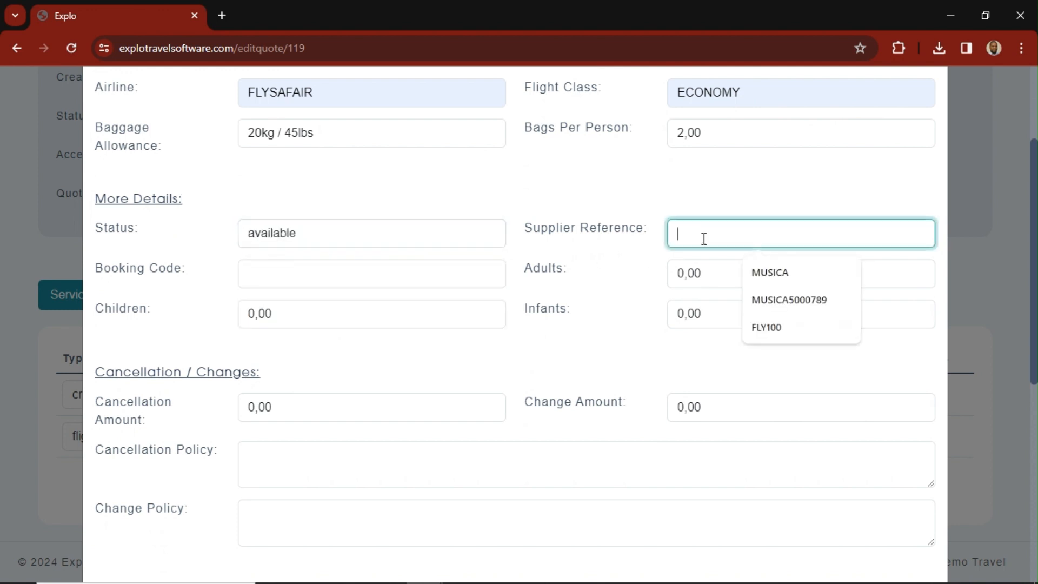
{"action": "left_click", "coordinate": [766, 293]}
{"action": "left_click_drag", "start_coordinate": [781, 237], "coordinate": [674, 239]}
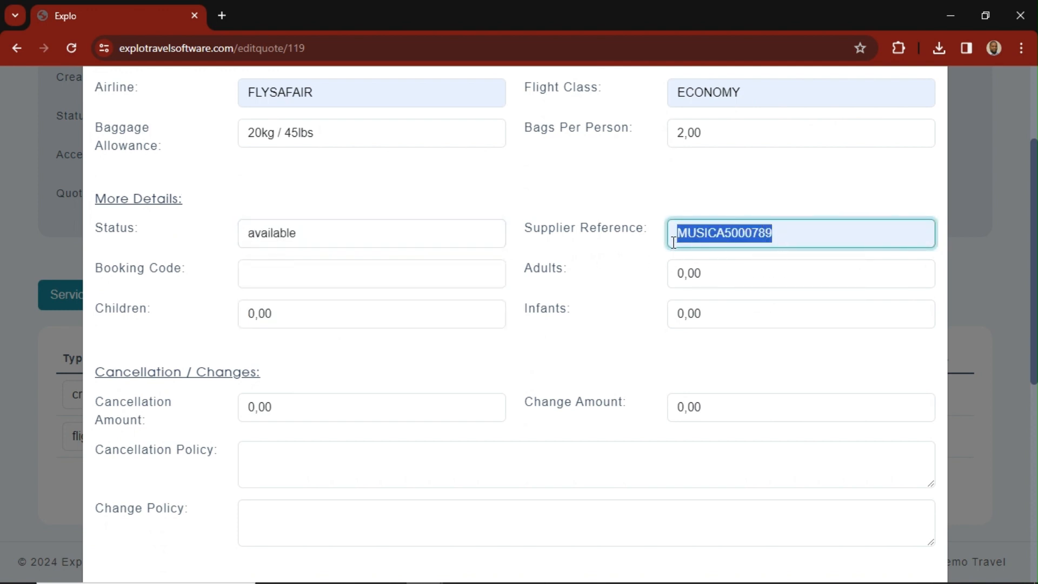
{"action": "key", "text": "BackSpace"}
{"action": "type", "text": "f"}
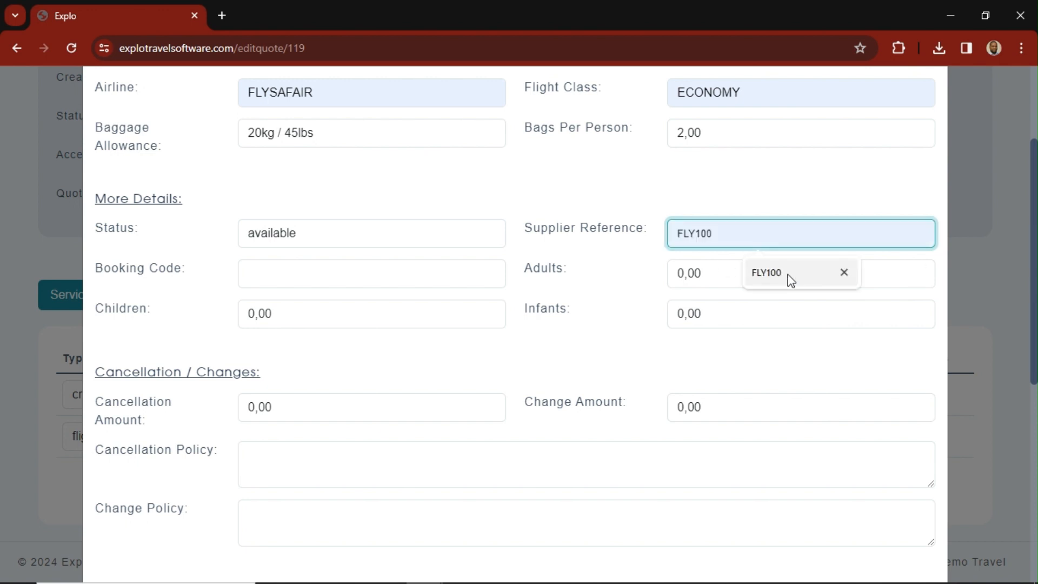
{"action": "left_click", "coordinate": [788, 278]}
- Set the flight's number of adults to 2 and its booking code to BY BCA
{"action": "left_click", "coordinate": [803, 276]}
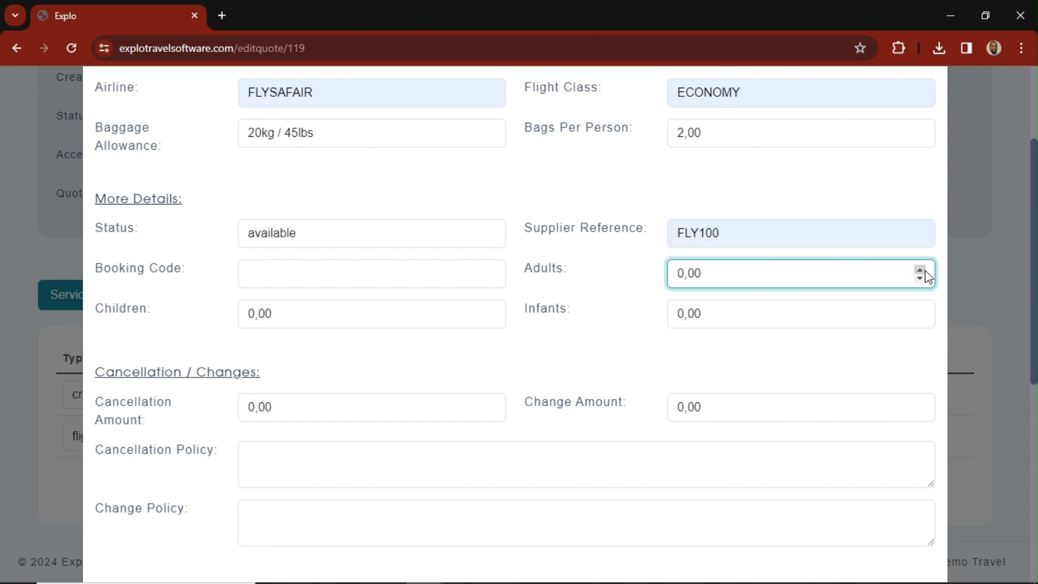
{"action": "key", "text": "ctrl+a"}
{"action": "key", "text": "BackSpace"}
{"action": "type", "text": "2"}
{"action": "left_click", "coordinate": [342, 263]}
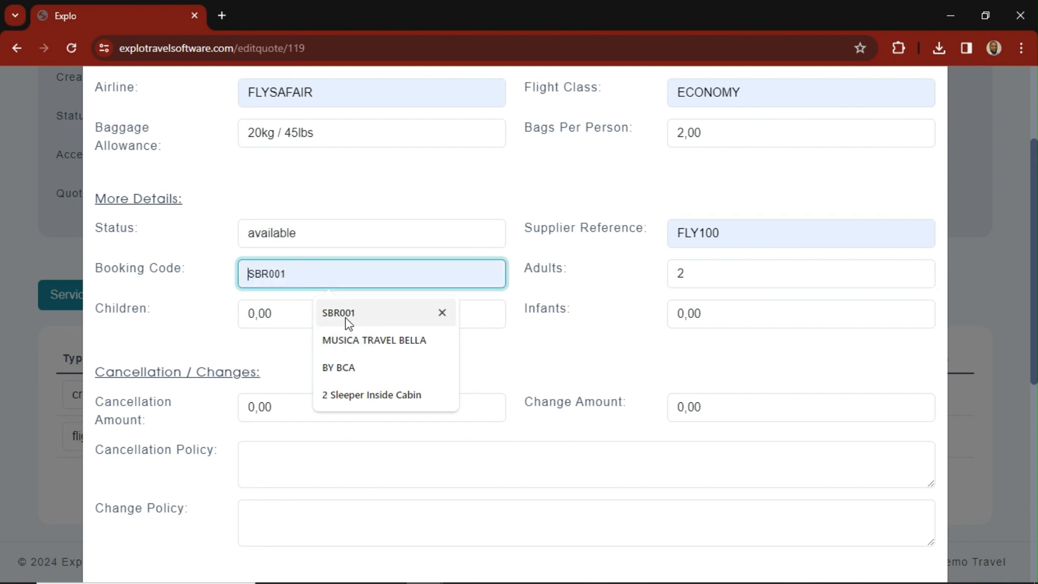
{"action": "left_click", "coordinate": [346, 367]}
- Enter "1 day" as the flight's cancellation policy and "2 day" as its change policy
{"action": "scroll", "coordinate": [309, 350], "scroll_direction": "down", "scroll_amount": 2}
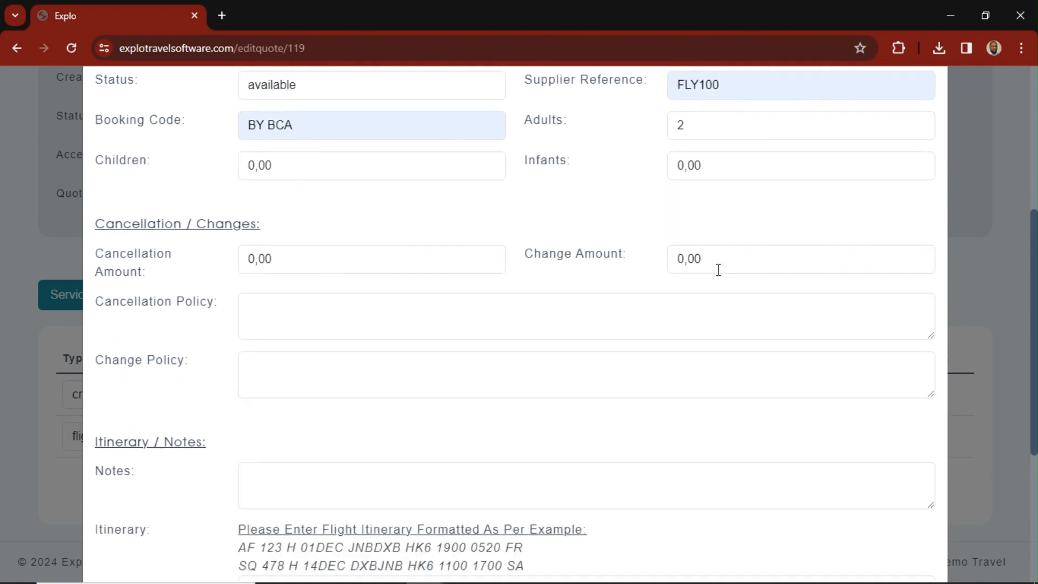
{"action": "left_click", "coordinate": [284, 303]}
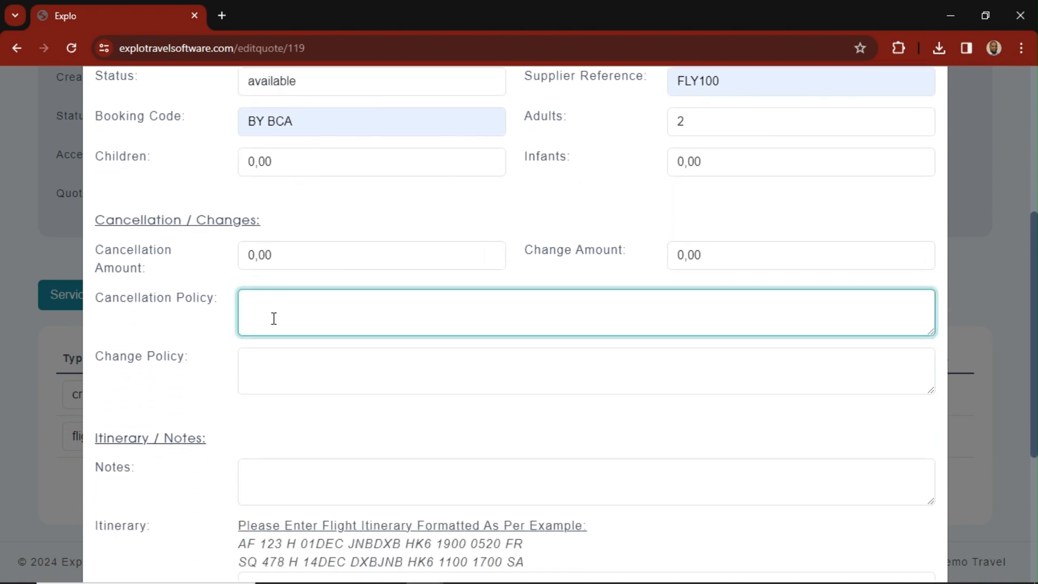
{"action": "scroll", "coordinate": [281, 384], "scroll_direction": "down", "scroll_amount": 2}
{"action": "left_click", "coordinate": [295, 222]}
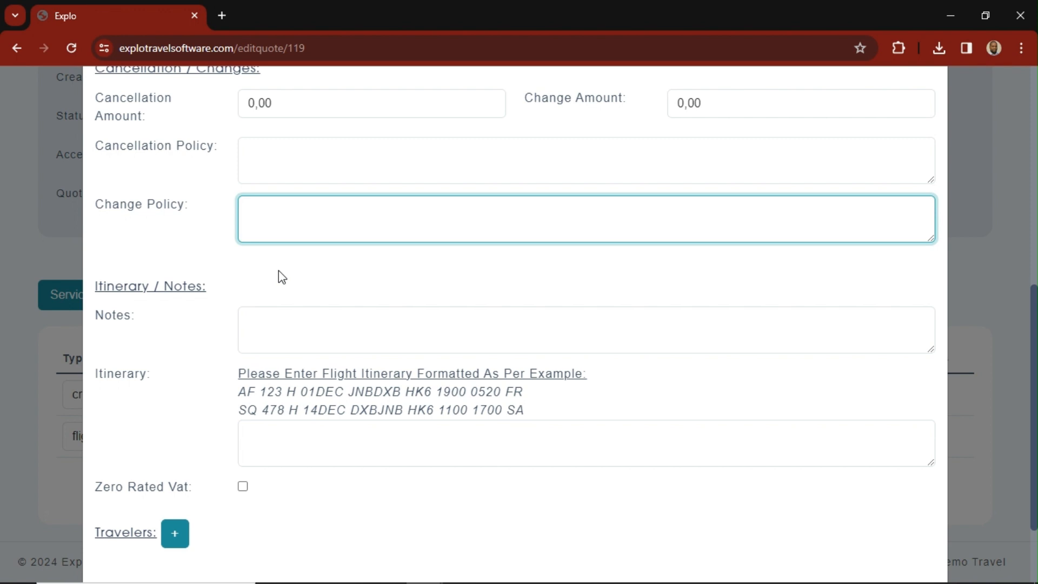
{"action": "left_click", "coordinate": [296, 152]}
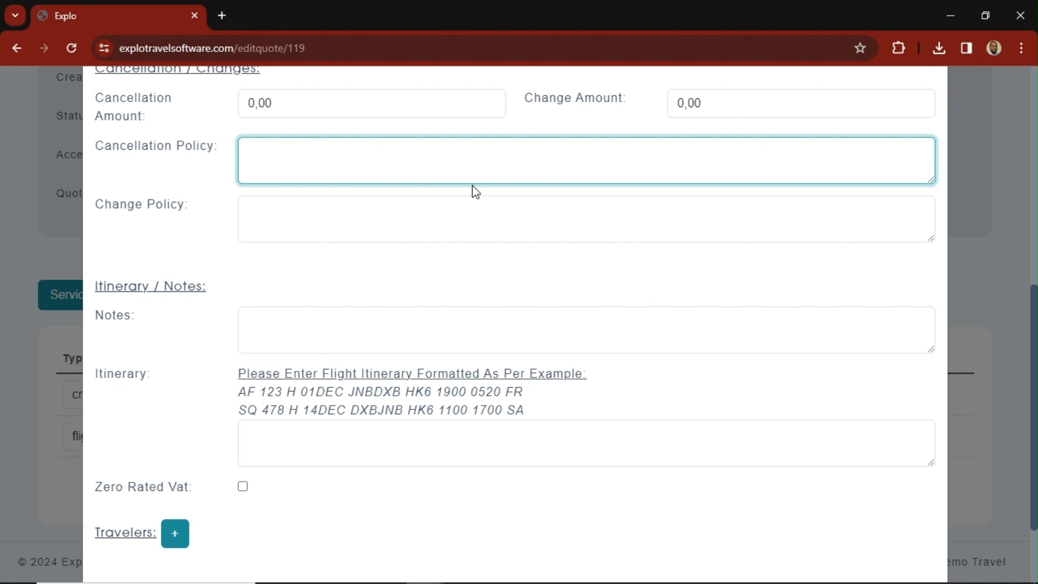
{"action": "type", "text": "1 day"}
{"action": "left_click", "coordinate": [373, 203]}
{"action": "type", "text": "2"}
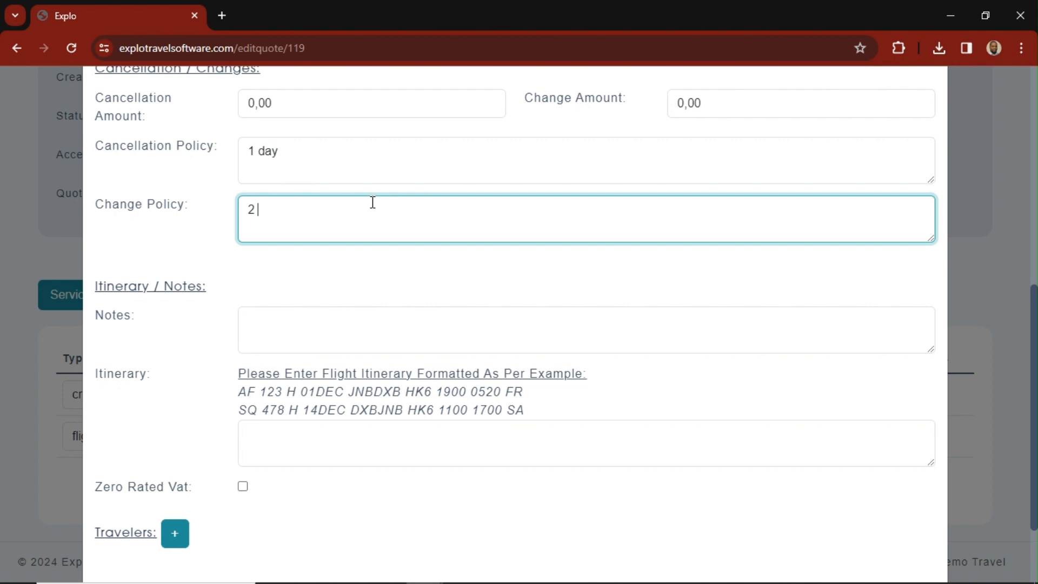
{"action": "type", "text": " DY"}
{"action": "key", "text": "BackSpace"}
{"action": "type", "text": "day"}
- Enter the flight service note "Check in is 3 hours before departure"
{"action": "left_click", "coordinate": [273, 320]}
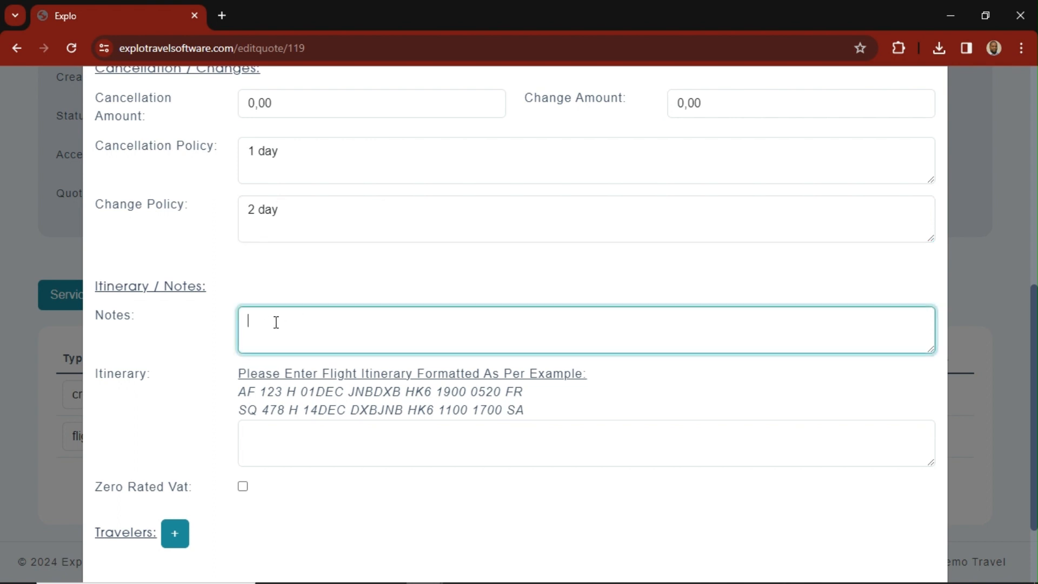
{"action": "scroll", "coordinate": [365, 344], "scroll_direction": "down", "scroll_amount": 2}
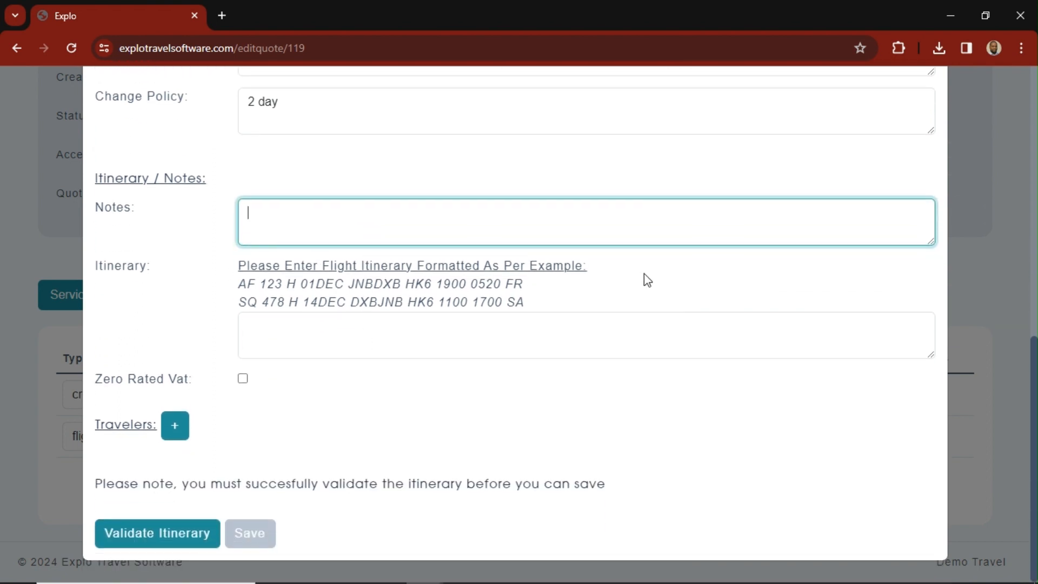
{"action": "type", "text": "Check in is 3 hours bef"}
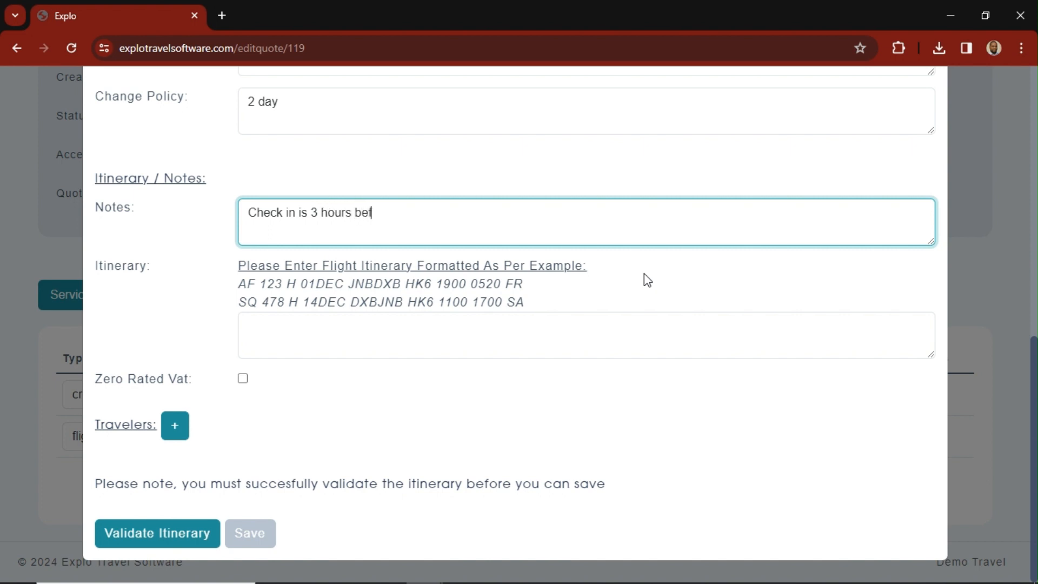
{"action": "type", "text": "ore departure"}
- Copy the two example flight lines, AF 123 and SQ 478, into the flight itinerary and validate it
{"action": "left_click_drag", "start_coordinate": [541, 306], "coordinate": [234, 296]}
{"action": "key", "text": "ctrl+c"}
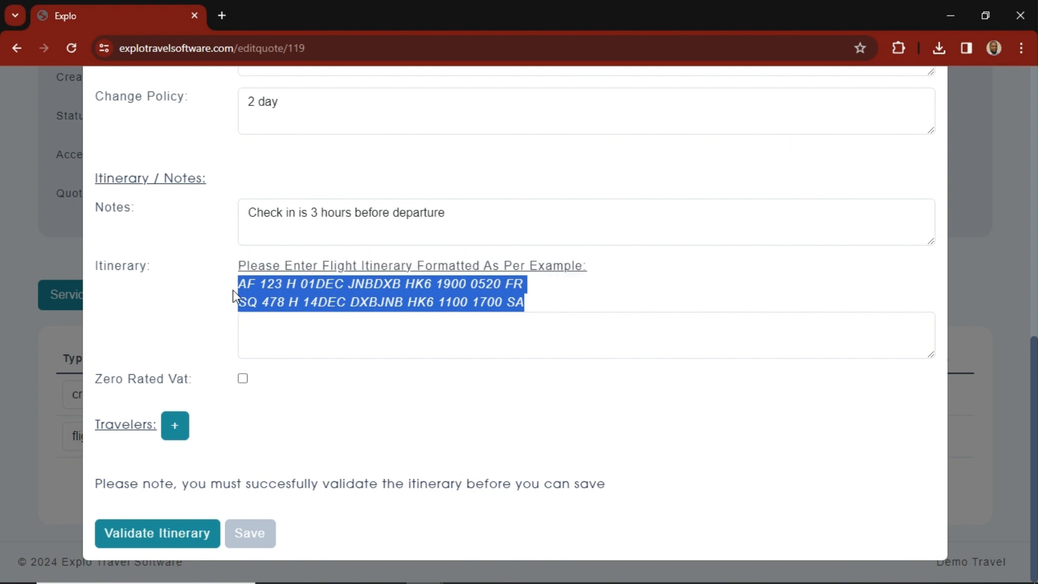
{"action": "left_click", "coordinate": [300, 327]}
{"action": "key", "text": "ctrl+v"}
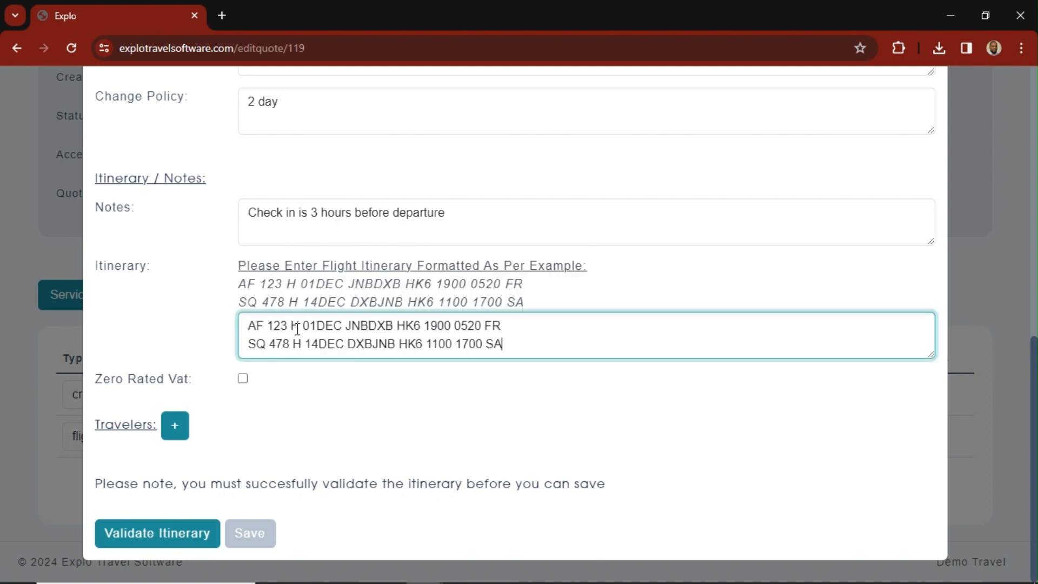
{"action": "left_click", "coordinate": [338, 411]}
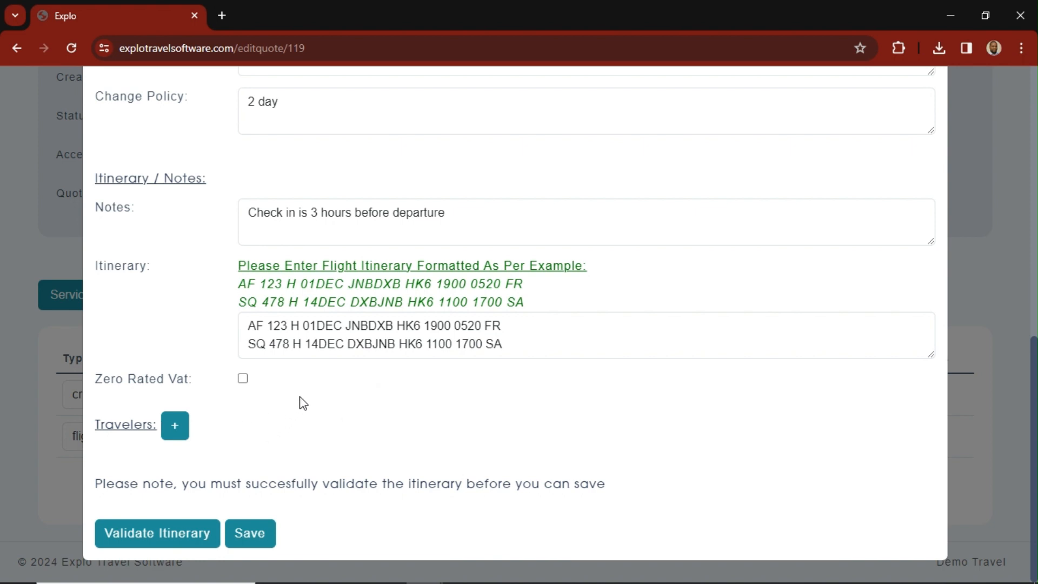
- Add a traveler entry to the flight service and assign the listed customer to it
{"action": "left_click", "coordinate": [175, 427]}
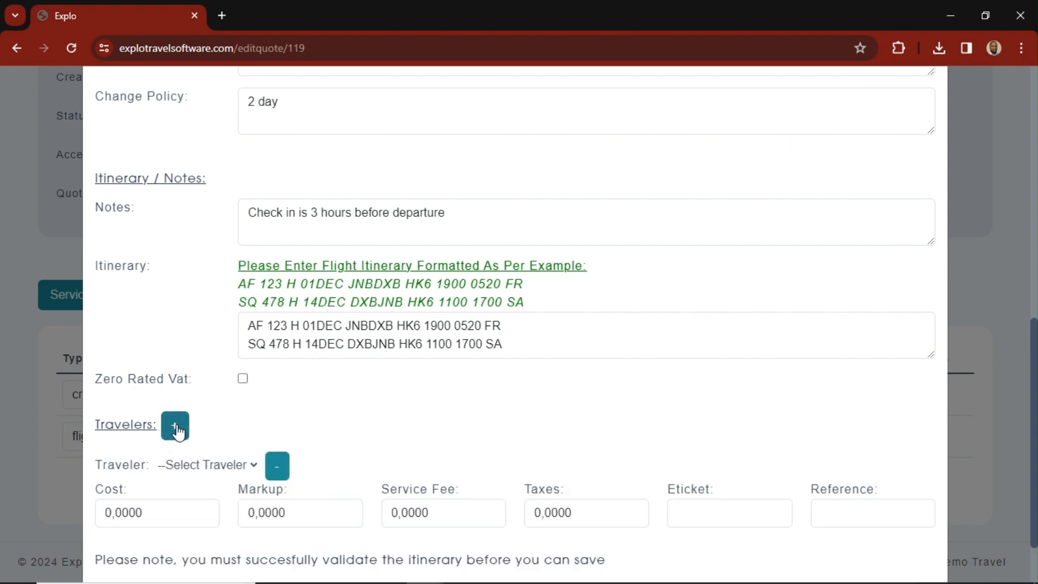
{"action": "scroll", "coordinate": [254, 426], "scroll_direction": "down", "scroll_amount": 1}
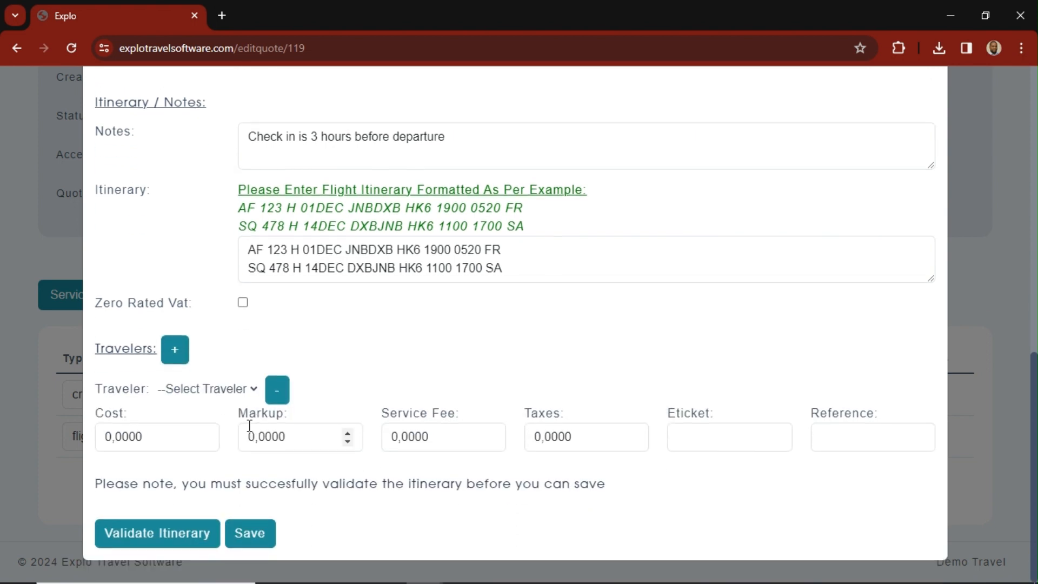
{"action": "left_click", "coordinate": [253, 388]}
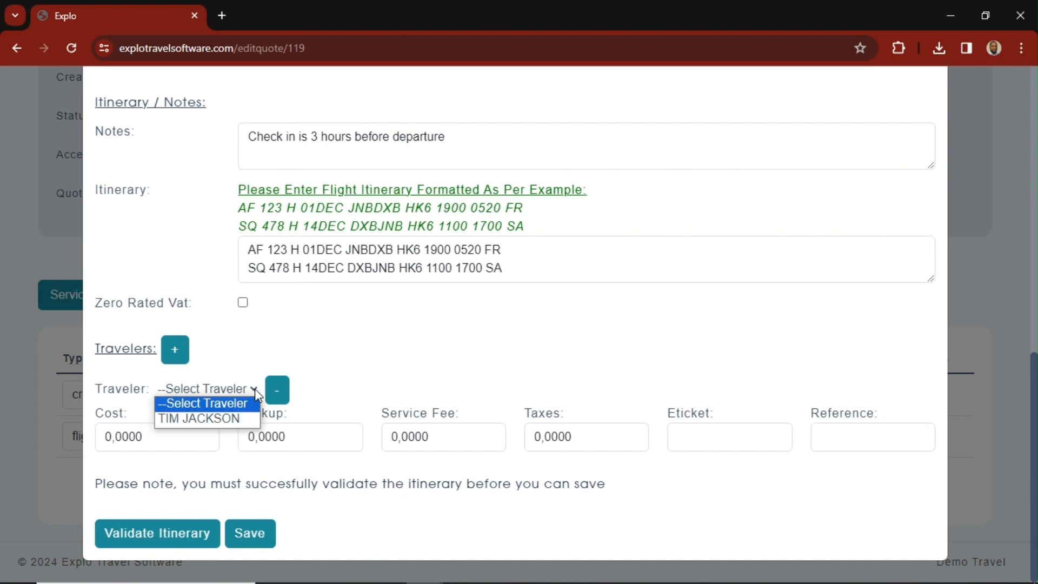
{"action": "left_click", "coordinate": [232, 417]}
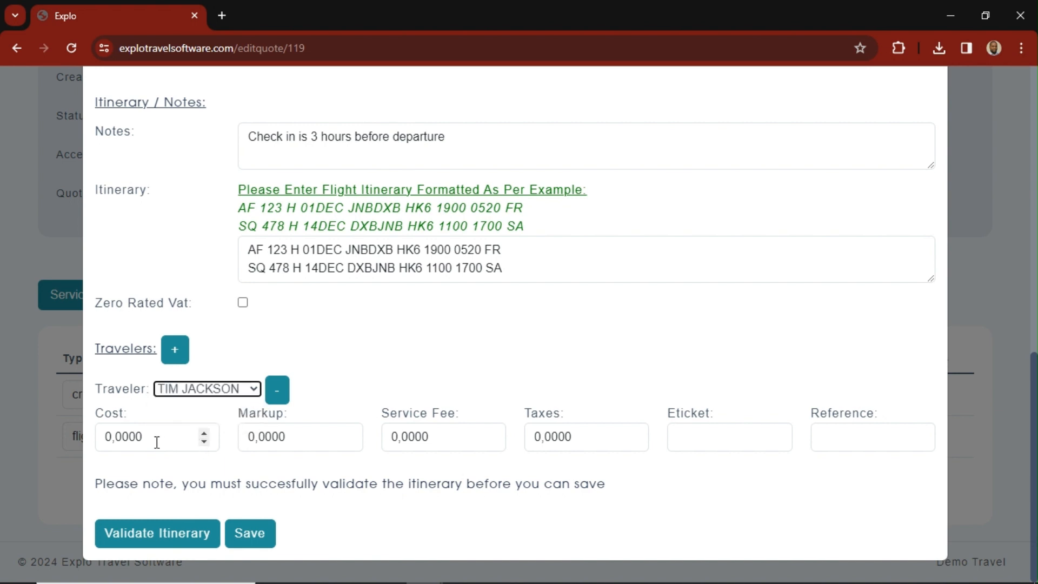
- Set the traveler's cost to 10000, markup to 1000 and service fee to 1000
{"action": "left_click_drag", "start_coordinate": [143, 439], "coordinate": [97, 447]}
{"action": "type", "text": "1000"}
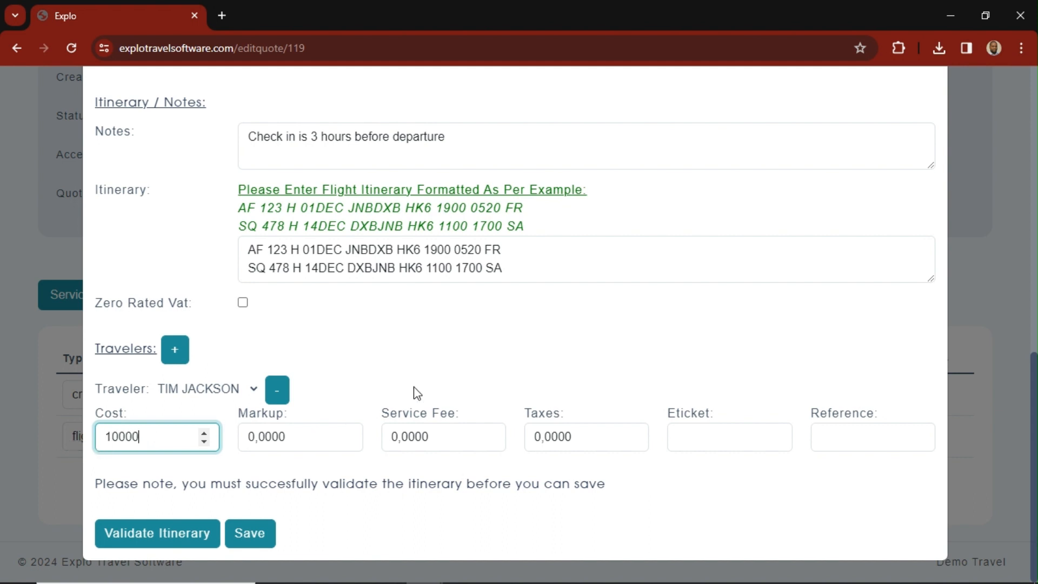
{"action": "left_click", "coordinate": [378, 364]}
{"action": "left_click_drag", "start_coordinate": [307, 436], "coordinate": [216, 449]}
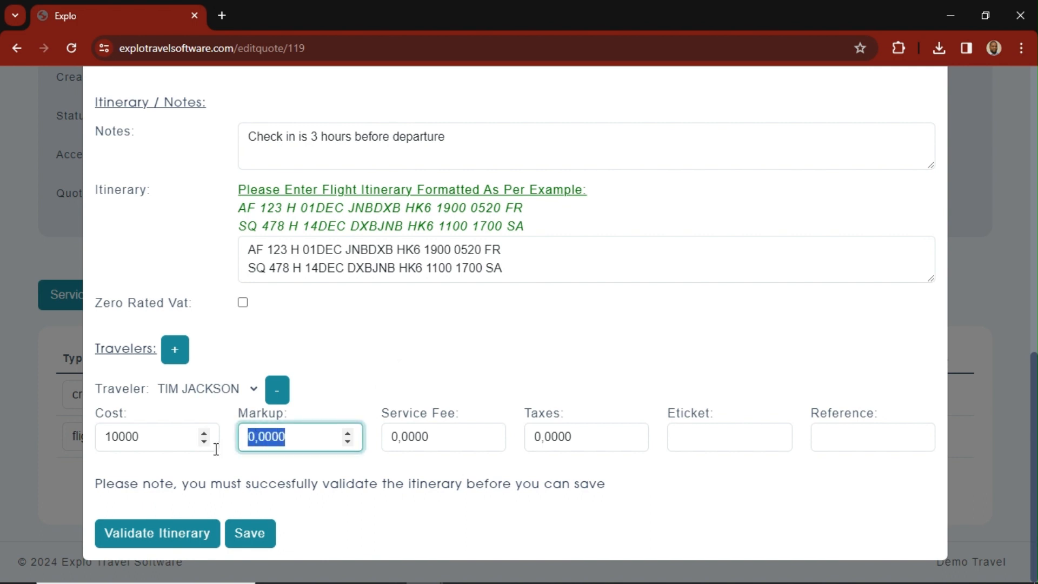
{"action": "type", "text": "1000"}
{"action": "left_click", "coordinate": [454, 437]}
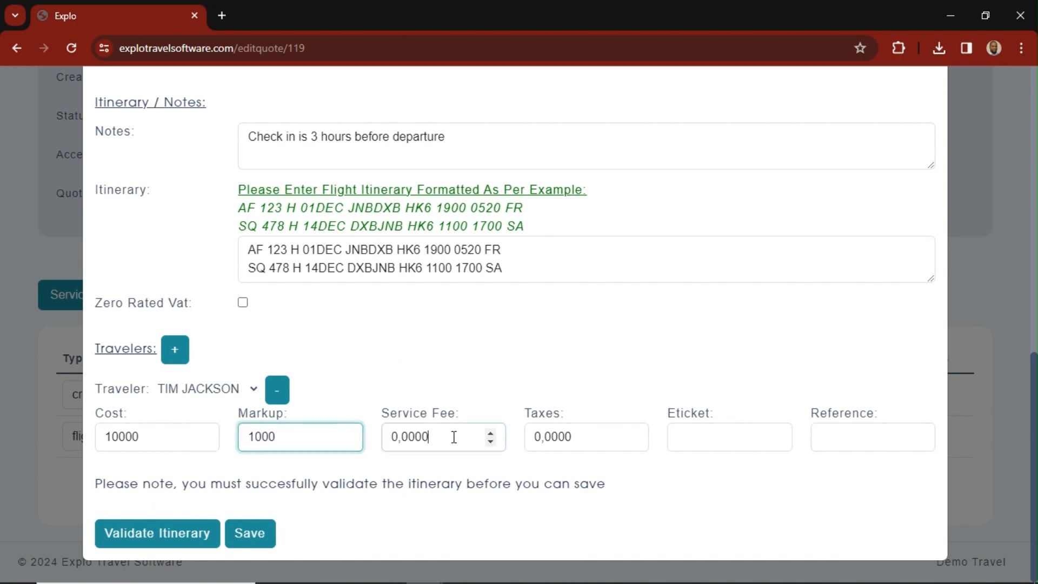
{"action": "left_click_drag", "start_coordinate": [448, 437], "coordinate": [388, 448]}
{"action": "type", "text": "1000"}
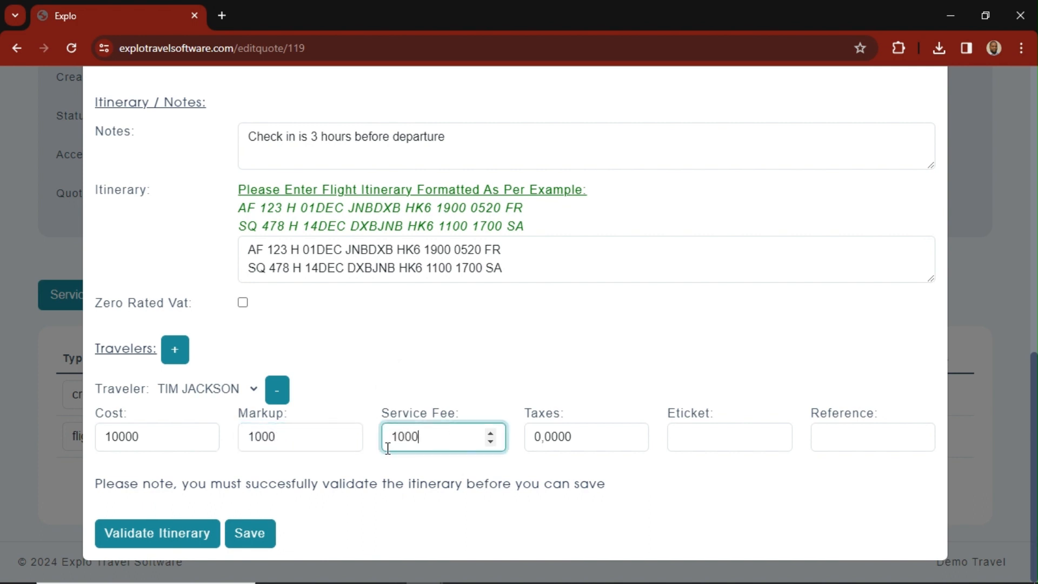
- Fill in the traveler's e-ticket and reference numbers with the suggested entry and set the taxes to 200
{"action": "left_click", "coordinate": [727, 435]}
{"action": "left_click", "coordinate": [773, 476]}
{"action": "left_click", "coordinate": [835, 443]}
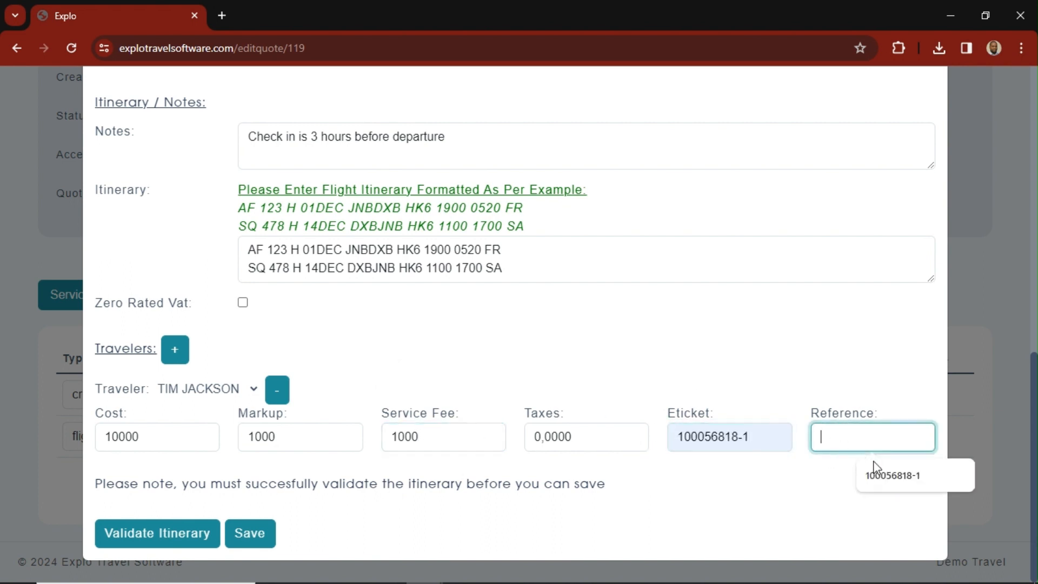
{"action": "left_click", "coordinate": [876, 475]}
{"action": "left_click", "coordinate": [577, 438]}
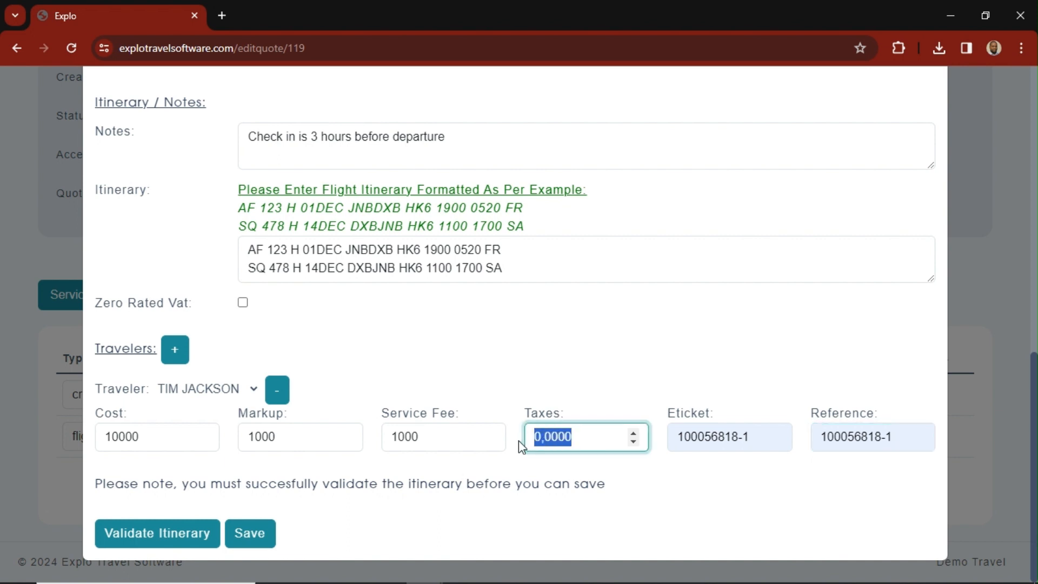
{"action": "type", "text": "200"}
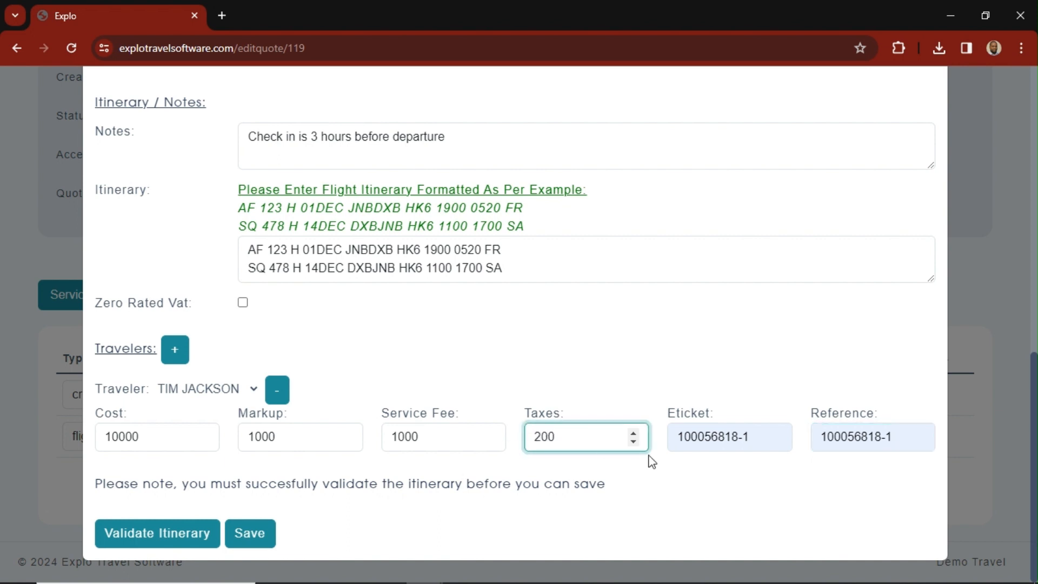
- Save the flight service with its traveler details
{"action": "left_click", "coordinate": [685, 479]}
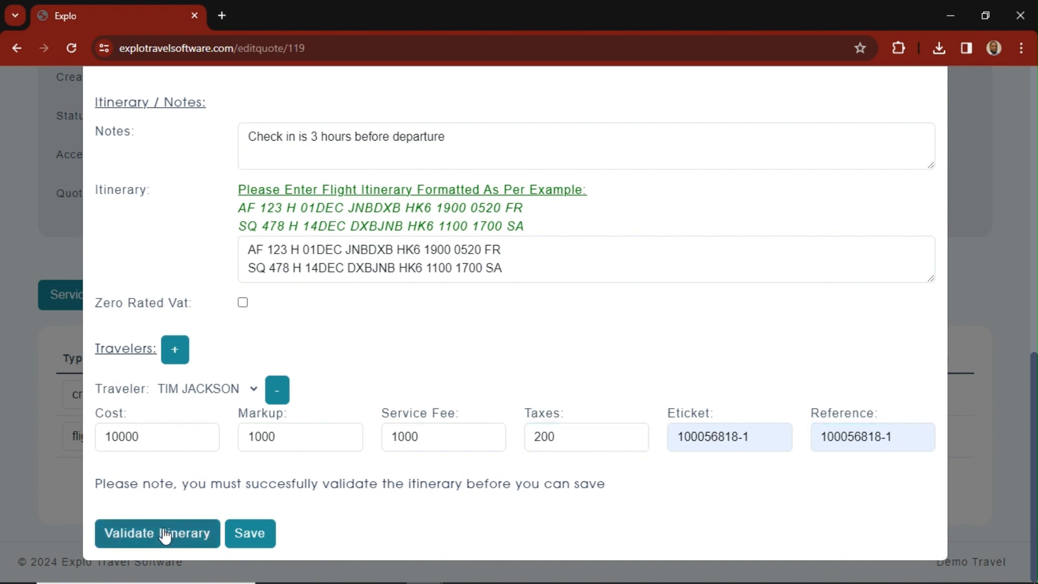
{"action": "left_click", "coordinate": [248, 541]}
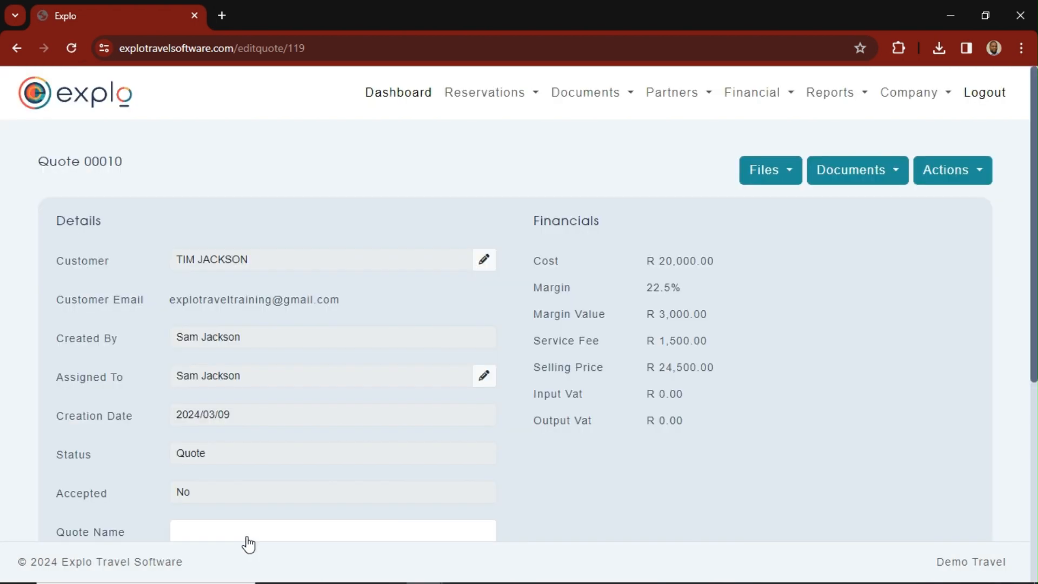
- In the quote's passenger list, fill in the existing passenger's frequent flier number and set the age to 25
{"action": "scroll", "coordinate": [297, 479], "scroll_direction": "down", "scroll_amount": 6}
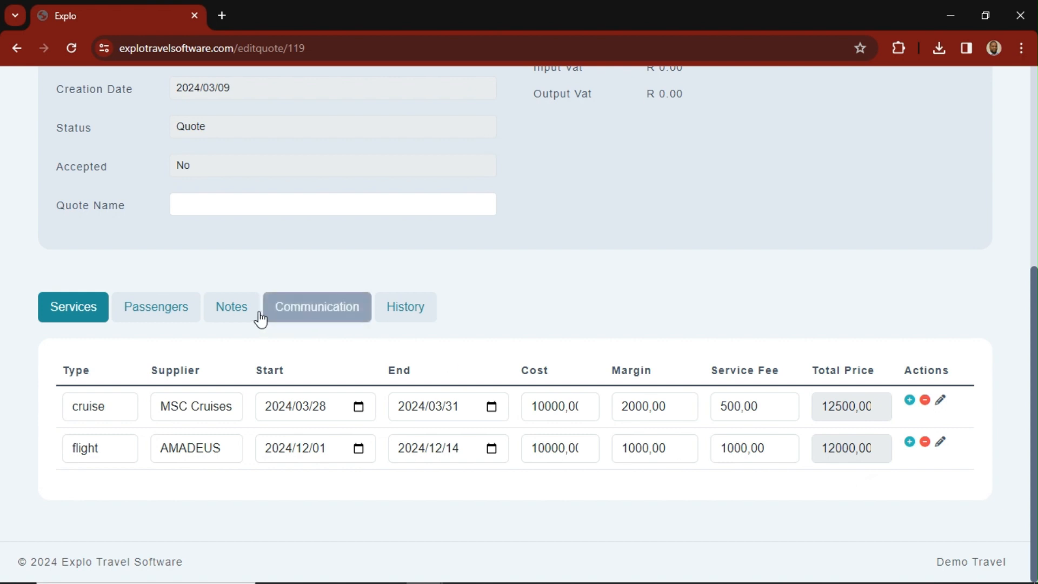
{"action": "left_click", "coordinate": [171, 307]}
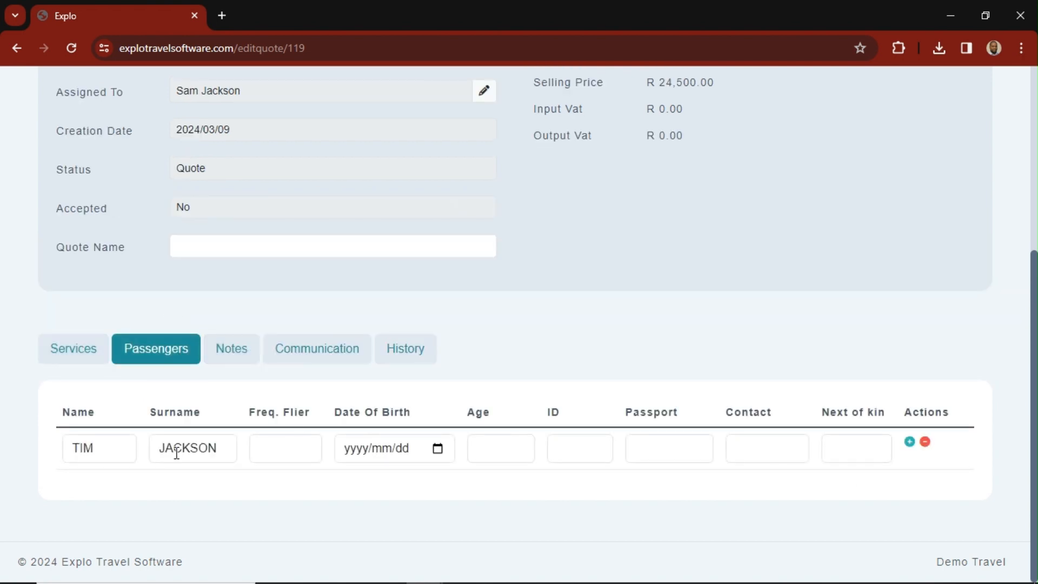
{"action": "left_click", "coordinate": [272, 448]}
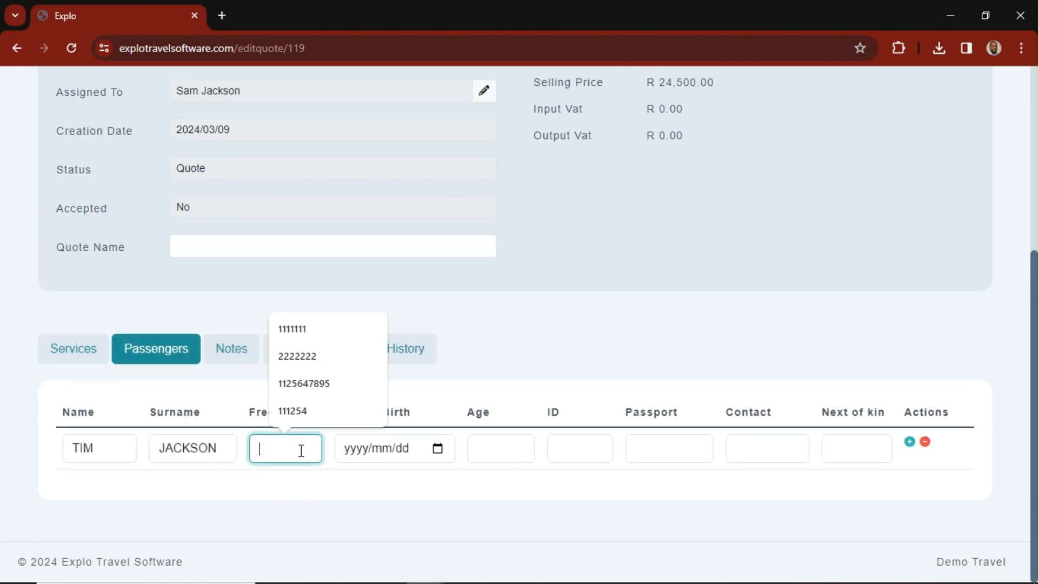
{"action": "left_click", "coordinate": [319, 358]}
{"action": "left_click", "coordinate": [490, 443]}
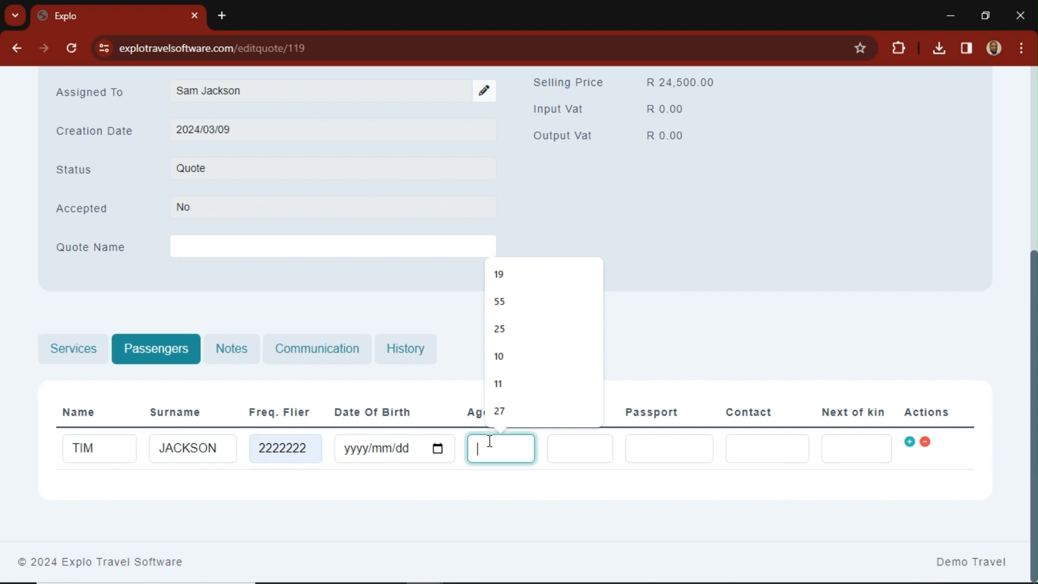
{"action": "left_click", "coordinate": [527, 331]}
- Fill in the first passenger's ID, passport and contact numbers and next of kin from the suggested entries
{"action": "left_click", "coordinate": [583, 447]}
{"action": "left_click", "coordinate": [622, 328]}
{"action": "left_click", "coordinate": [684, 445]}
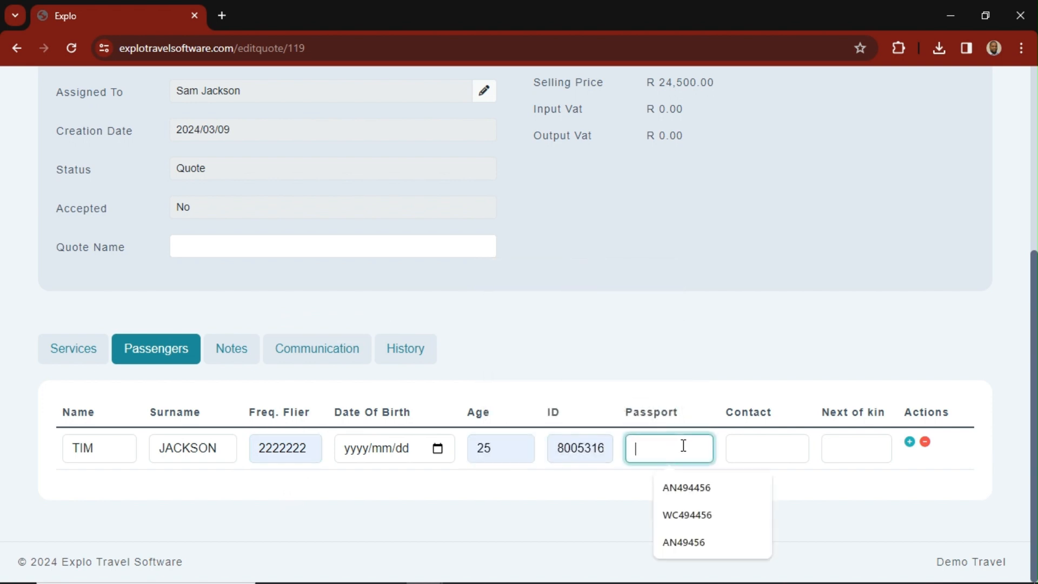
{"action": "left_click", "coordinate": [707, 515]}
{"action": "left_click", "coordinate": [771, 459]}
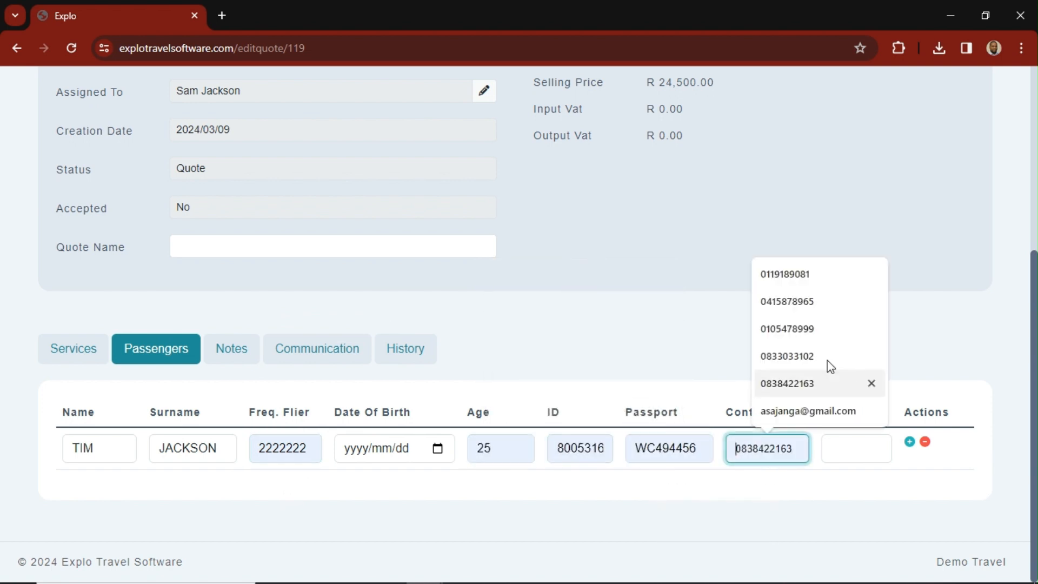
{"action": "left_click", "coordinate": [784, 327]}
{"action": "left_click", "coordinate": [863, 448]}
{"action": "left_click", "coordinate": [867, 487]}
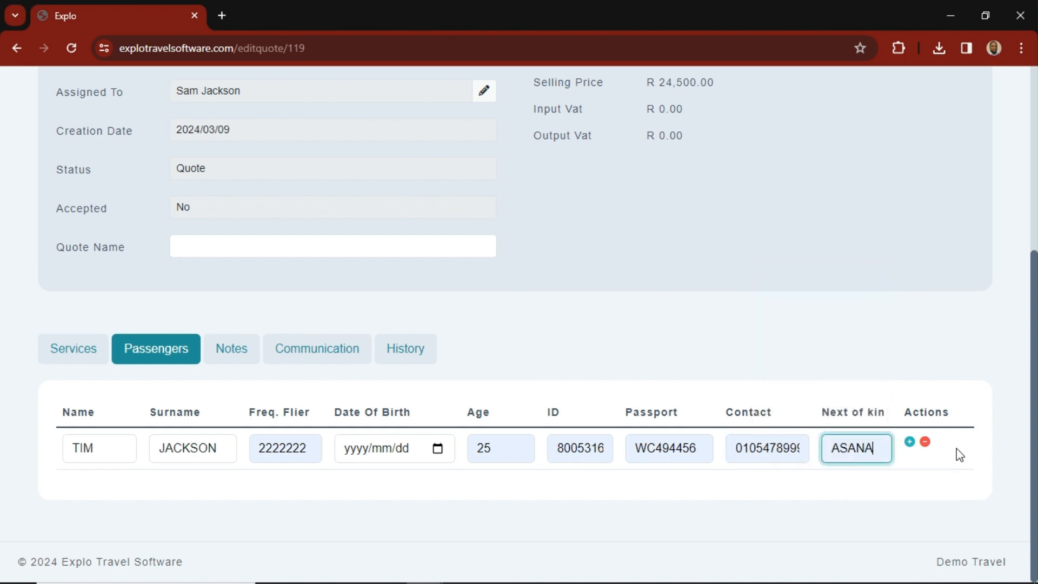
- Add a second passenger to the quote and enter the passenger's first name and surname
{"action": "left_click", "coordinate": [909, 443]}
{"action": "scroll", "coordinate": [627, 460], "scroll_direction": "down", "scroll_amount": 1}
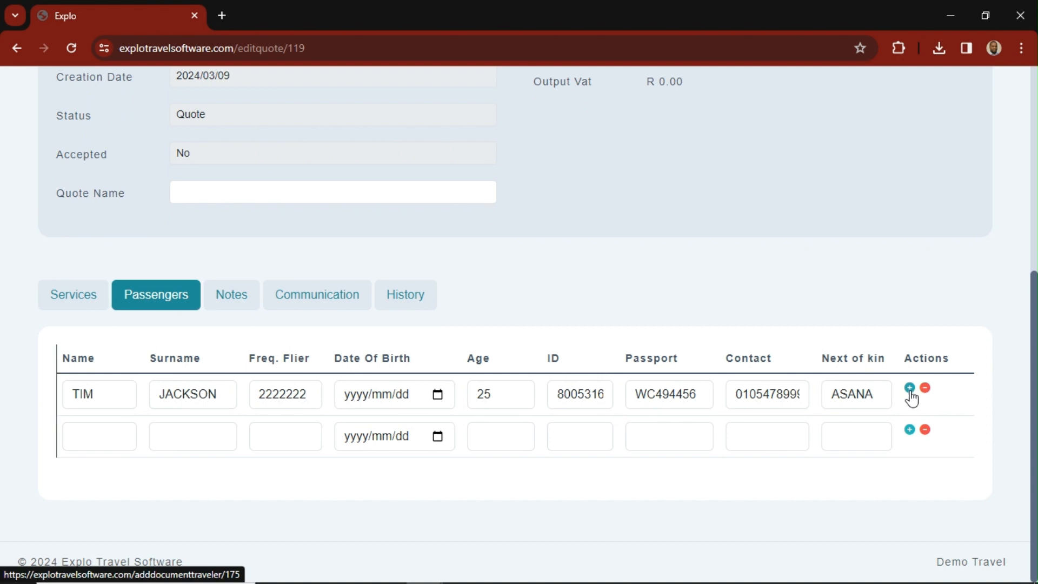
{"action": "left_click", "coordinate": [111, 436]}
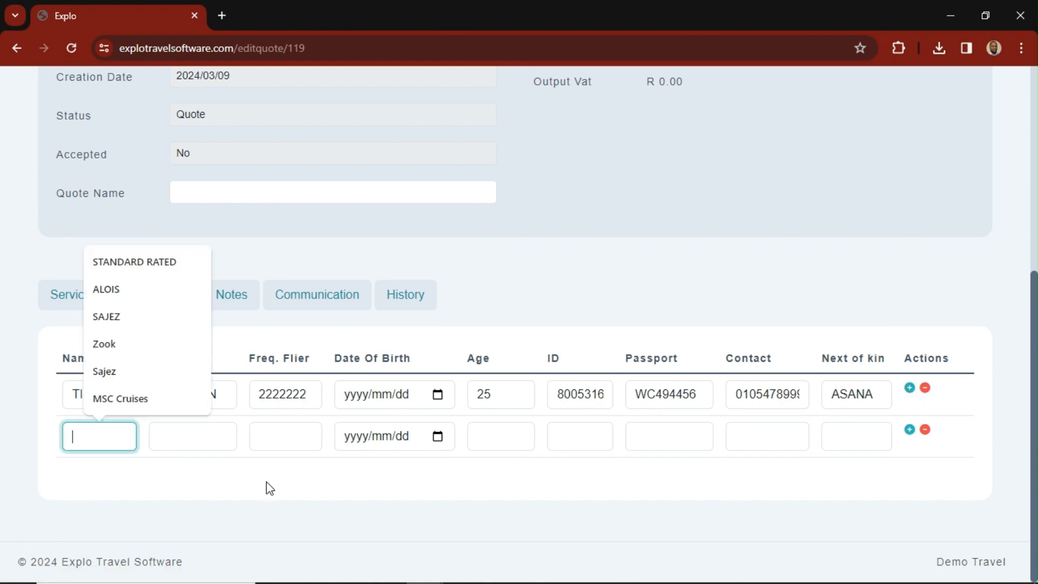
{"action": "left_click", "coordinate": [118, 296]}
{"action": "left_click", "coordinate": [195, 436]}
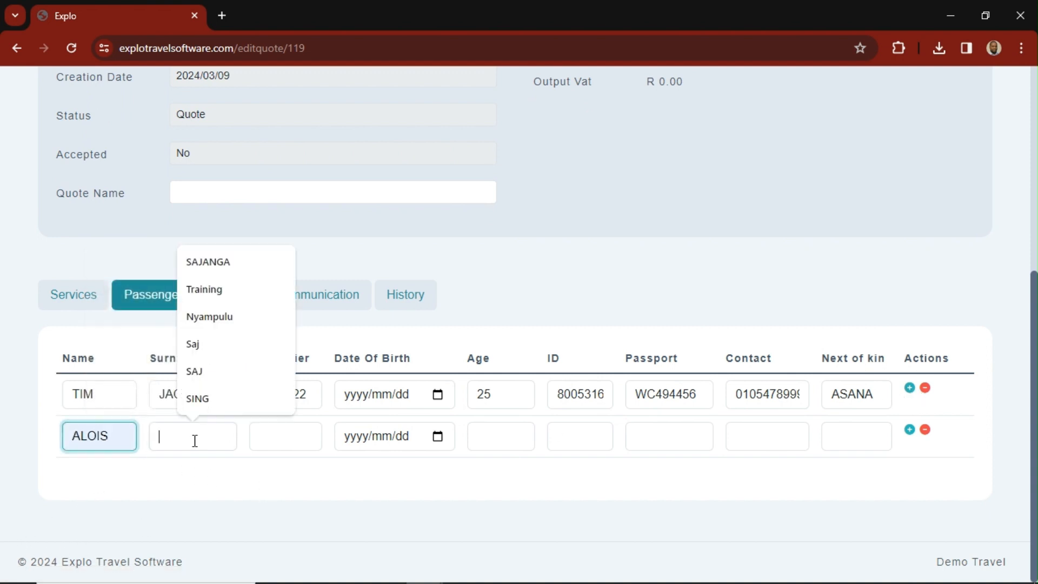
{"action": "left_click", "coordinate": [206, 372]}
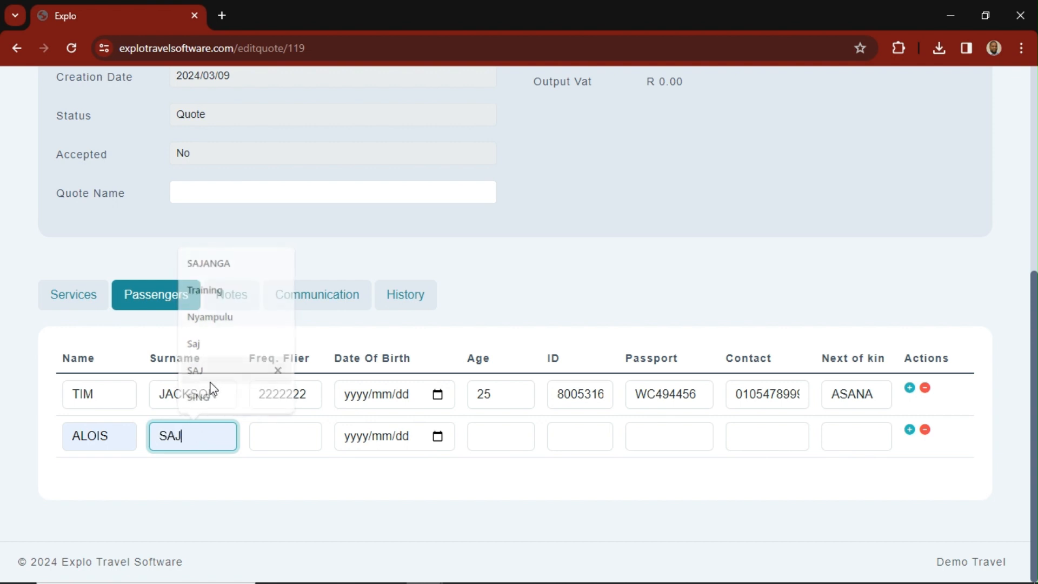
- Fill in the second passenger's frequent flier number and set the age to 27
{"action": "left_click", "coordinate": [286, 438]}
{"action": "left_click", "coordinate": [313, 481]}
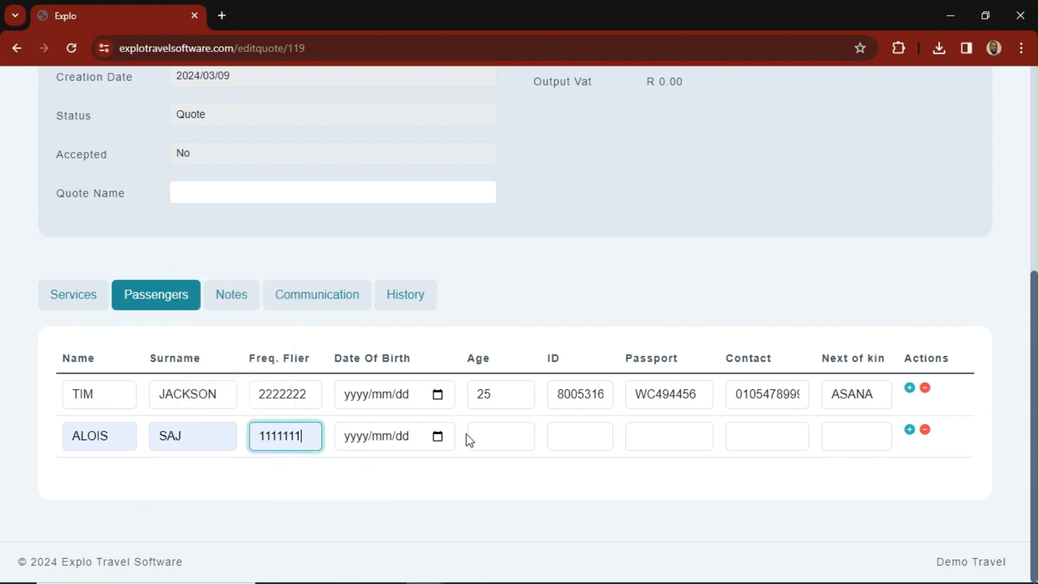
{"action": "left_click", "coordinate": [467, 435]}
{"action": "key", "text": "Tab"}
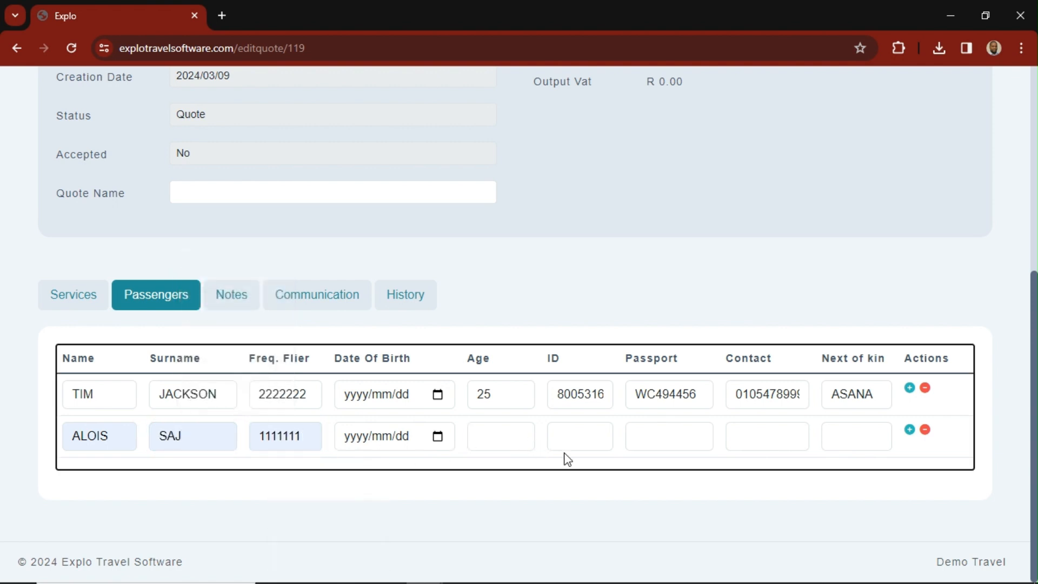
{"action": "left_click", "coordinate": [508, 437]}
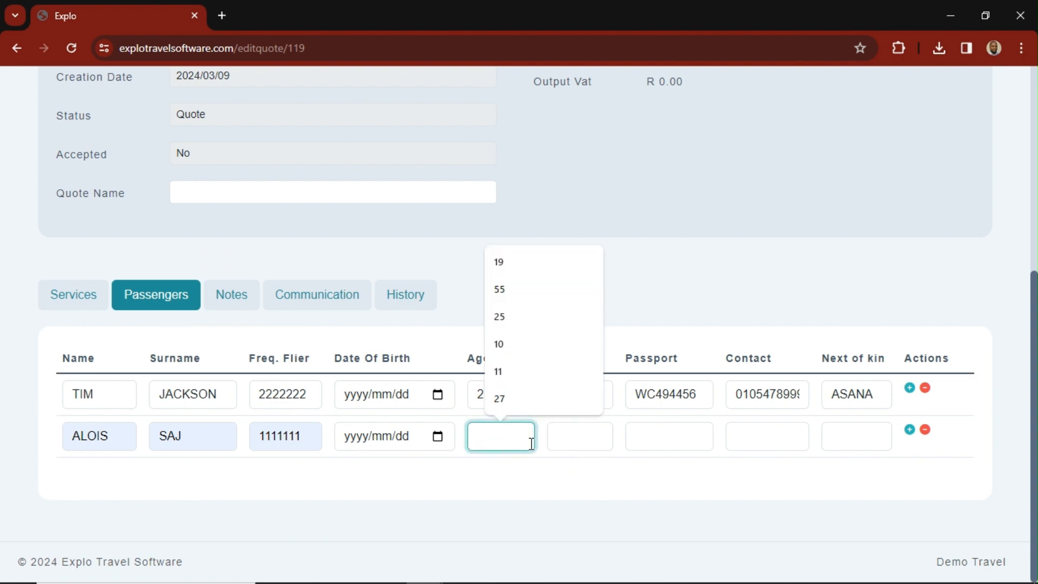
{"action": "left_click", "coordinate": [513, 400]}
- Fill in the second passenger's ID, passport and contact numbers and next of kin from the suggested entries
{"action": "left_click", "coordinate": [586, 436]}
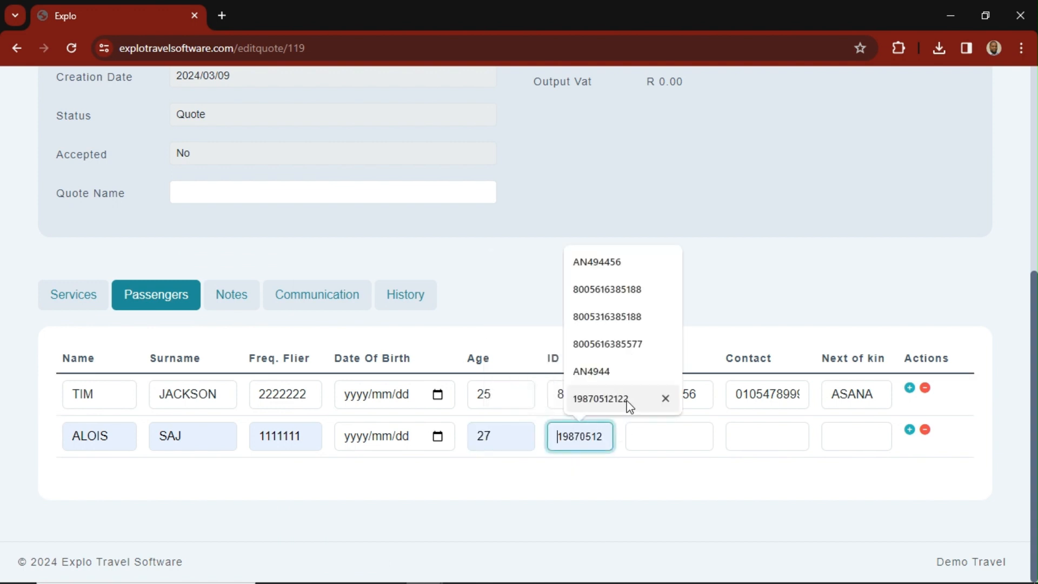
{"action": "left_click", "coordinate": [640, 343]}
{"action": "left_click", "coordinate": [666, 426]}
{"action": "left_click", "coordinate": [713, 474]}
{"action": "left_click", "coordinate": [767, 436]}
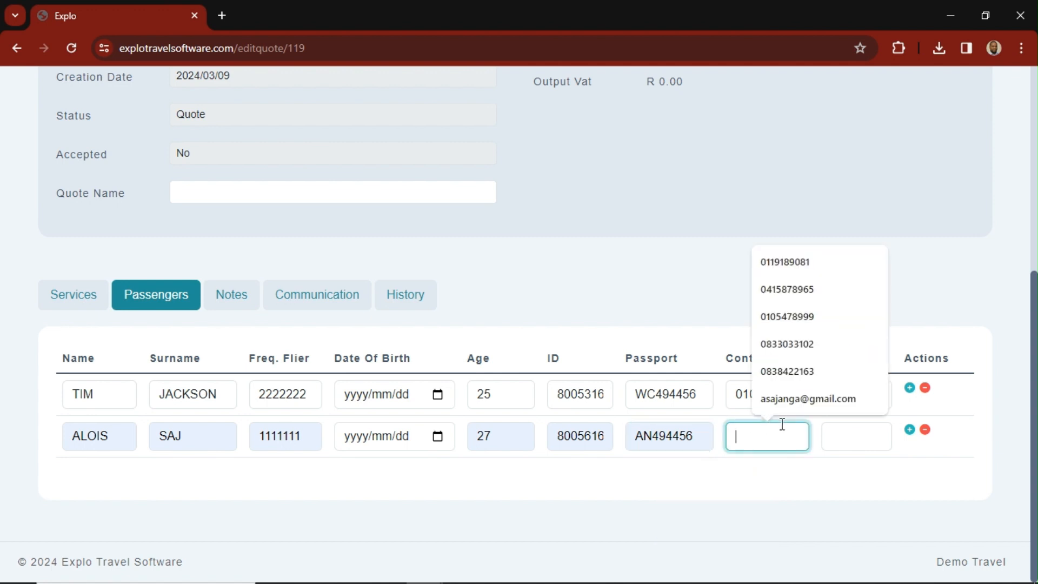
{"action": "left_click", "coordinate": [829, 325]}
{"action": "left_click", "coordinate": [875, 437]}
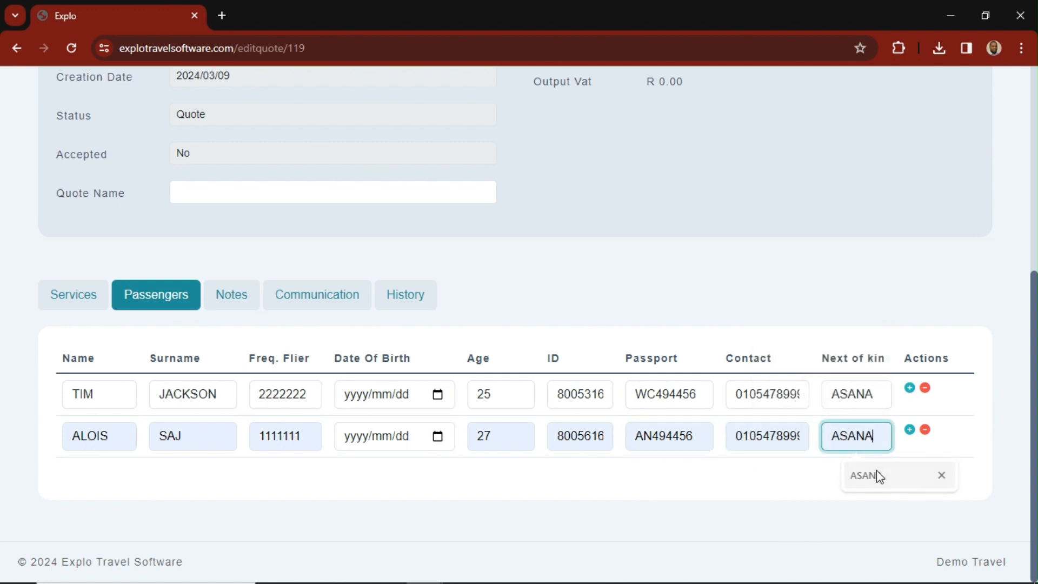
{"action": "left_click", "coordinate": [876, 469]}
{"action": "left_click", "coordinate": [397, 473]}
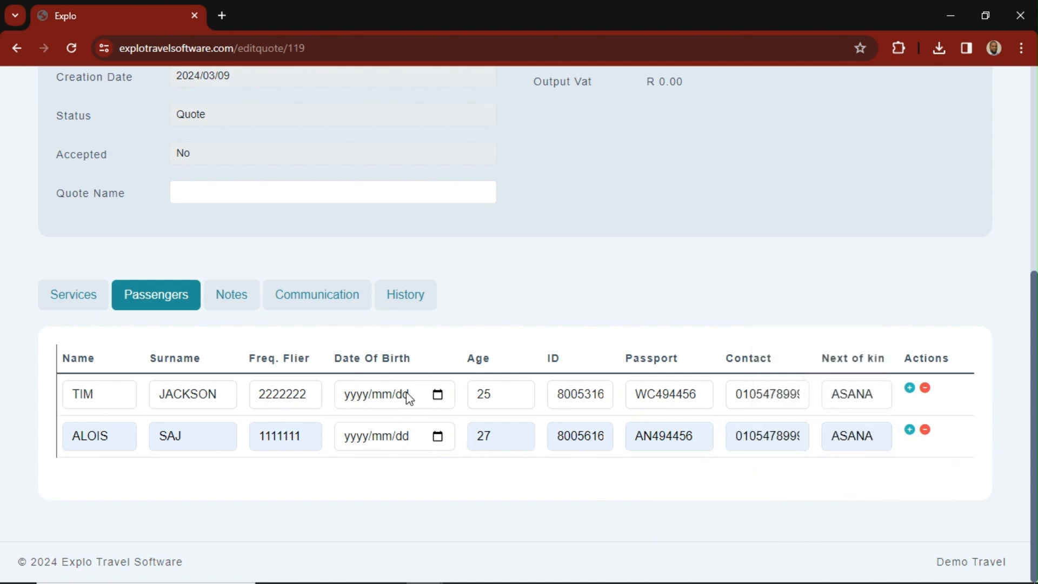
- Enter the first passenger's full date of birth
{"action": "left_click", "coordinate": [436, 396]}
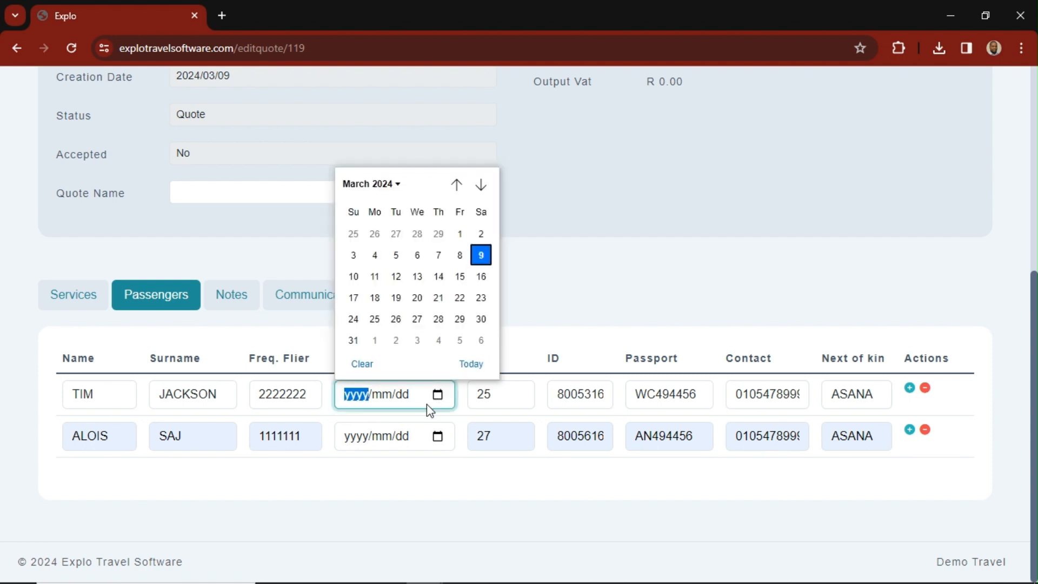
{"action": "left_click", "coordinate": [389, 473]}
{"action": "left_click", "coordinate": [364, 403]}
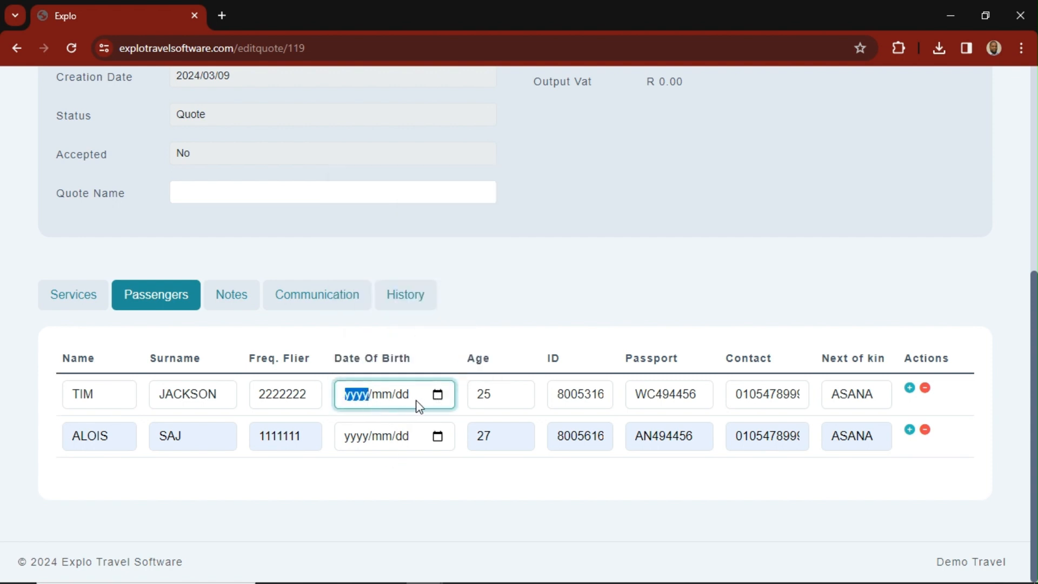
{"action": "type", "text": "1960/mm/dd"}
{"action": "key", "text": "Tab"}
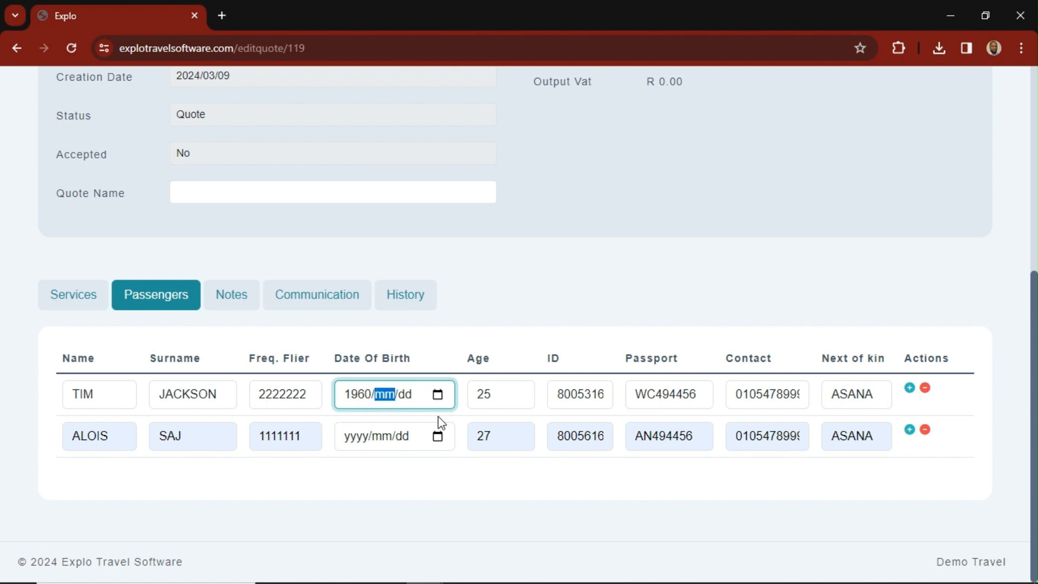
{"action": "type", "text": "05"}
{"action": "key", "text": "Tab"}
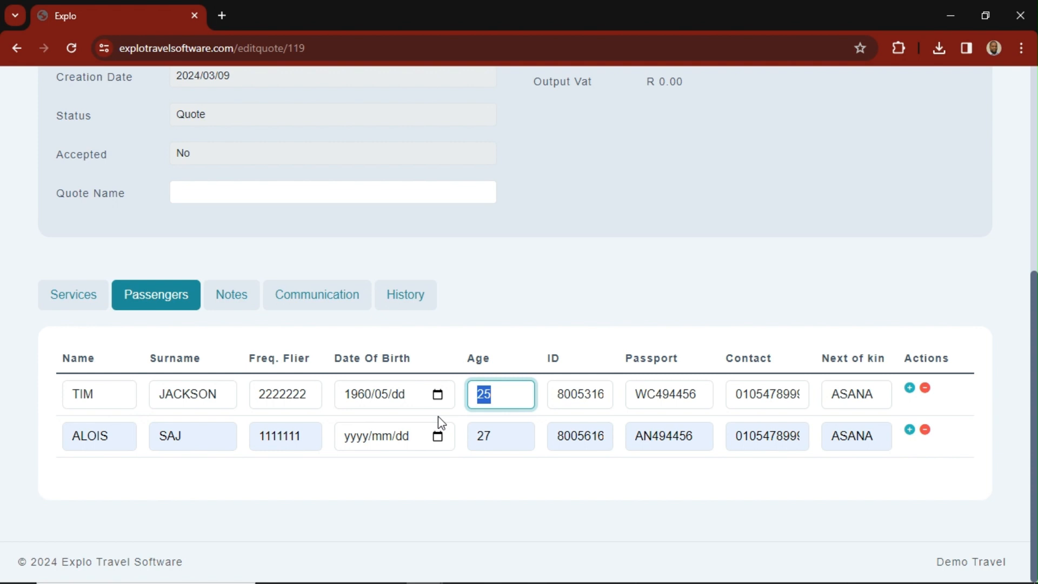
{"action": "left_click", "coordinate": [411, 400]}
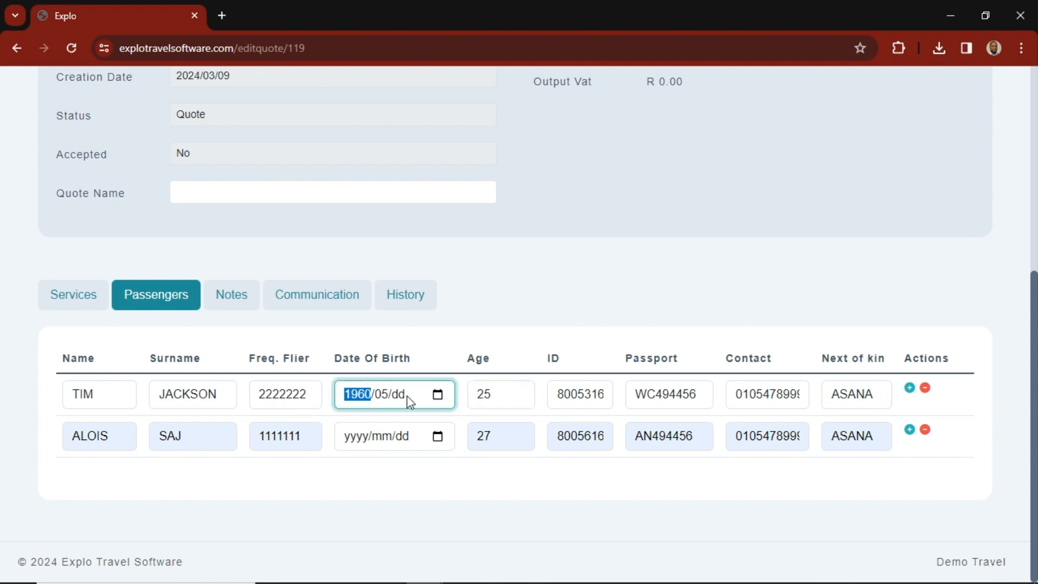
{"action": "left_click", "coordinate": [395, 394]}
- Enter the second passenger's full date of birth
{"action": "left_click", "coordinate": [353, 443]}
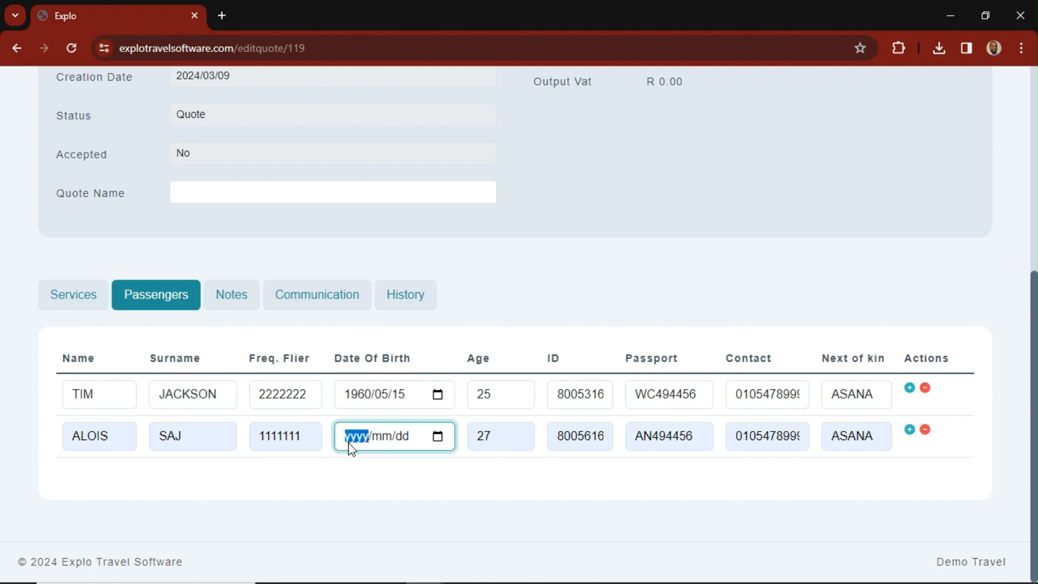
{"action": "type", "text": "1980/02/20"}
{"action": "left_click", "coordinate": [564, 294]}
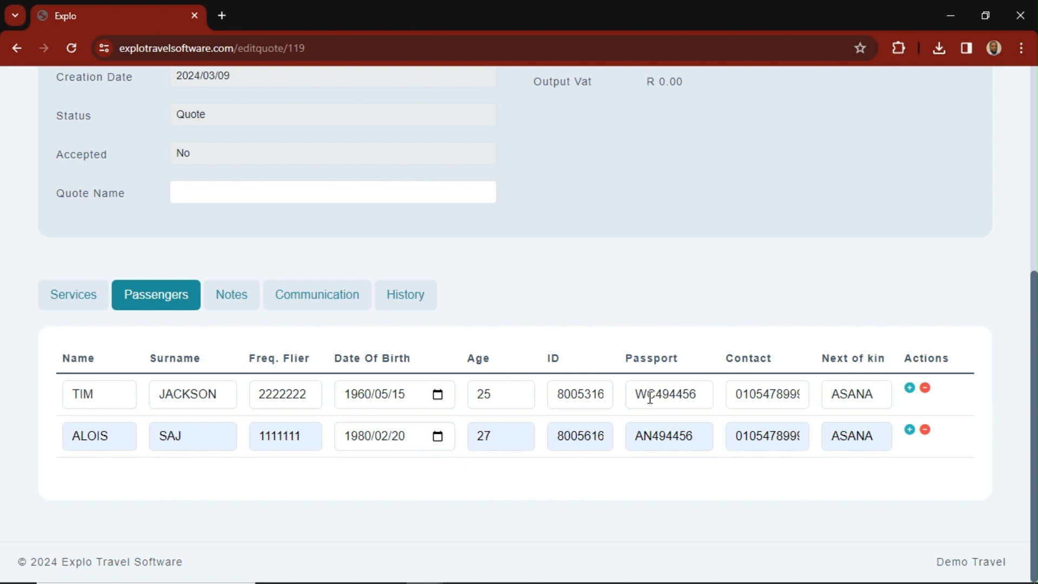
- Add the quote note "AS 2/03/2024 - RQSTED HOTEL AND TRANSFERS"
{"action": "left_click", "coordinate": [246, 301]}
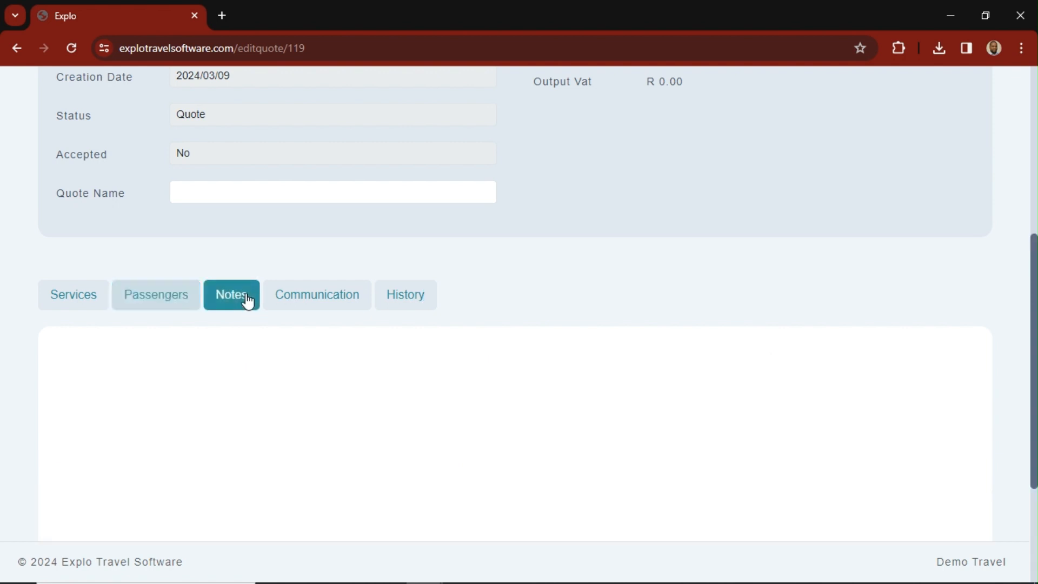
{"action": "left_click", "coordinate": [206, 398]}
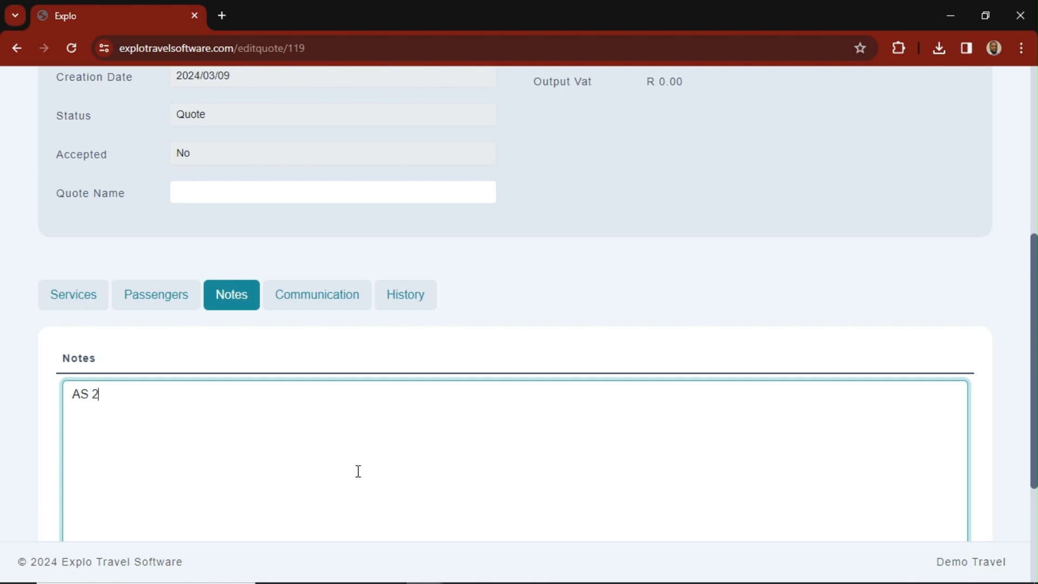
{"action": "type", "text": "AS 2/03"}
{"action": "type", "text": "/2024 - RQSTED "}
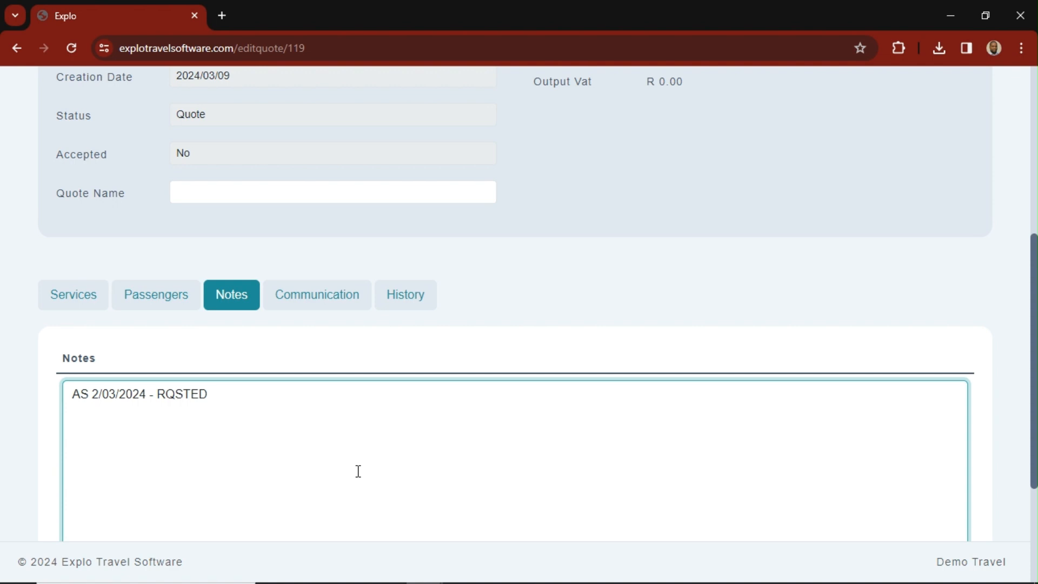
{"action": "type", "text": "HOTEL AND TRANSFERS"}
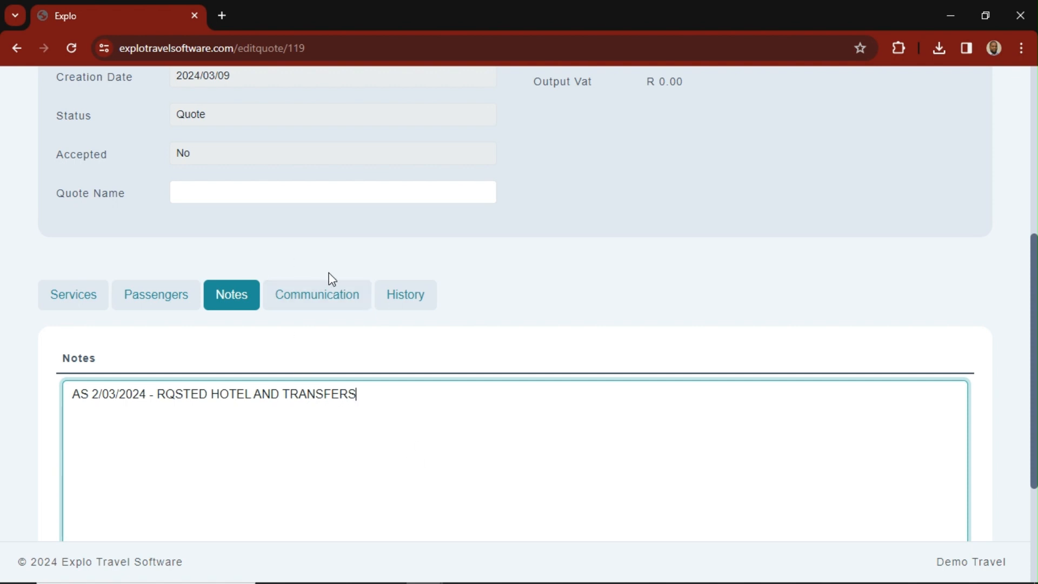
- Review the quote's communication records and its history log of changes
{"action": "left_click", "coordinate": [335, 294]}
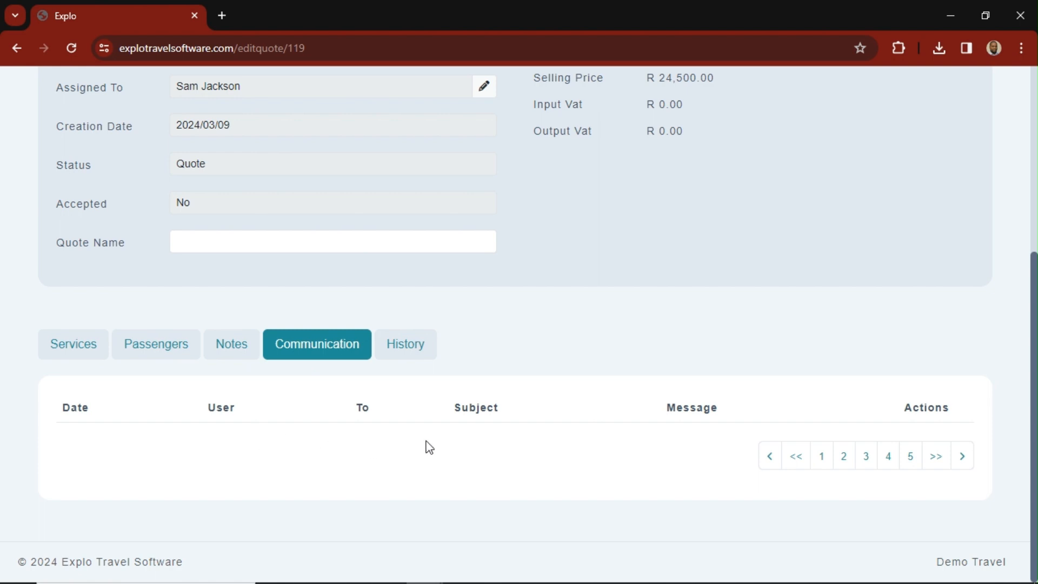
{"action": "left_click", "coordinate": [414, 349]}
{"action": "scroll", "coordinate": [395, 474], "scroll_direction": "down", "scroll_amount": 3}
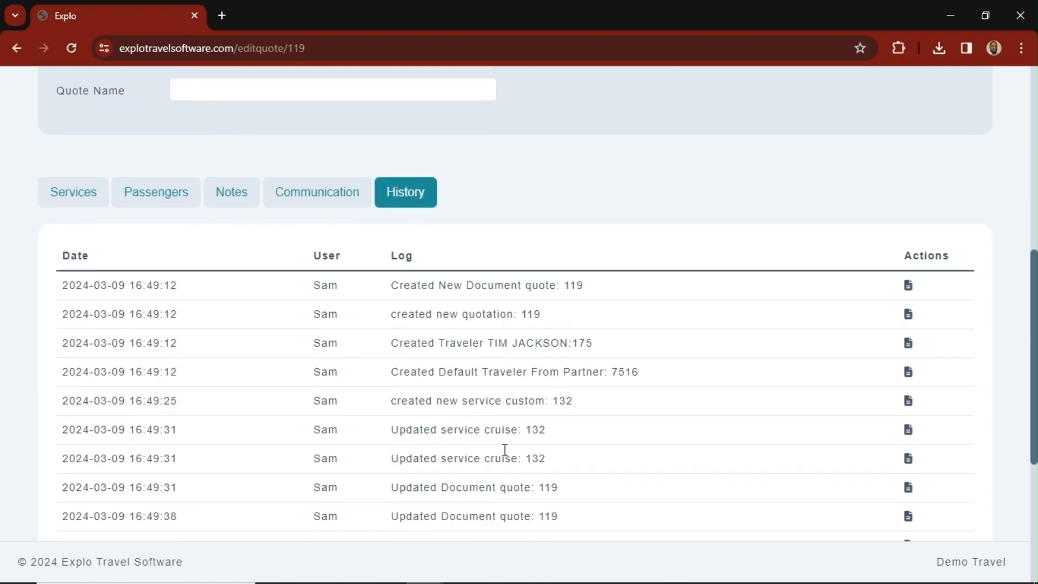
{"action": "scroll", "coordinate": [440, 373], "scroll_direction": "down", "scroll_amount": 3}
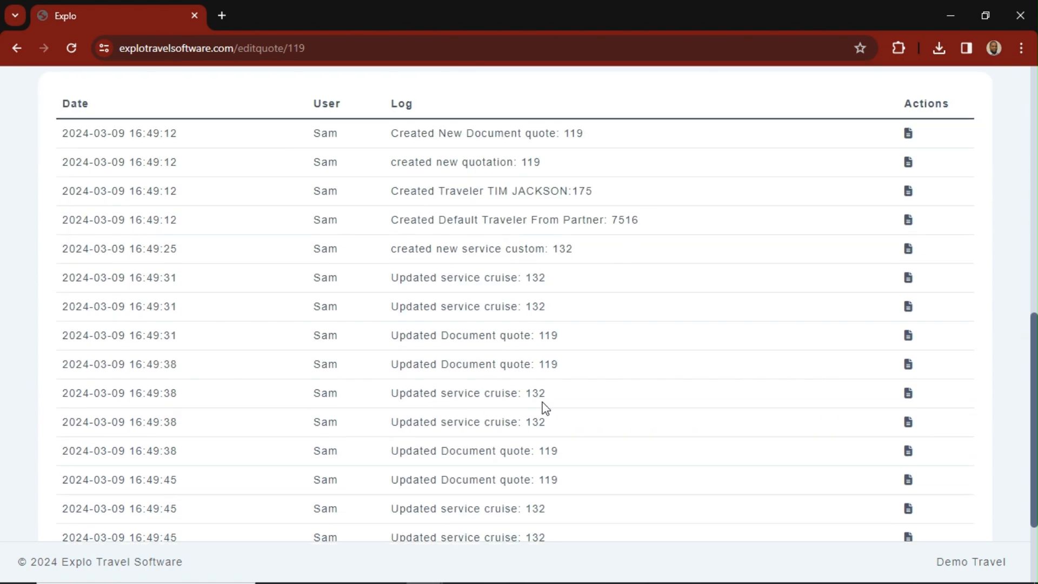
{"action": "scroll", "coordinate": [404, 433], "scroll_direction": "down", "scroll_amount": 2}
{"action": "scroll", "coordinate": [397, 438], "scroll_direction": "up", "scroll_amount": 4}
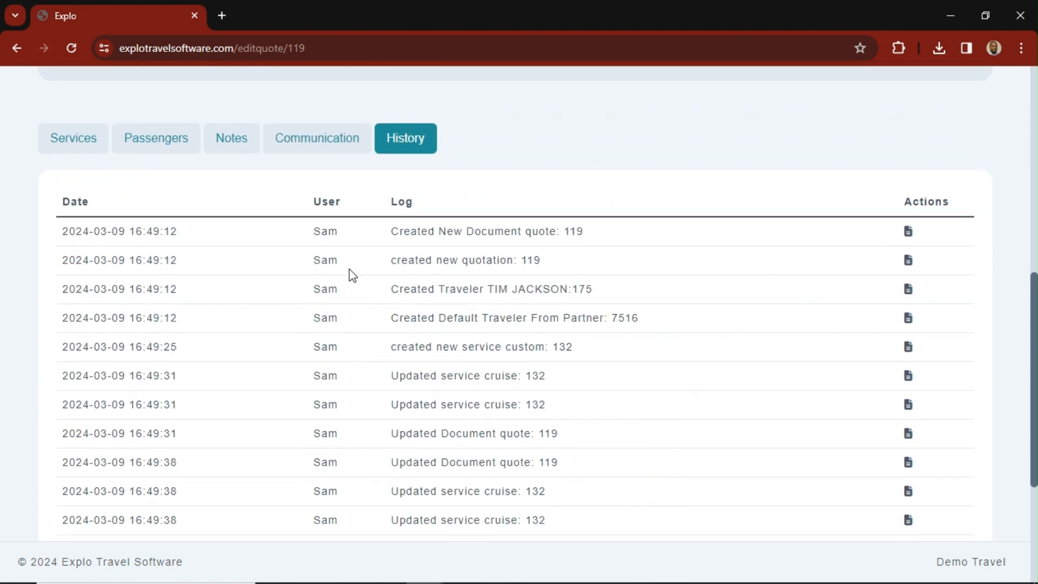
- Review the quote's details and financials along with its communication, notes, passengers and services records
{"action": "scroll", "coordinate": [514, 394], "scroll_direction": "up", "scroll_amount": 9}
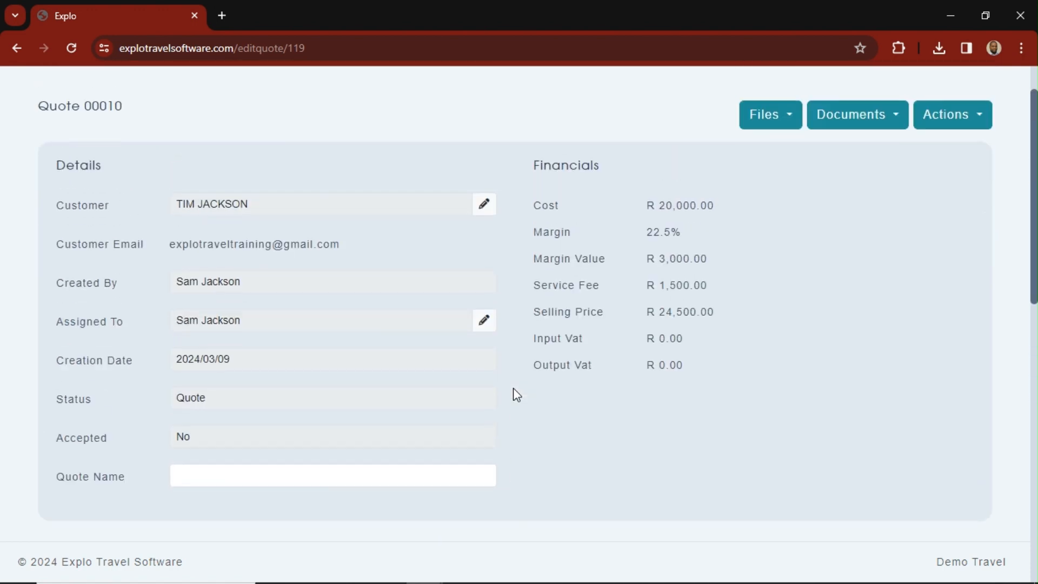
{"action": "scroll", "coordinate": [518, 397], "scroll_direction": "down", "scroll_amount": 1}
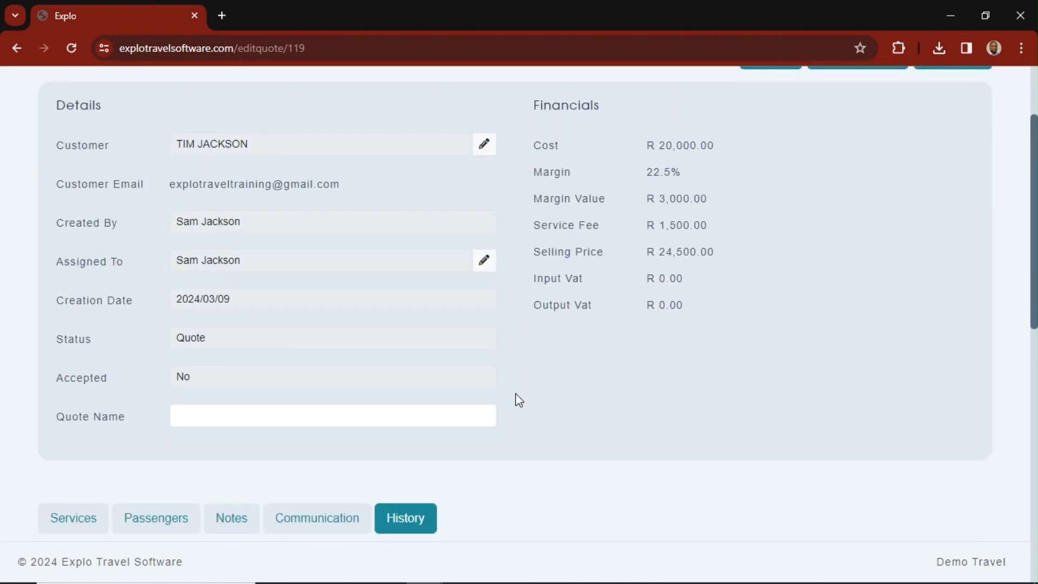
{"action": "scroll", "coordinate": [486, 433], "scroll_direction": "down", "scroll_amount": 1}
{"action": "left_click", "coordinate": [343, 446]}
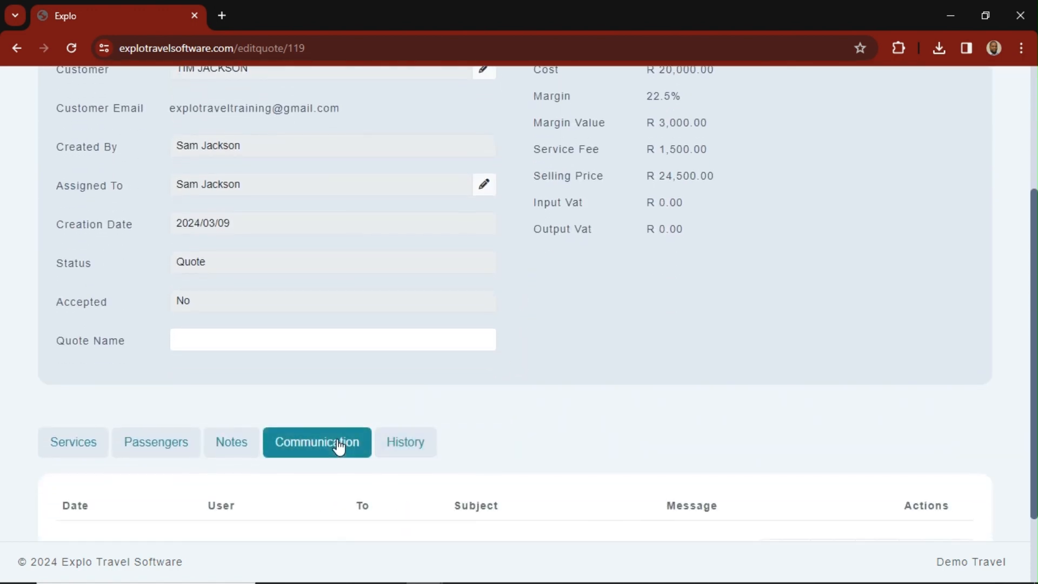
{"action": "left_click", "coordinate": [241, 441]}
{"action": "left_click", "coordinate": [169, 449]}
{"action": "scroll", "coordinate": [167, 448], "scroll_direction": "down", "scroll_amount": 2}
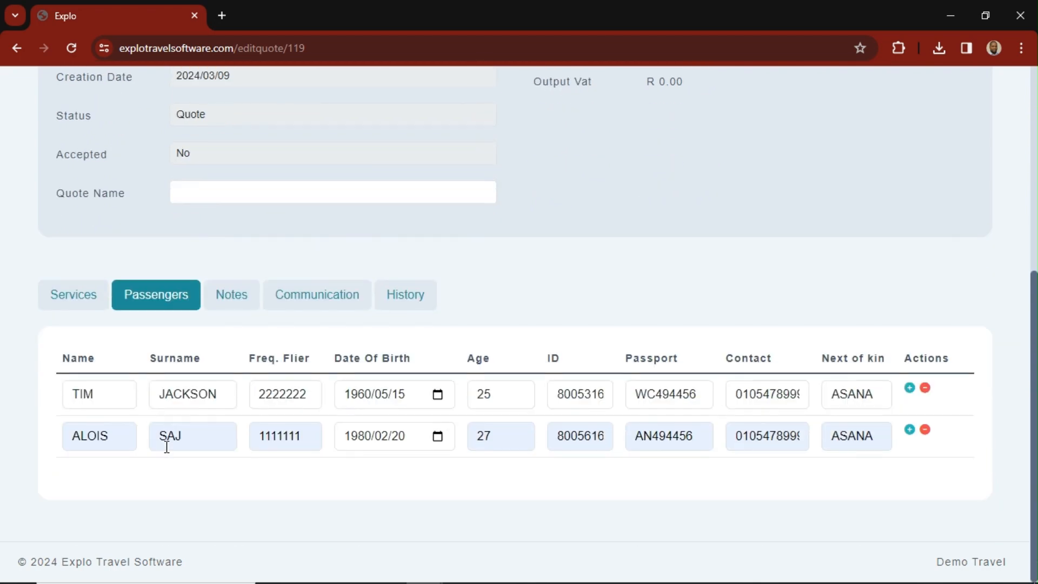
{"action": "left_click", "coordinate": [61, 303]}
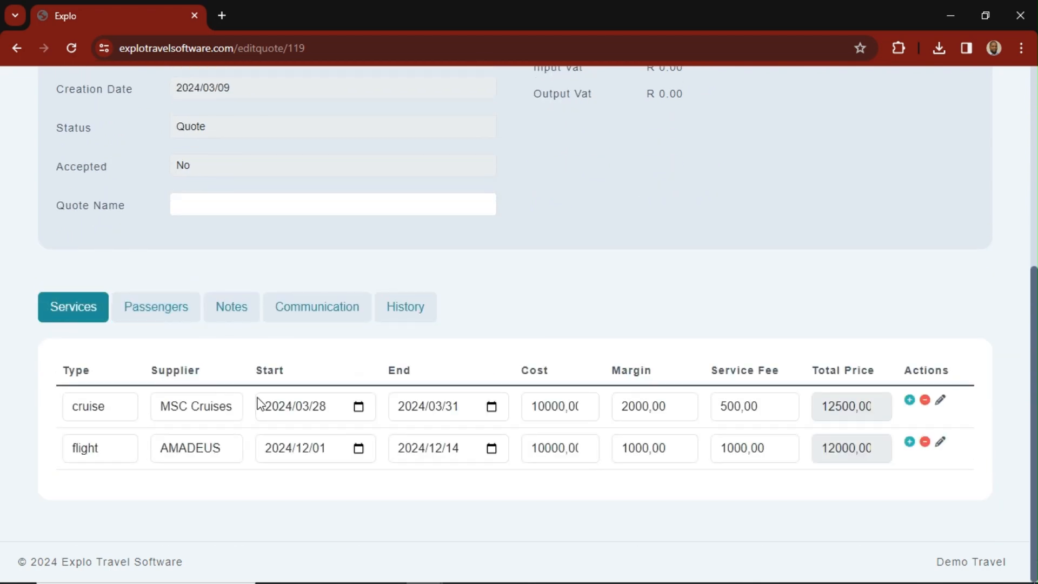
{"action": "scroll", "coordinate": [424, 429], "scroll_direction": "up", "scroll_amount": 3}
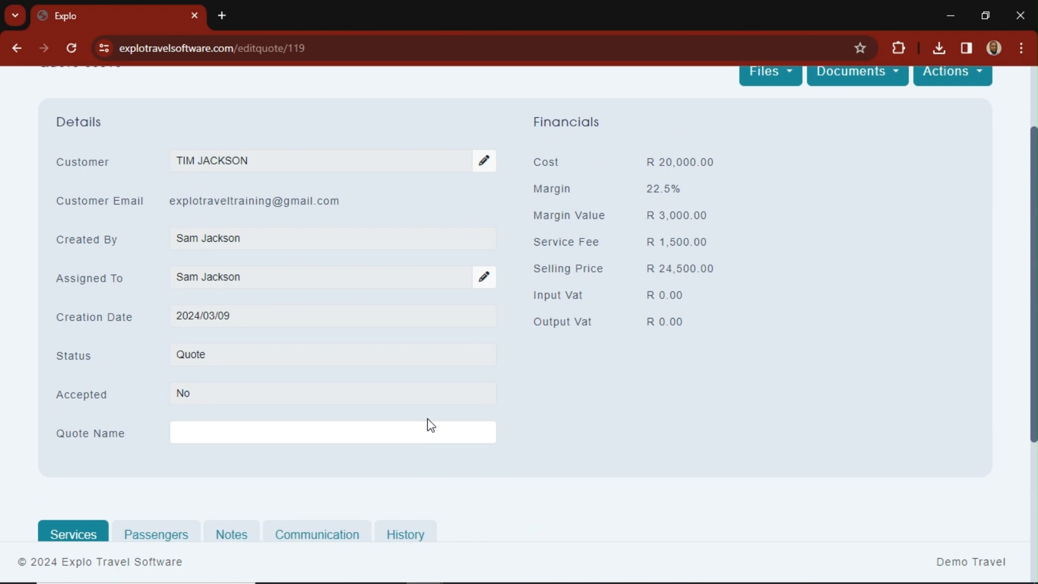
{"action": "scroll", "coordinate": [427, 421], "scroll_direction": "up", "scroll_amount": 2}
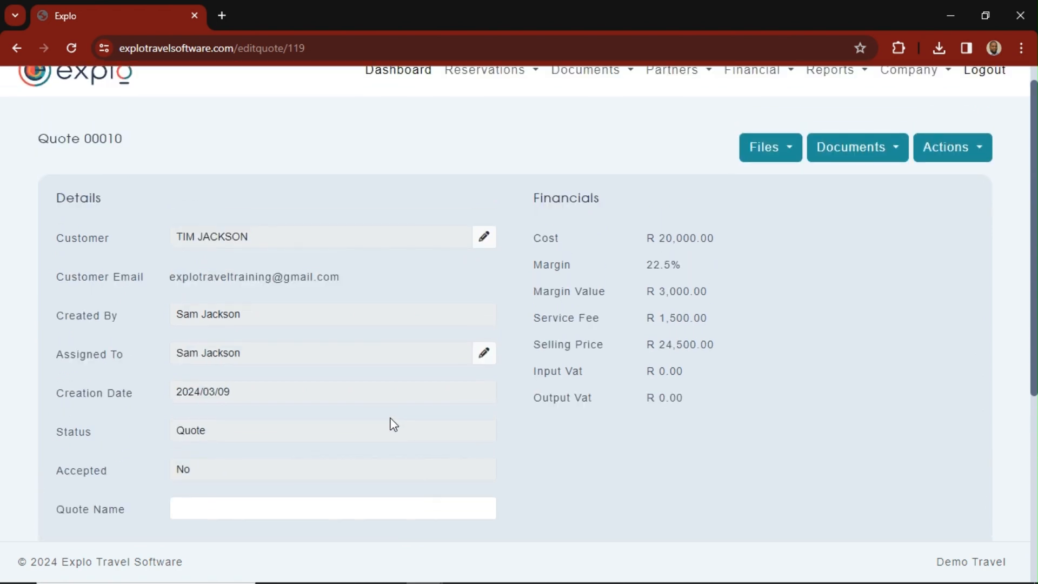
{"action": "left_click", "coordinate": [881, 157]}
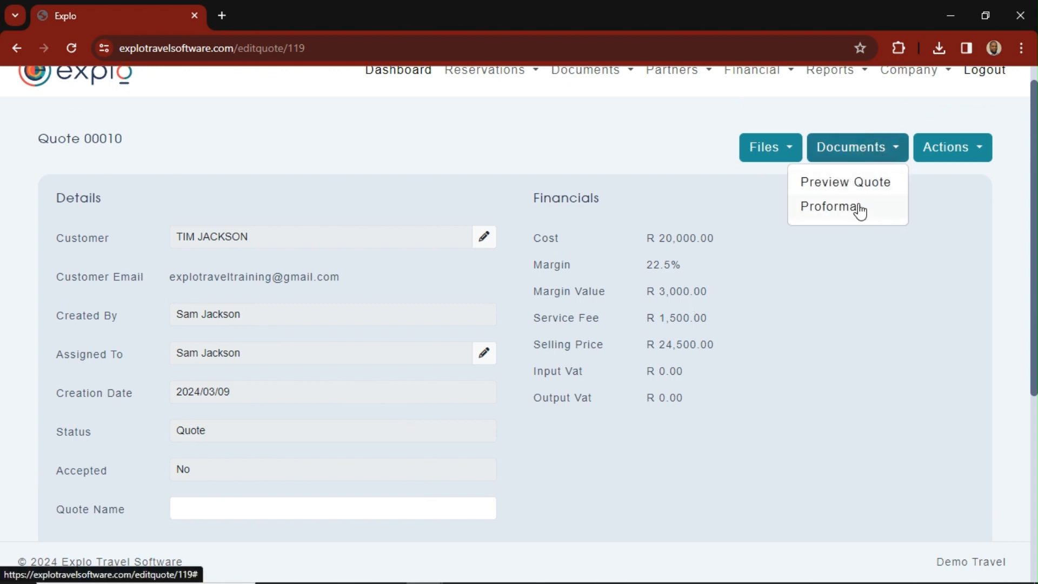
- Export the quote as a template named "2 SLEEPER UNIT WITH FLIGHTS"
{"action": "left_click", "coordinate": [951, 157]}
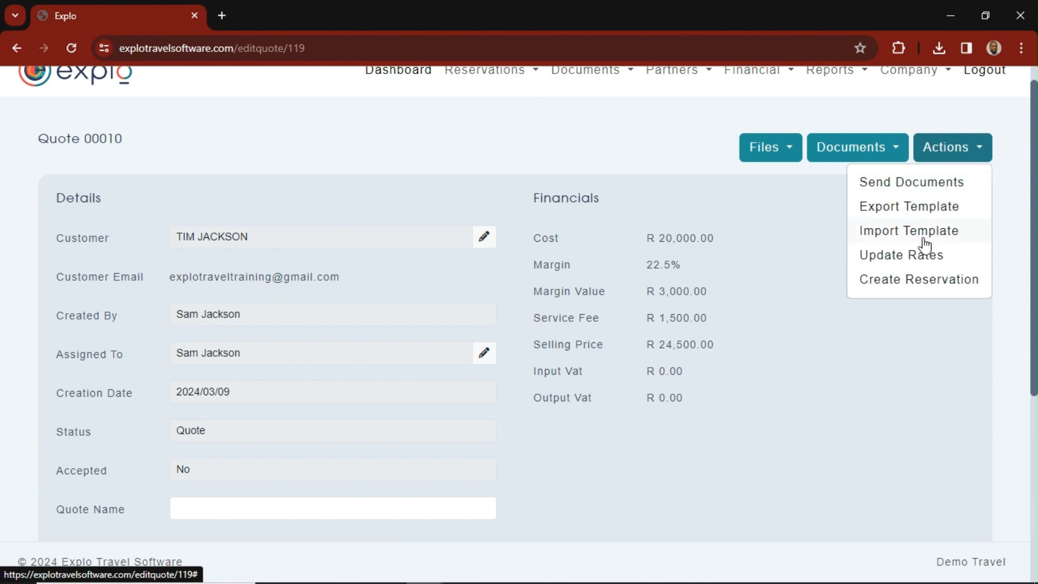
{"action": "left_click", "coordinate": [939, 209]}
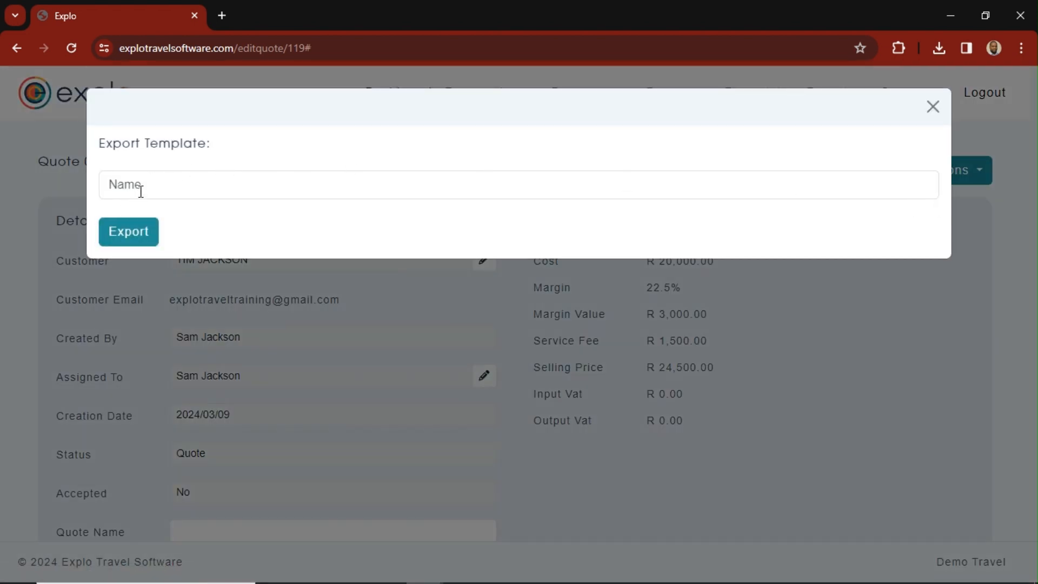
{"action": "left_click", "coordinate": [158, 185]}
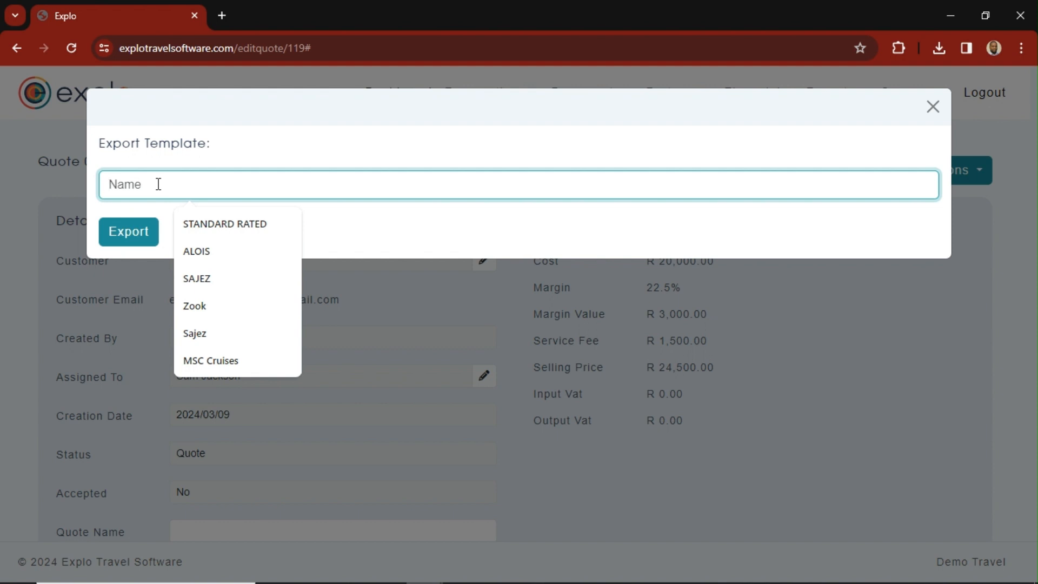
{"action": "type", "text": "2 SLEP"}
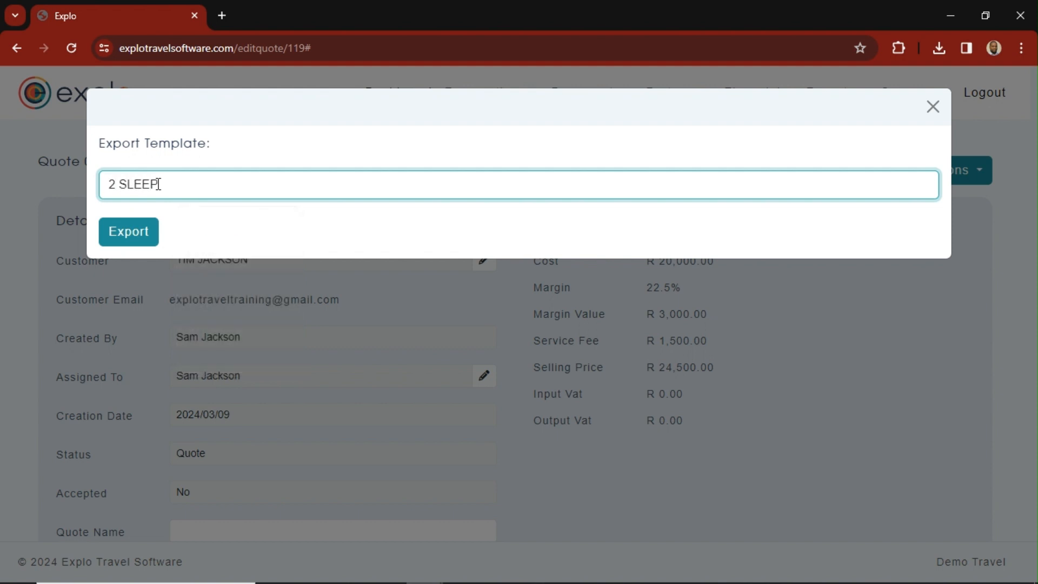
{"action": "type", "text": "PER UNIT WITH"}
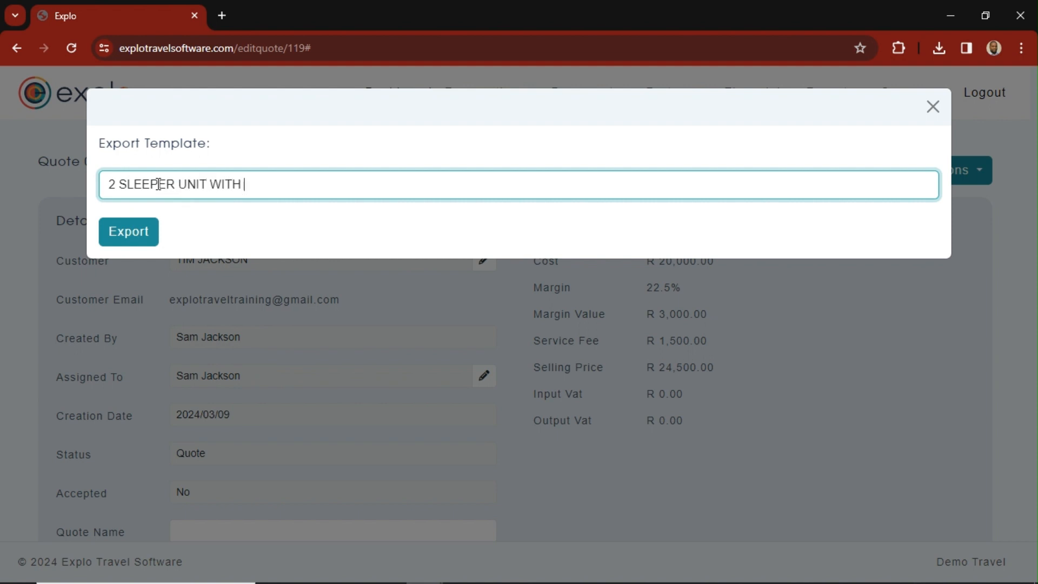
{"action": "type", "text": " FLIGHTS"}
{"action": "left_click", "coordinate": [135, 243]}
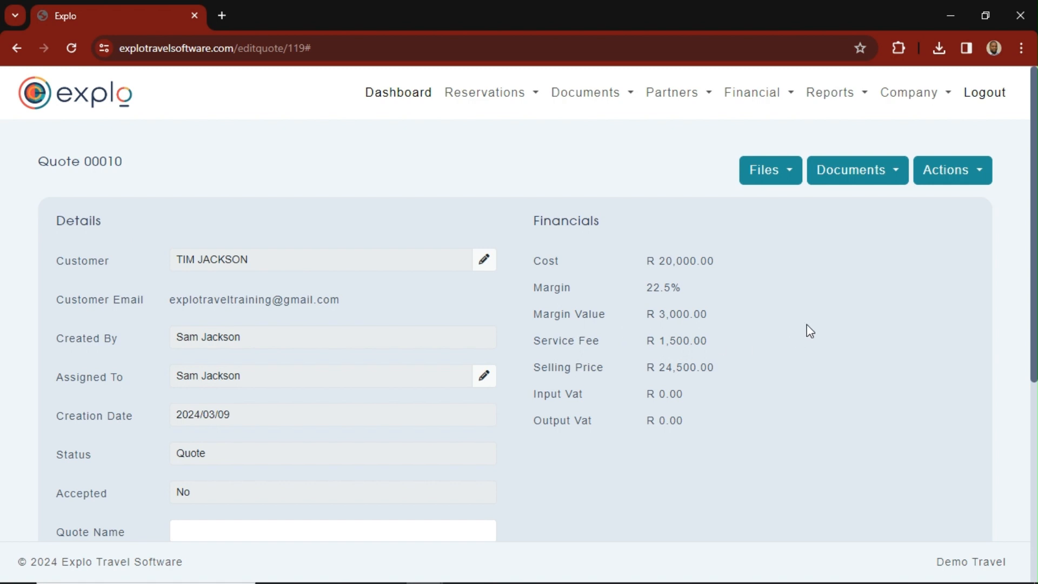
- Preview the quote document and check its agency, customer and passenger details
{"action": "scroll", "coordinate": [806, 331], "scroll_direction": "down", "scroll_amount": 2}
{"action": "scroll", "coordinate": [807, 331], "scroll_direction": "up", "scroll_amount": 2}
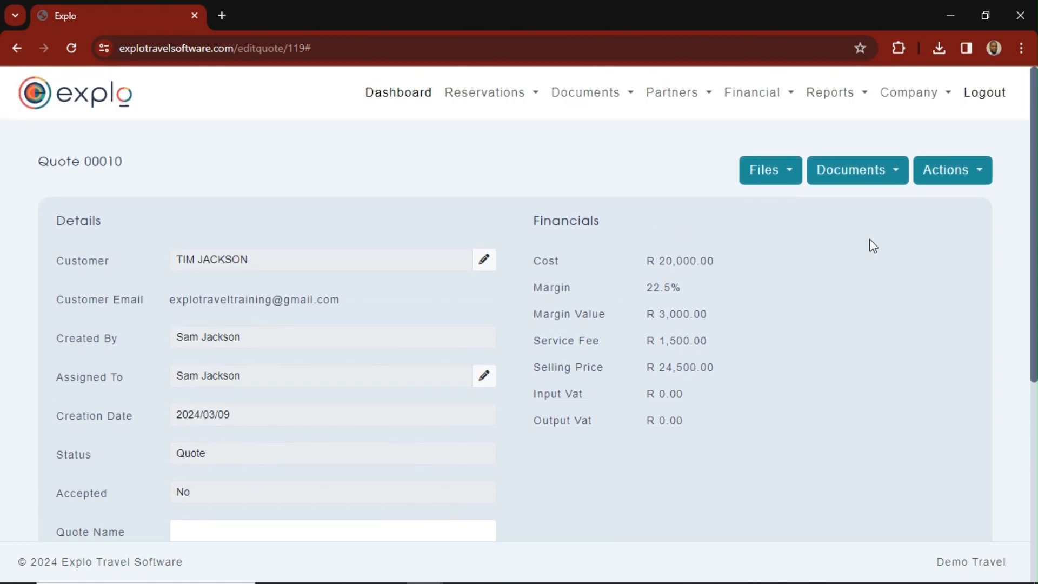
{"action": "left_click", "coordinate": [891, 178]}
{"action": "left_click", "coordinate": [869, 204]}
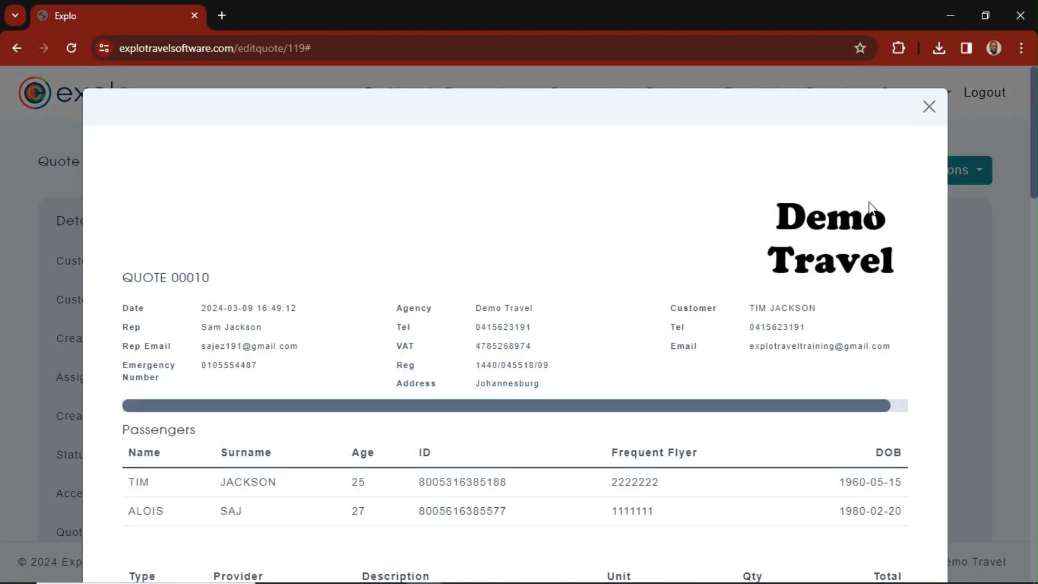
{"action": "scroll", "coordinate": [538, 322], "scroll_direction": "down", "scroll_amount": 10}
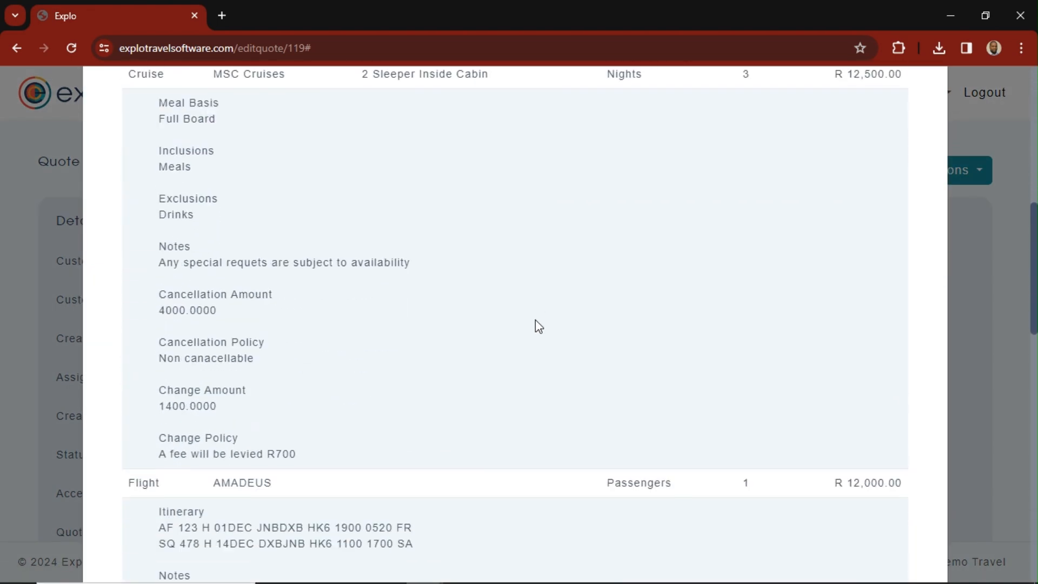
{"action": "scroll", "coordinate": [535, 320], "scroll_direction": "up", "scroll_amount": 1}
{"action": "scroll", "coordinate": [535, 320], "scroll_direction": "up", "scroll_amount": 4}
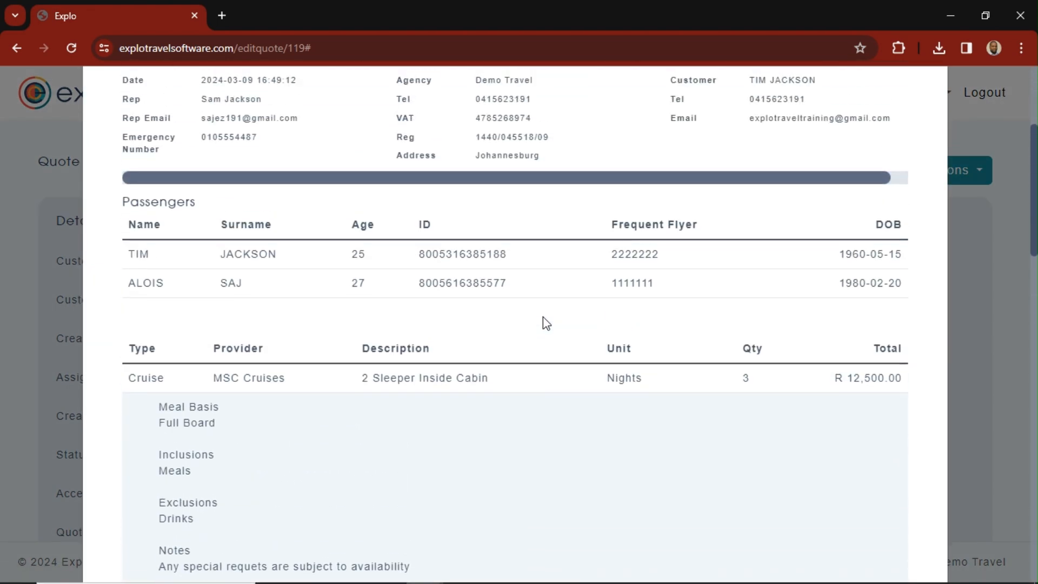
{"action": "scroll", "coordinate": [543, 322], "scroll_direction": "up", "scroll_amount": 1}
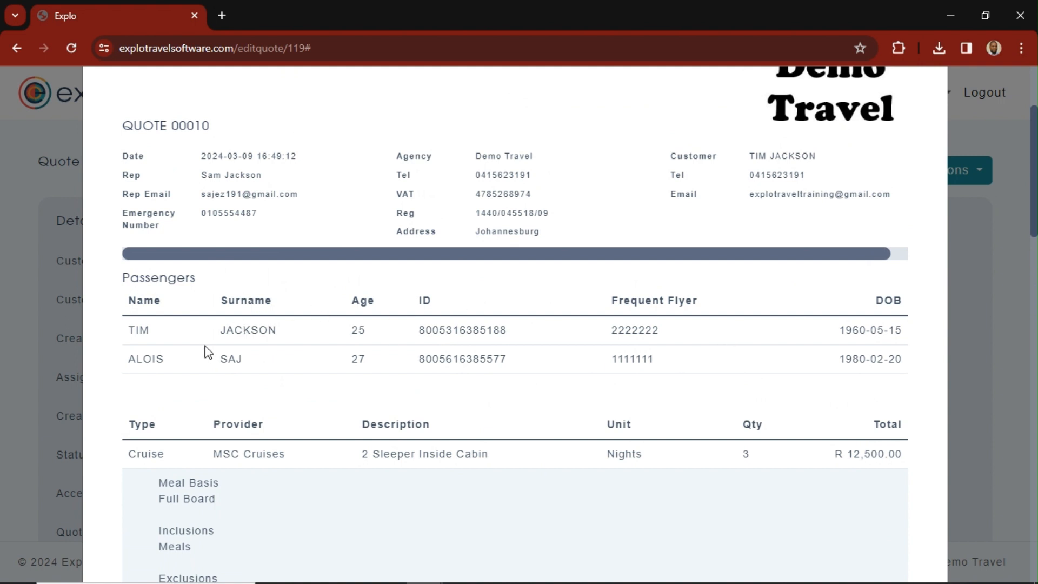
{"action": "scroll", "coordinate": [425, 376], "scroll_direction": "up", "scroll_amount": 1}
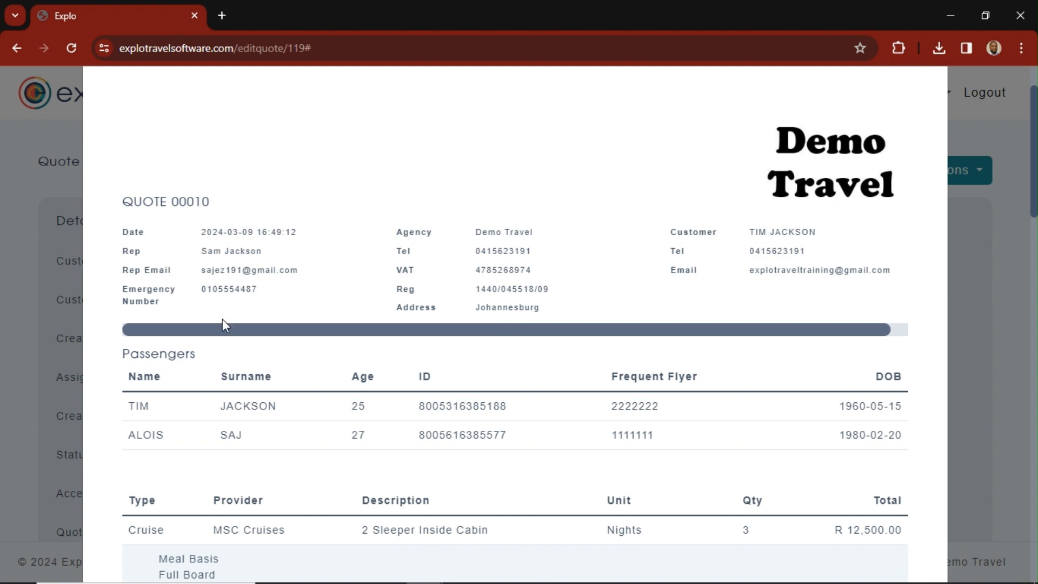
- Read the previewed quote's cruise and flight services, payment details, totals and terms, and close the preview
{"action": "scroll", "coordinate": [226, 324], "scroll_direction": "down", "scroll_amount": 5}
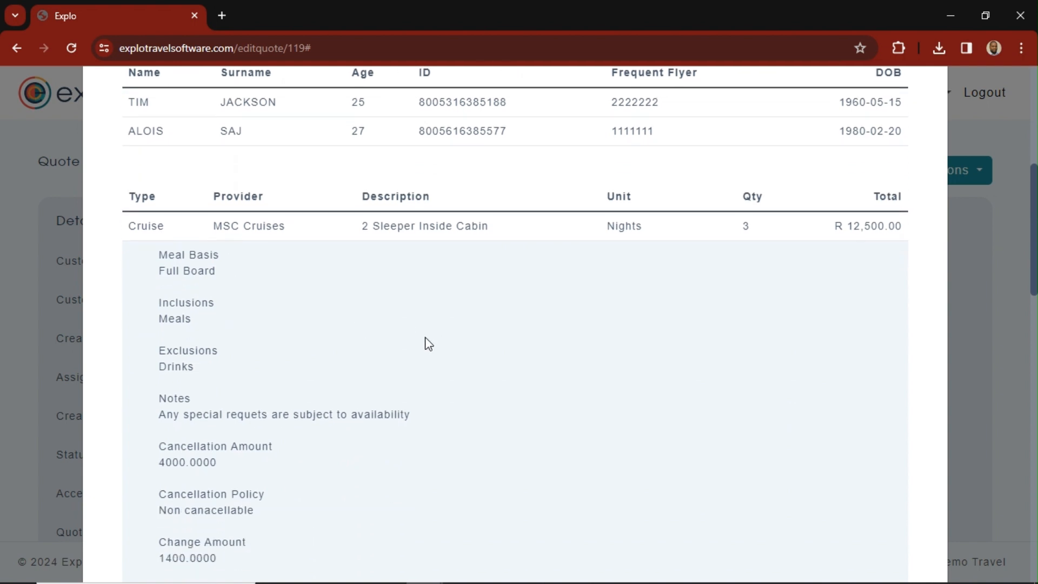
{"action": "scroll", "coordinate": [427, 343], "scroll_direction": "down", "scroll_amount": 1}
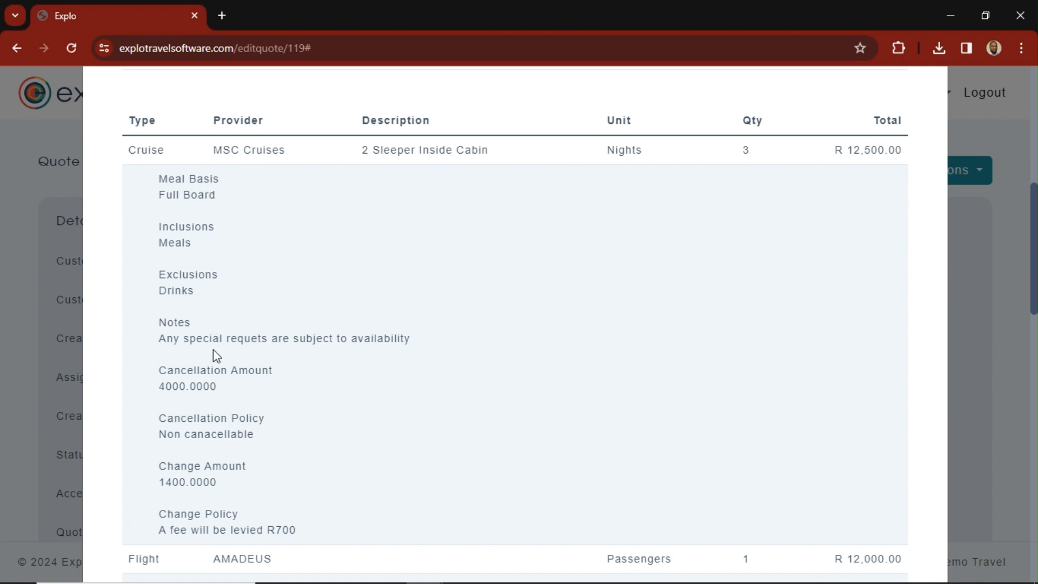
{"action": "scroll", "coordinate": [251, 420], "scroll_direction": "down", "scroll_amount": 1}
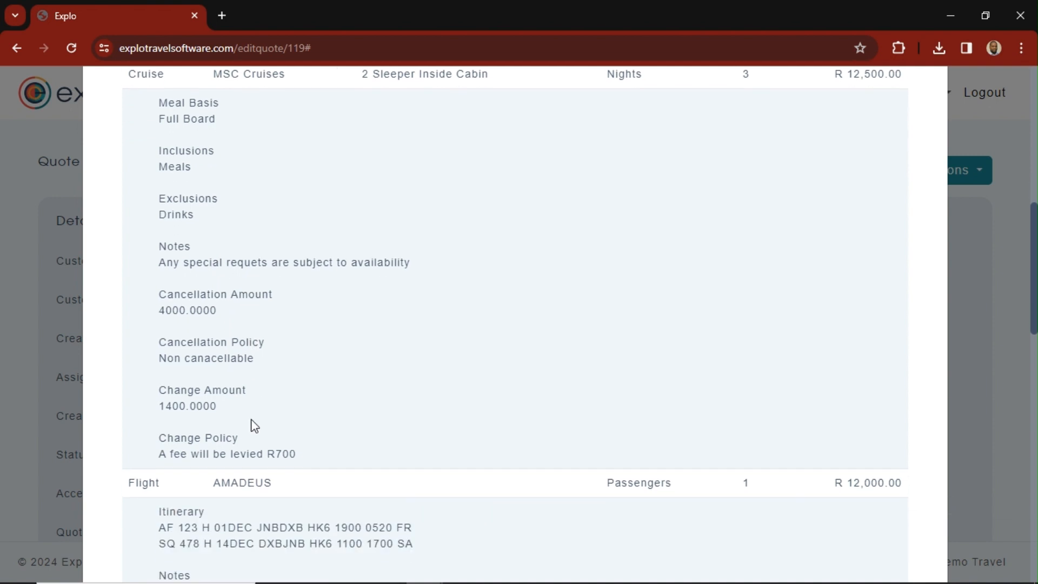
{"action": "scroll", "coordinate": [251, 424], "scroll_direction": "down", "scroll_amount": 3}
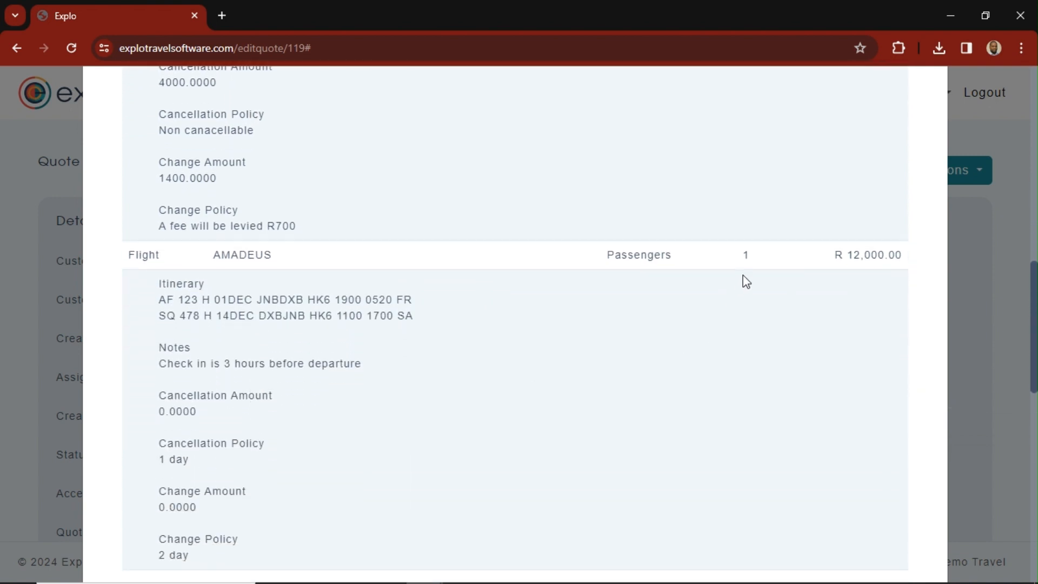
{"action": "scroll", "coordinate": [205, 395], "scroll_direction": "down", "scroll_amount": 1}
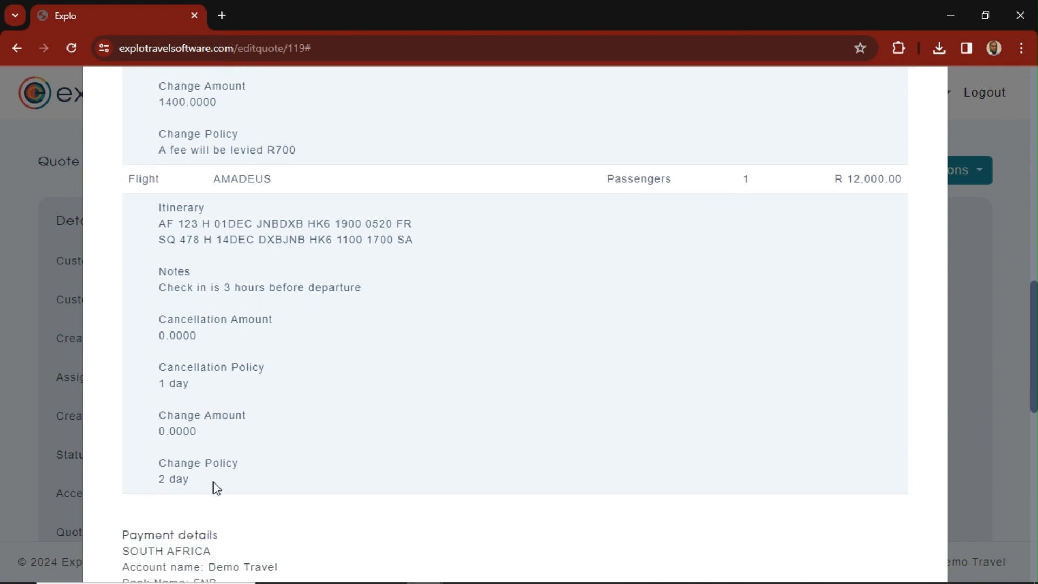
{"action": "scroll", "coordinate": [216, 487], "scroll_direction": "down", "scroll_amount": 3}
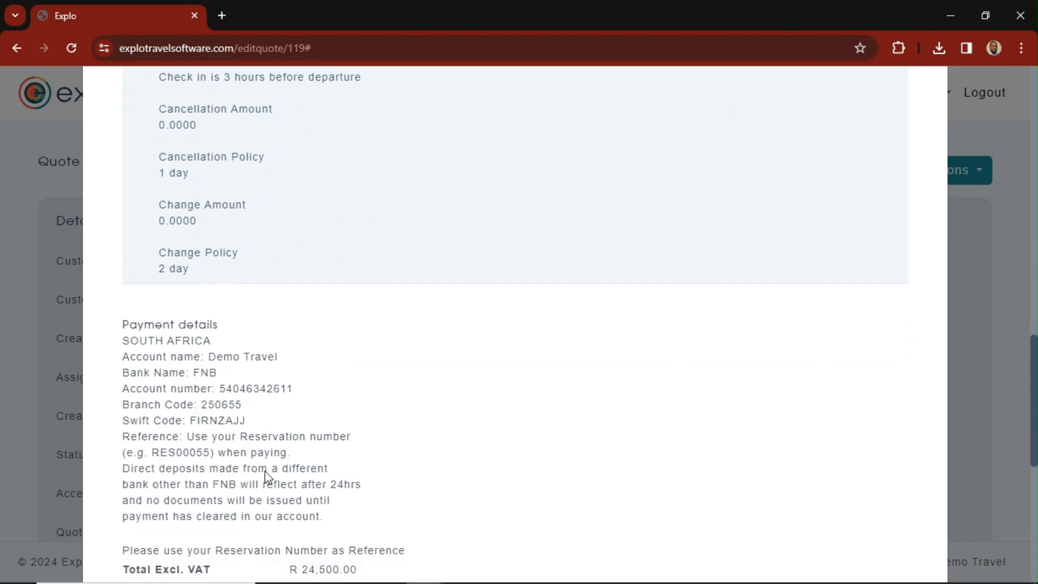
{"action": "scroll", "coordinate": [269, 475], "scroll_direction": "down", "scroll_amount": 1}
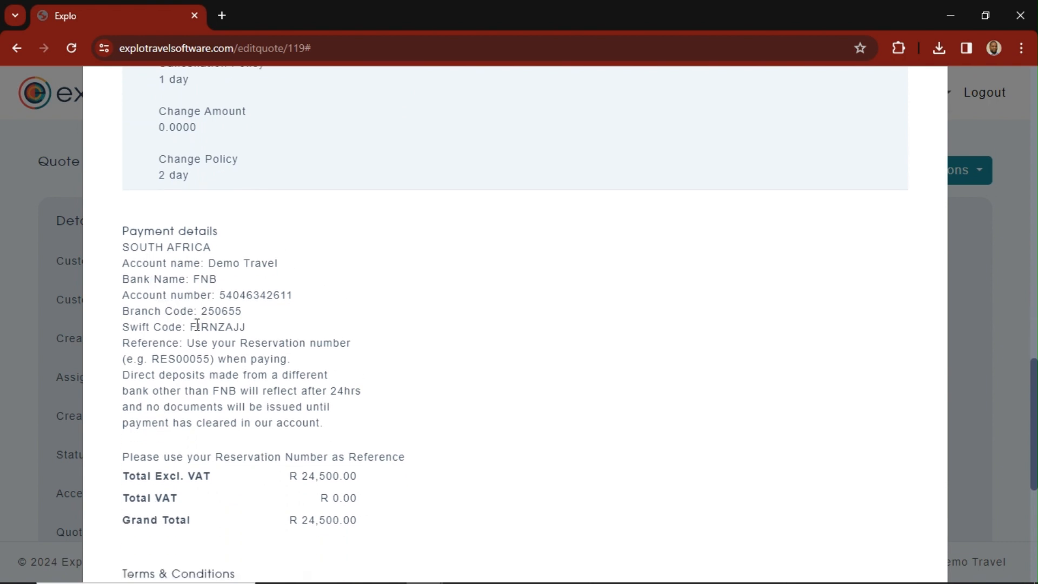
{"action": "scroll", "coordinate": [264, 374], "scroll_direction": "down", "scroll_amount": 4}
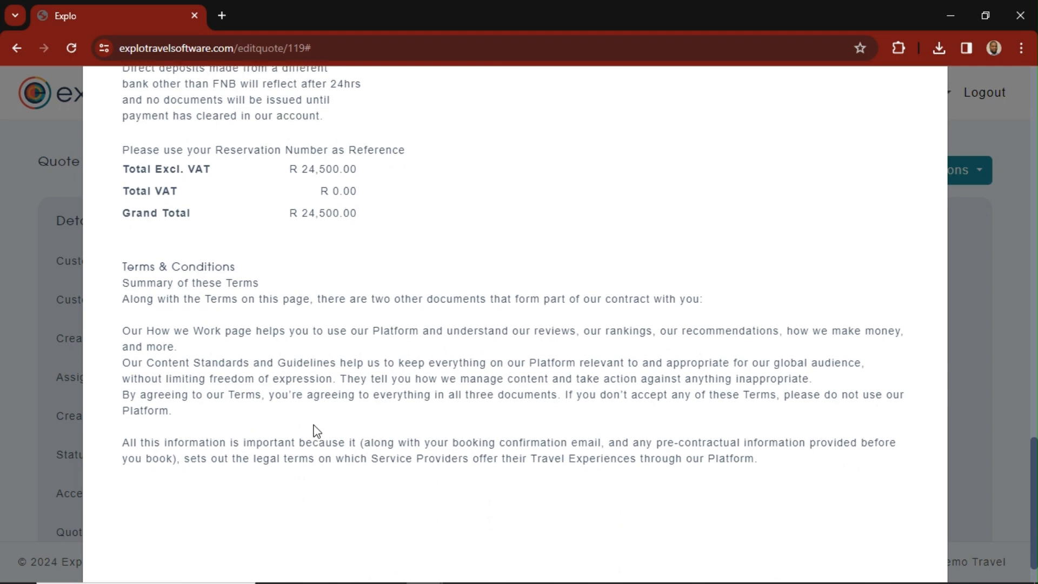
{"action": "scroll", "coordinate": [315, 429], "scroll_direction": "down", "scroll_amount": 1}
{"action": "scroll", "coordinate": [316, 406], "scroll_direction": "up", "scroll_amount": 20}
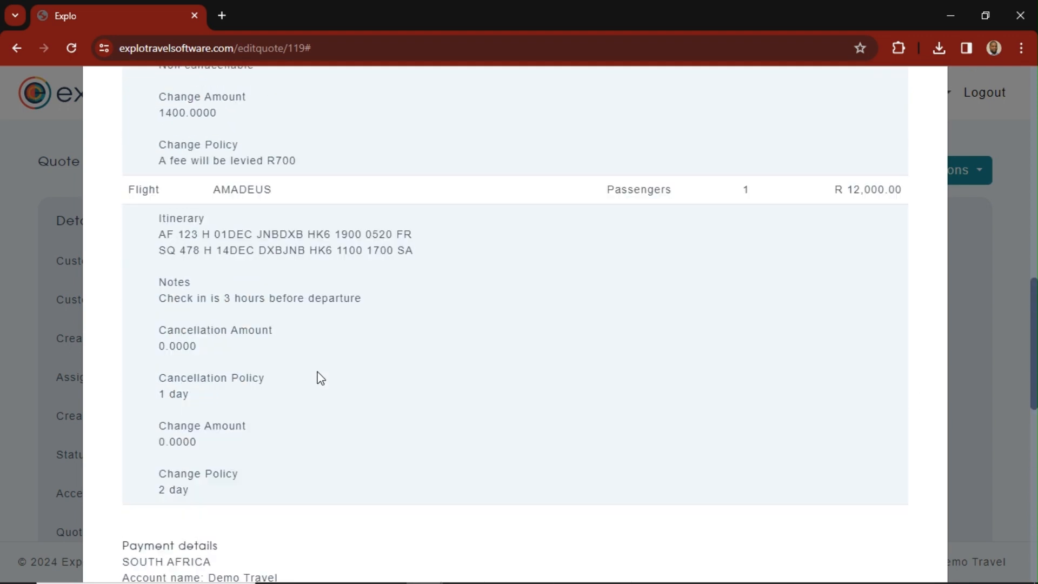
{"action": "scroll", "coordinate": [495, 297], "scroll_direction": "up", "scroll_amount": 1}
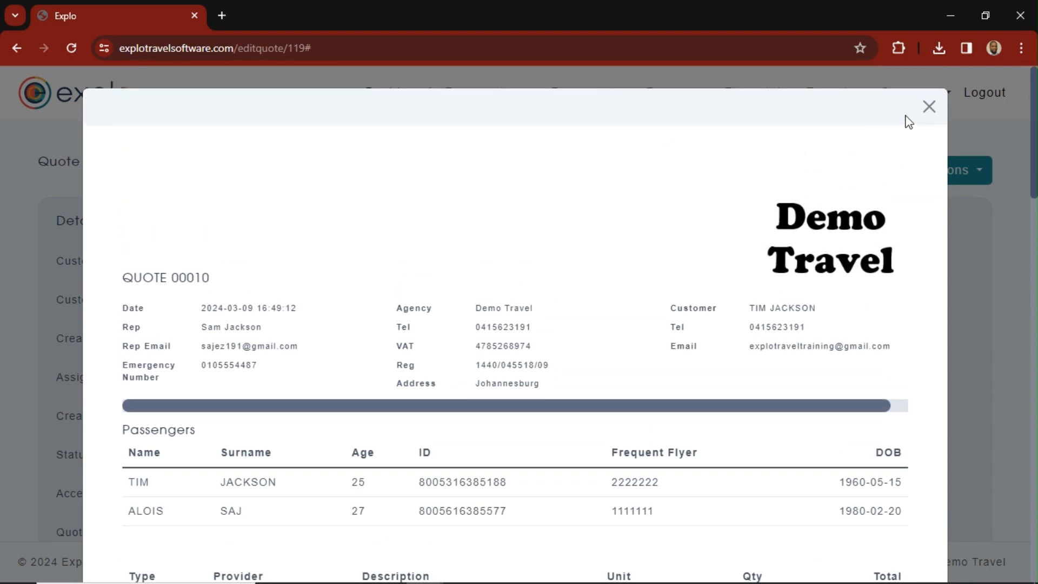
{"action": "left_click", "coordinate": [929, 109]}
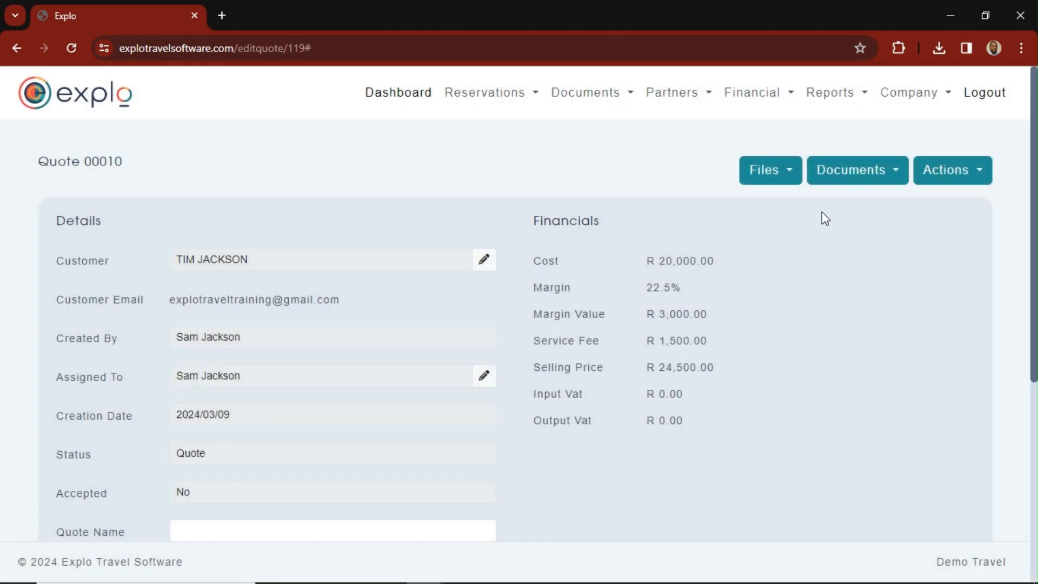
- View the quote's proforma invoice from header to services and close it
{"action": "left_click", "coordinate": [887, 171]}
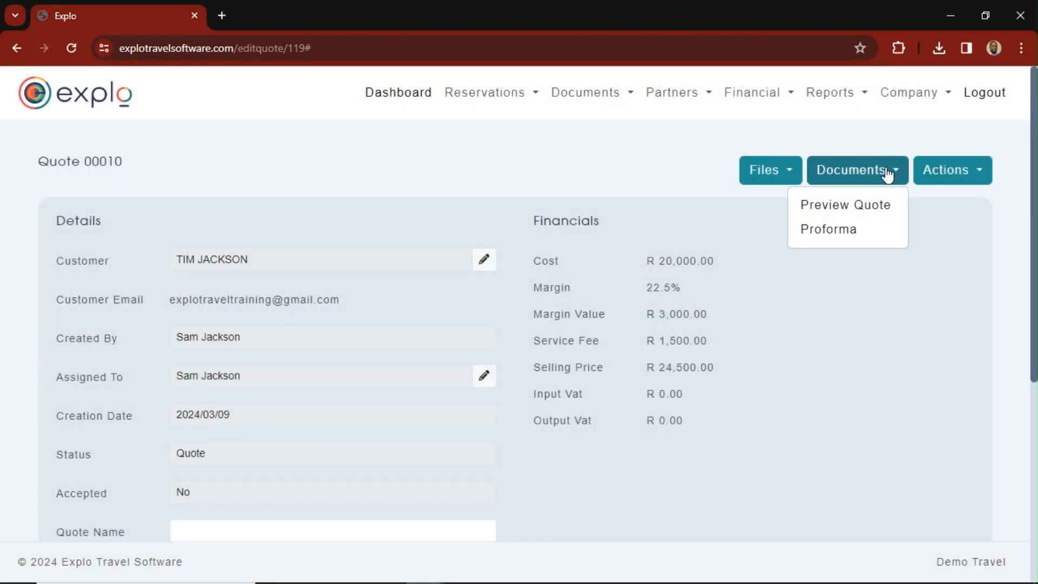
{"action": "left_click", "coordinate": [841, 232]}
{"action": "scroll", "coordinate": [441, 330], "scroll_direction": "down", "scroll_amount": 3}
{"action": "scroll", "coordinate": [439, 327], "scroll_direction": "down", "scroll_amount": 20}
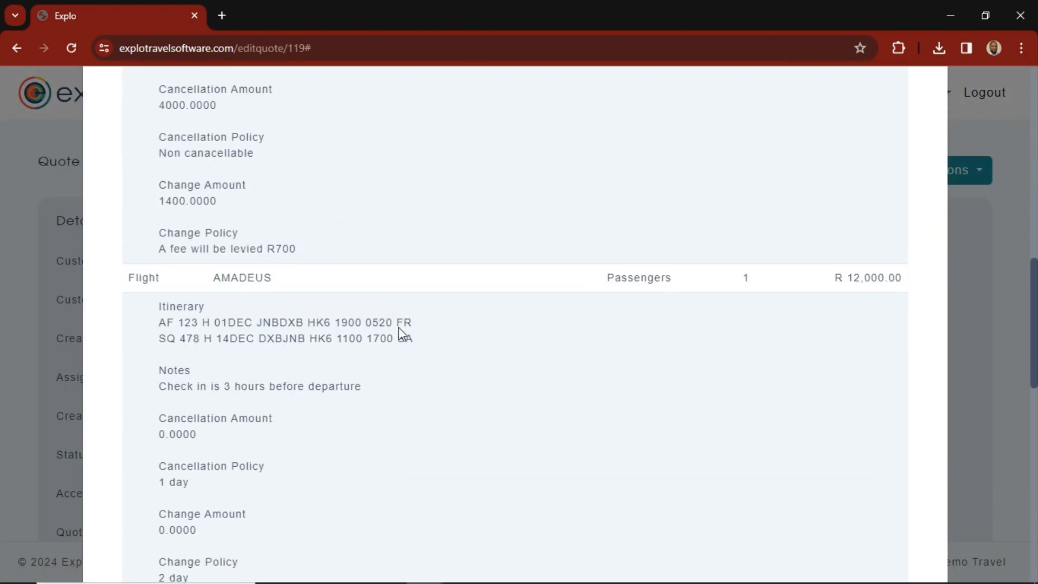
{"action": "scroll", "coordinate": [400, 325], "scroll_direction": "up", "scroll_amount": 8}
{"action": "scroll", "coordinate": [400, 317], "scroll_direction": "up", "scroll_amount": 15}
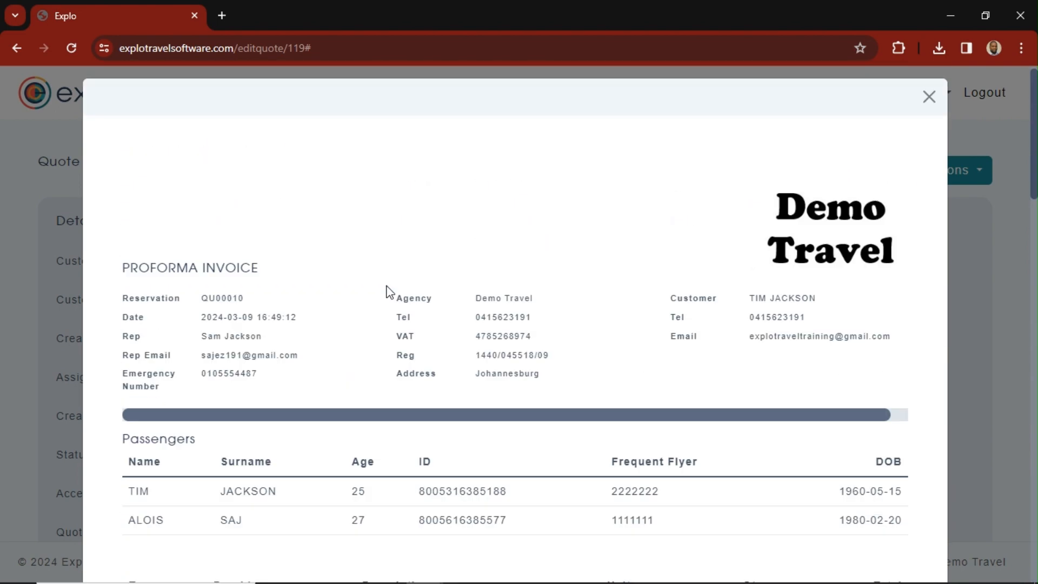
{"action": "left_click", "coordinate": [928, 107]}
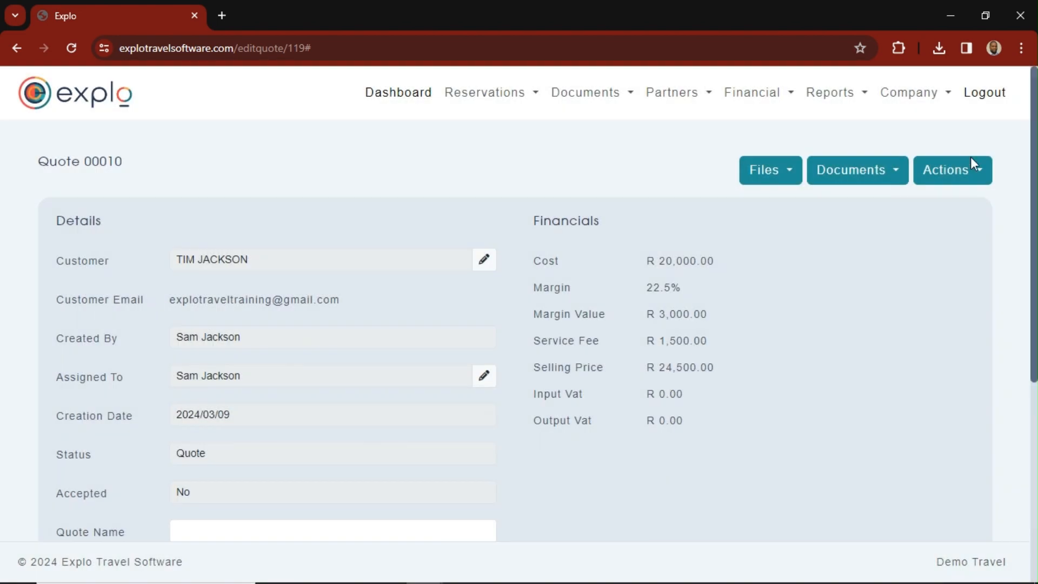
- Email the customer the quotation and proforma links with the default subject and message, and close the email form
{"action": "left_click", "coordinate": [945, 172]}
{"action": "left_click", "coordinate": [943, 206]}
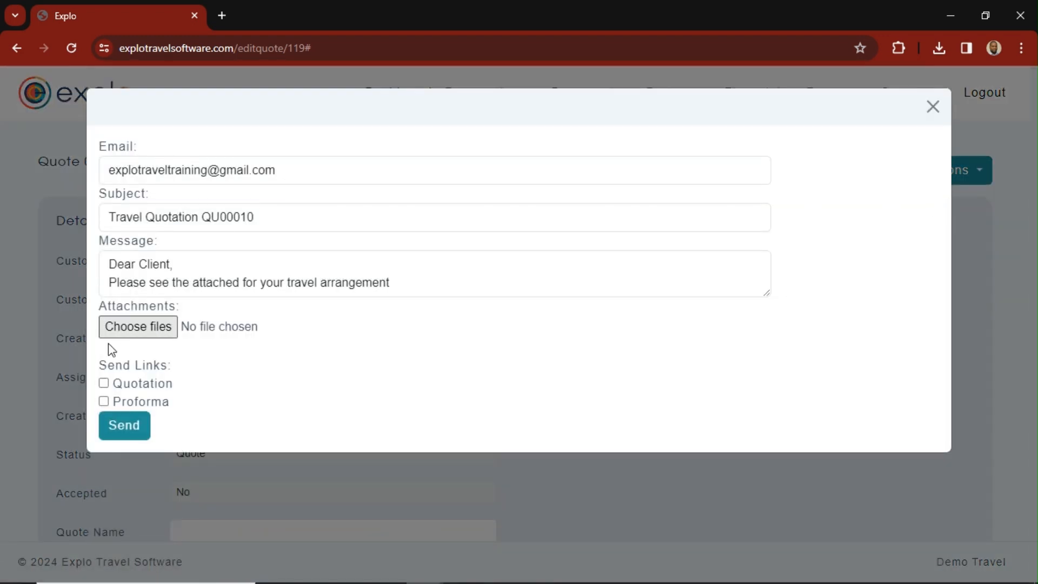
{"action": "left_click", "coordinate": [103, 383]}
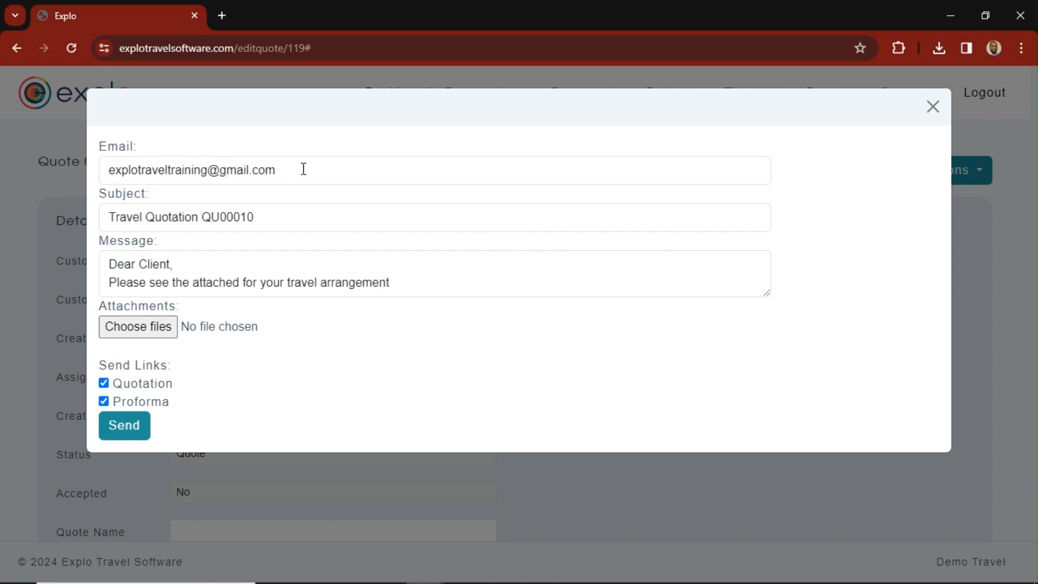
{"action": "left_click", "coordinate": [129, 428]}
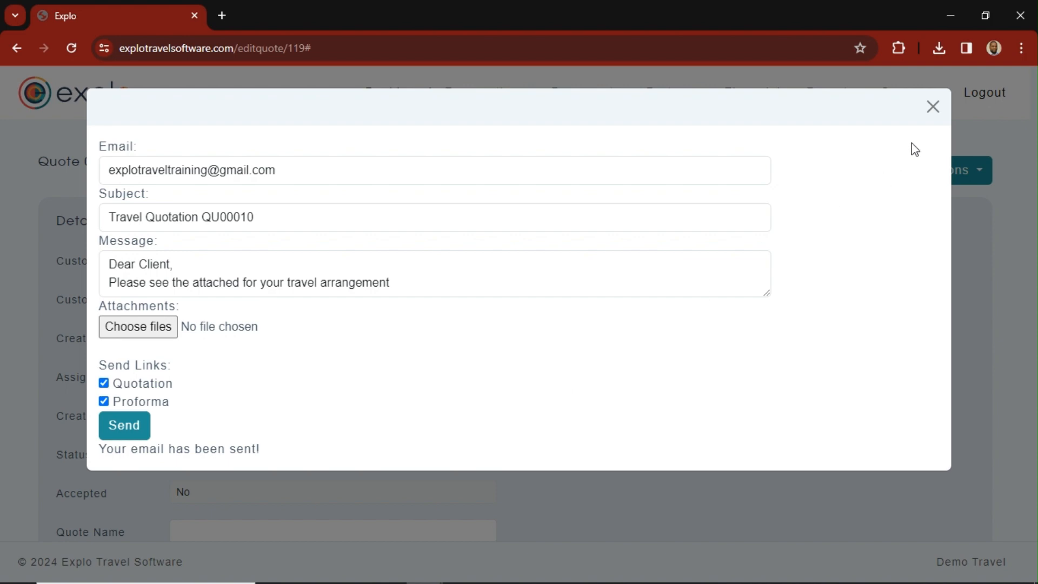
{"action": "left_click", "coordinate": [934, 108]}
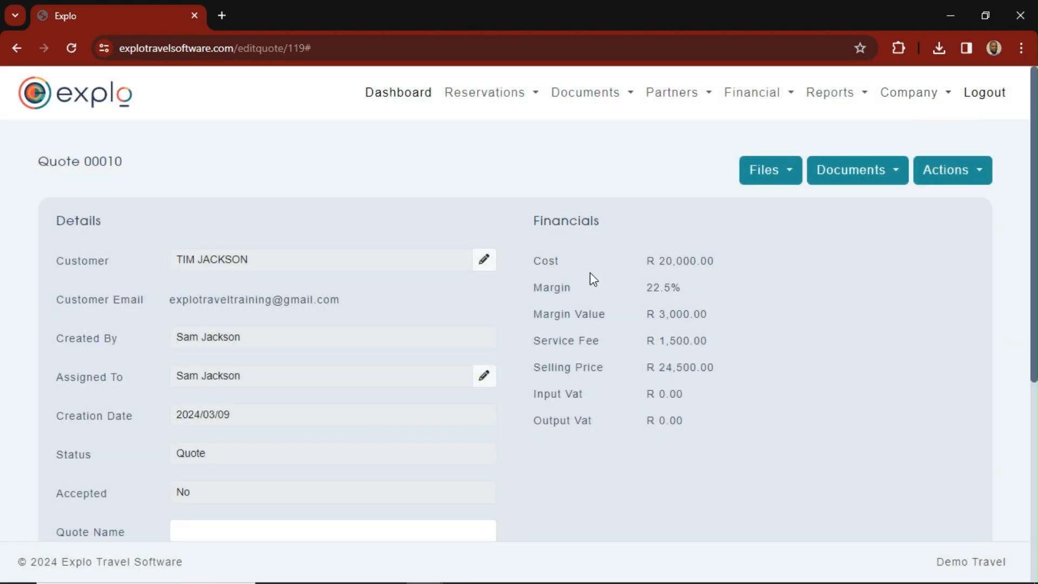
- Look at the quote's stored files and upload options, and close the file manager
{"action": "scroll", "coordinate": [591, 278], "scroll_direction": "down", "scroll_amount": 3}
{"action": "scroll", "coordinate": [569, 308], "scroll_direction": "up", "scroll_amount": 3}
{"action": "left_click", "coordinate": [770, 176]}
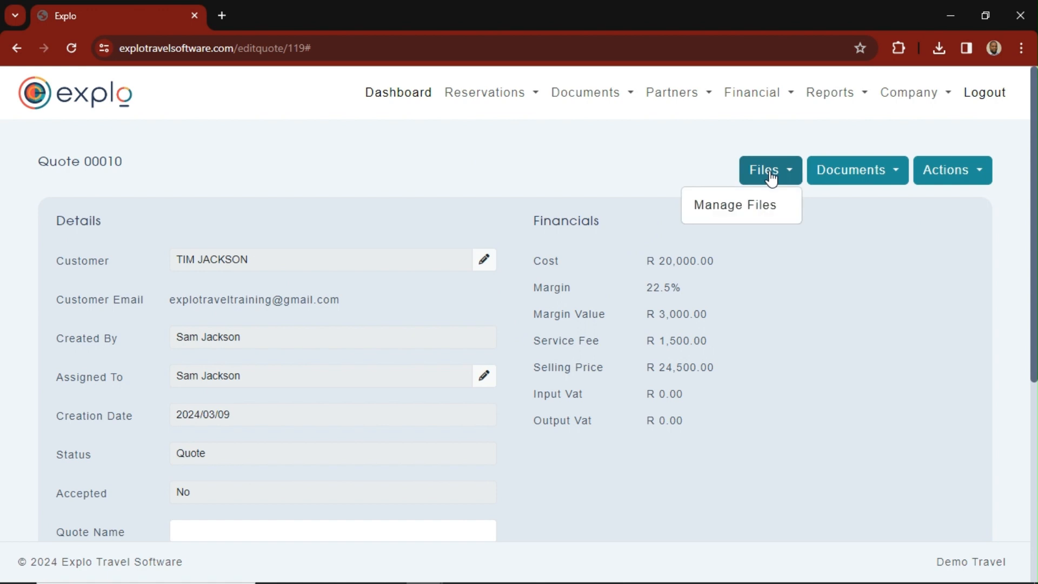
{"action": "left_click", "coordinate": [735, 204]}
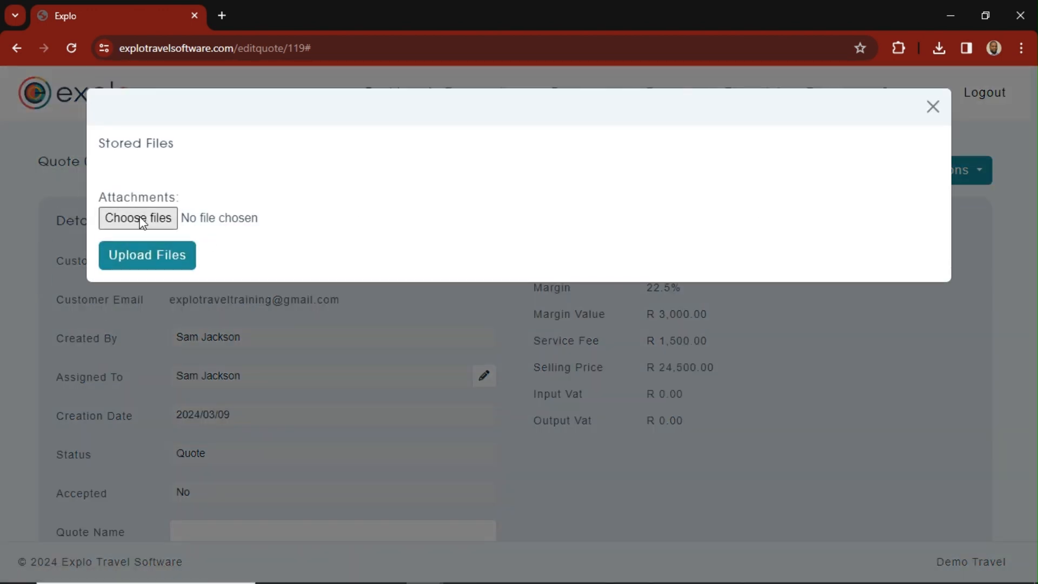
{"action": "left_click", "coordinate": [930, 112]}
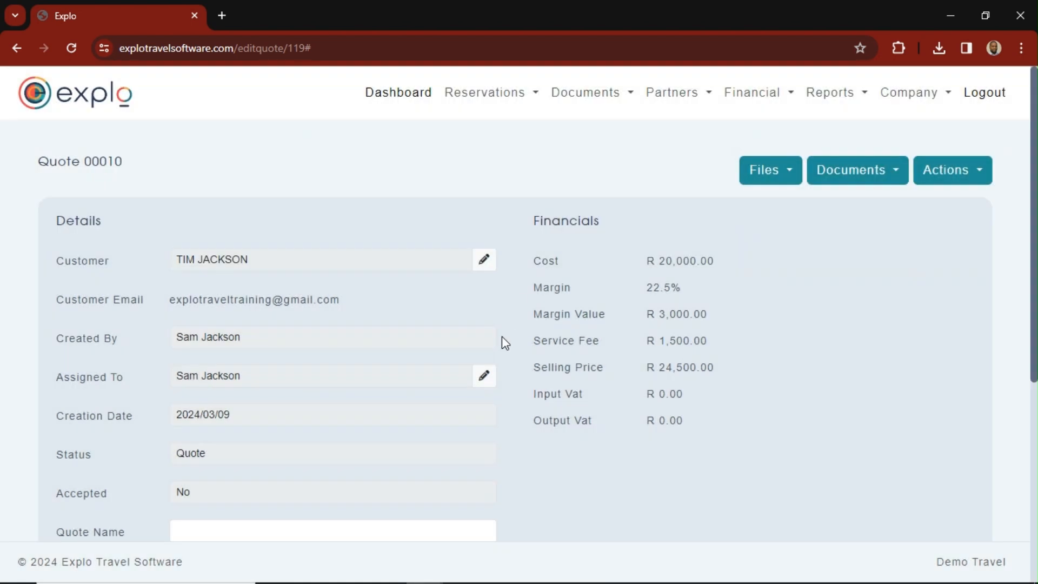
- Review the quote's details and create a reservation from it
{"action": "scroll", "coordinate": [500, 344], "scroll_direction": "down", "scroll_amount": 3}
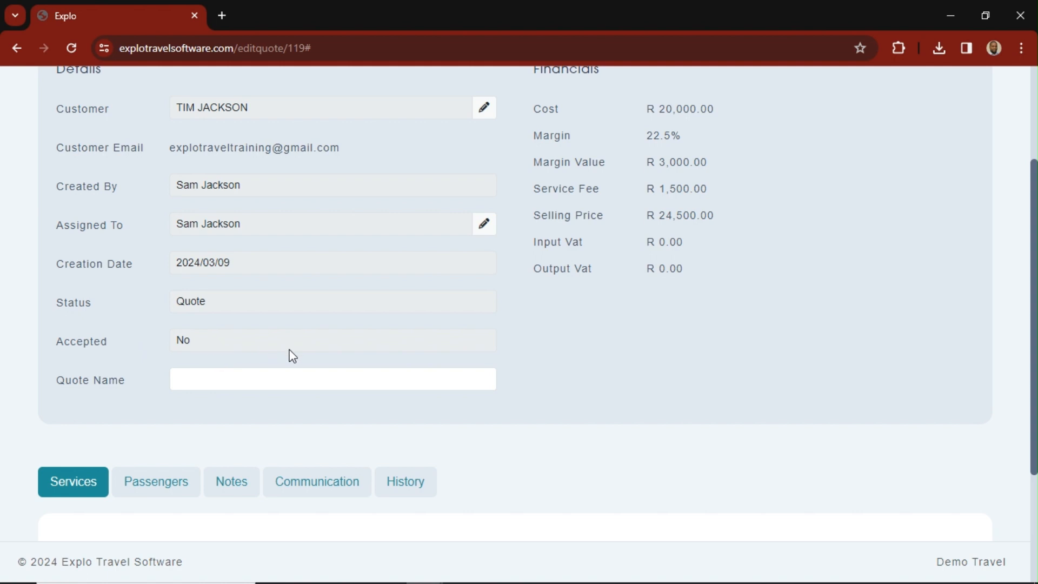
{"action": "scroll", "coordinate": [350, 354], "scroll_direction": "down", "scroll_amount": 3}
{"action": "scroll", "coordinate": [357, 367], "scroll_direction": "up", "scroll_amount": 5}
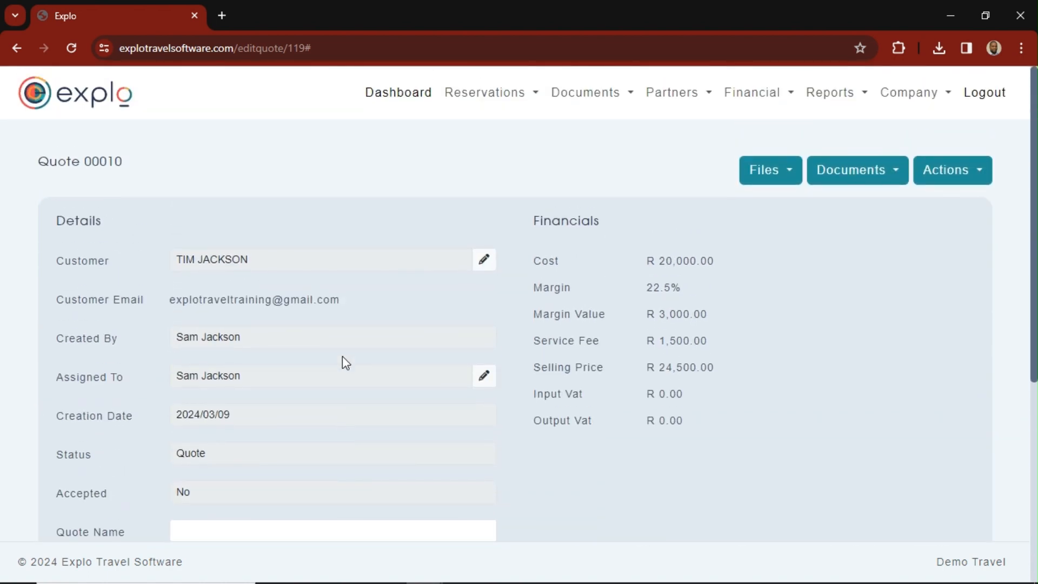
{"action": "left_click", "coordinate": [961, 174]}
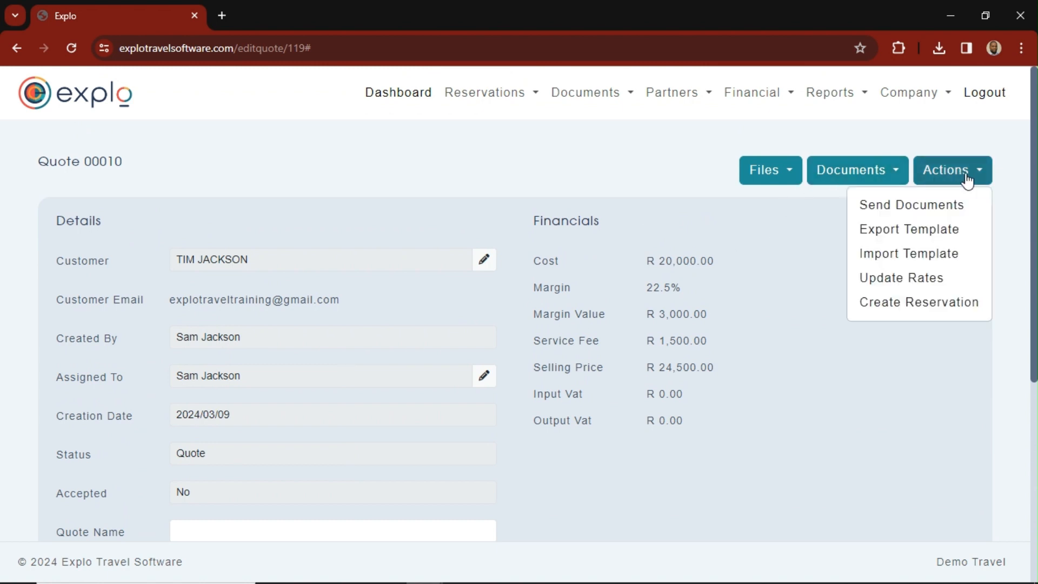
{"action": "left_click", "coordinate": [902, 317]}
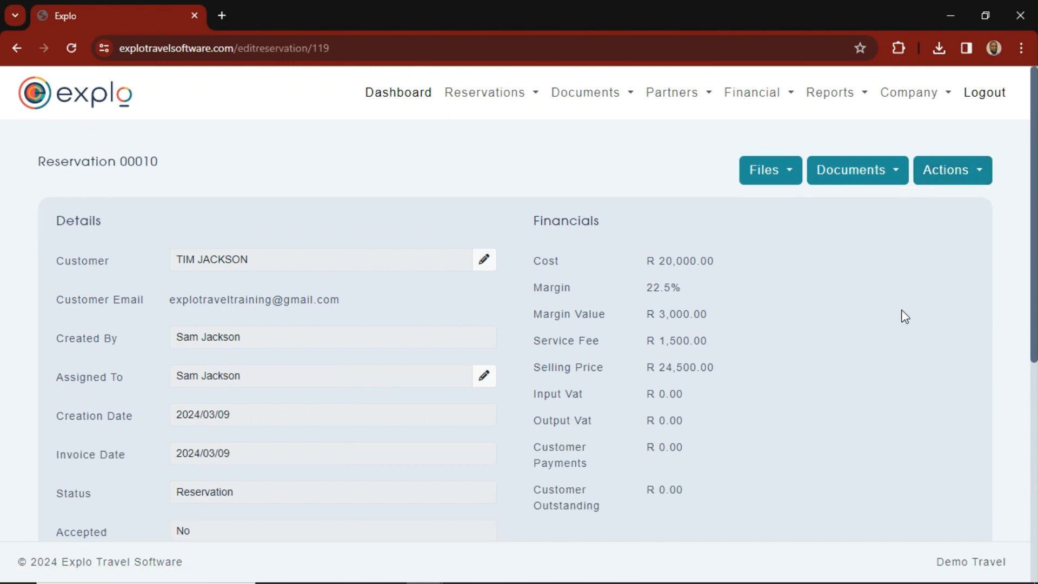
- Review the new reservation's details, financials and services, and check its communication log
{"action": "scroll", "coordinate": [886, 346], "scroll_direction": "down", "scroll_amount": 2}
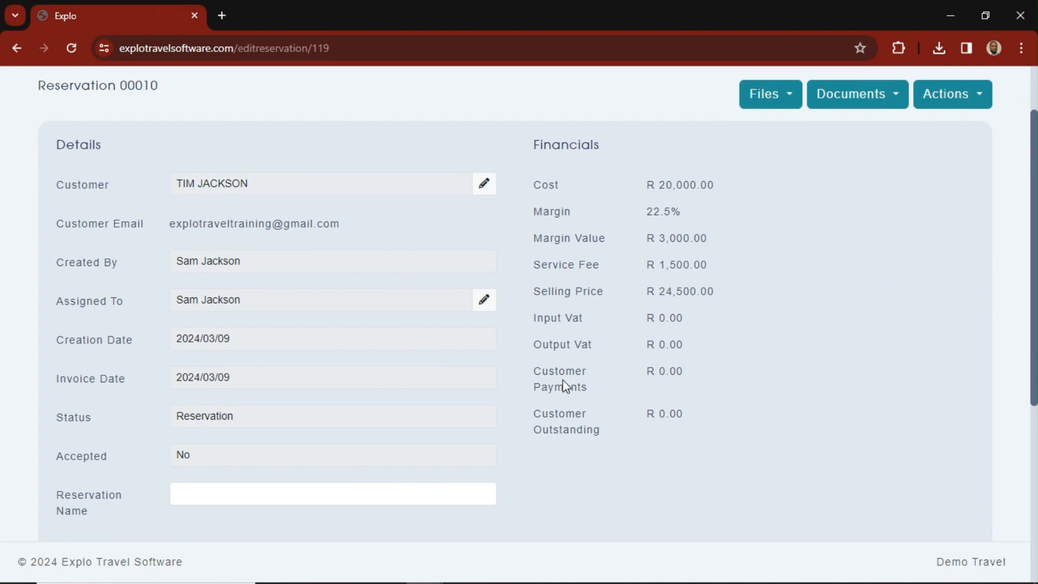
{"action": "scroll", "coordinate": [616, 456], "scroll_direction": "down", "scroll_amount": 5}
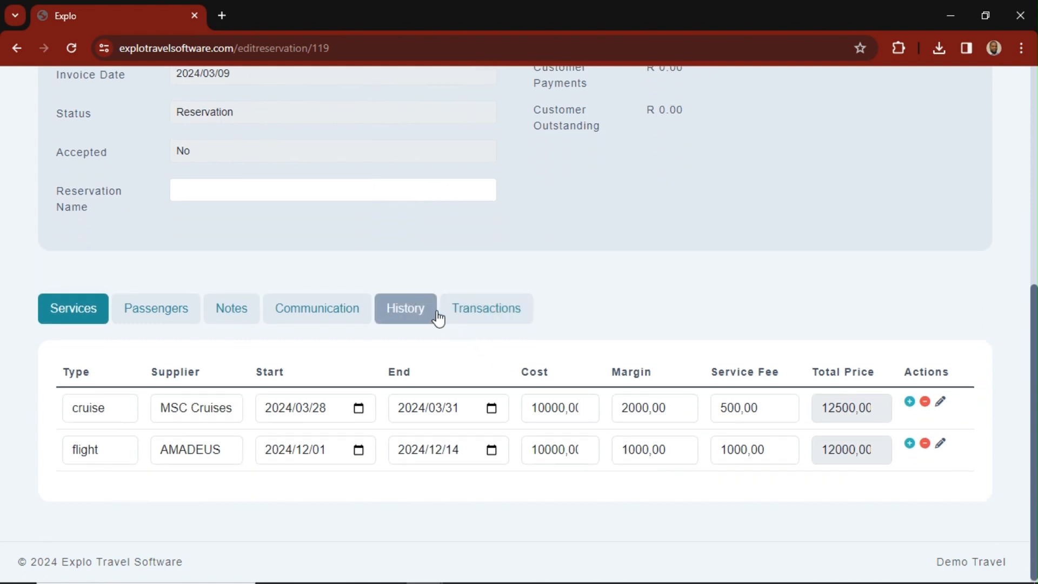
{"action": "left_click", "coordinate": [336, 314]}
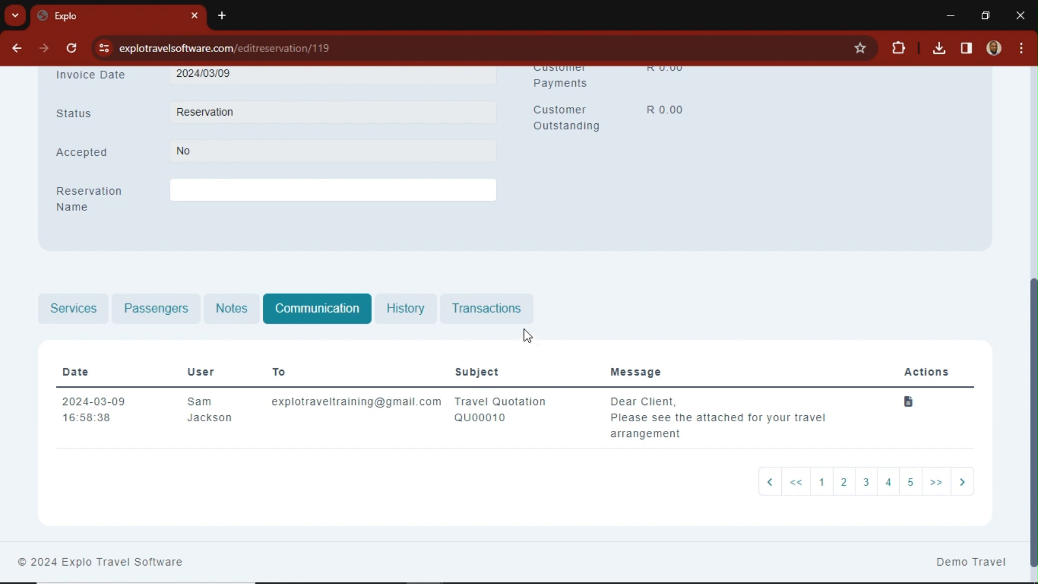
- Add an Eft payment transaction of 5000 dated 2024/03/09 to the reservation
{"action": "left_click", "coordinate": [505, 311]}
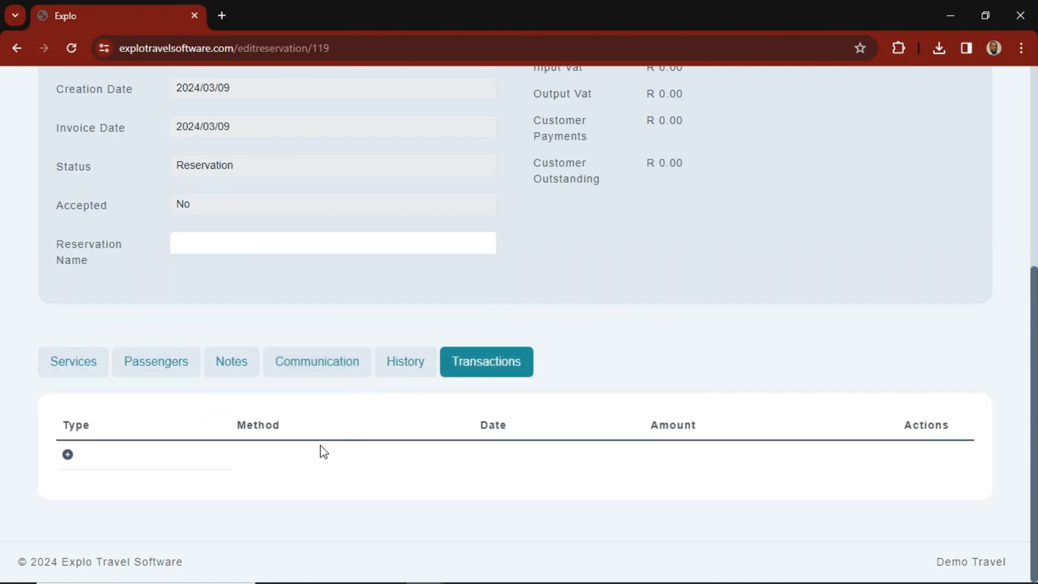
{"action": "scroll", "coordinate": [326, 453], "scroll_direction": "up", "scroll_amount": 3}
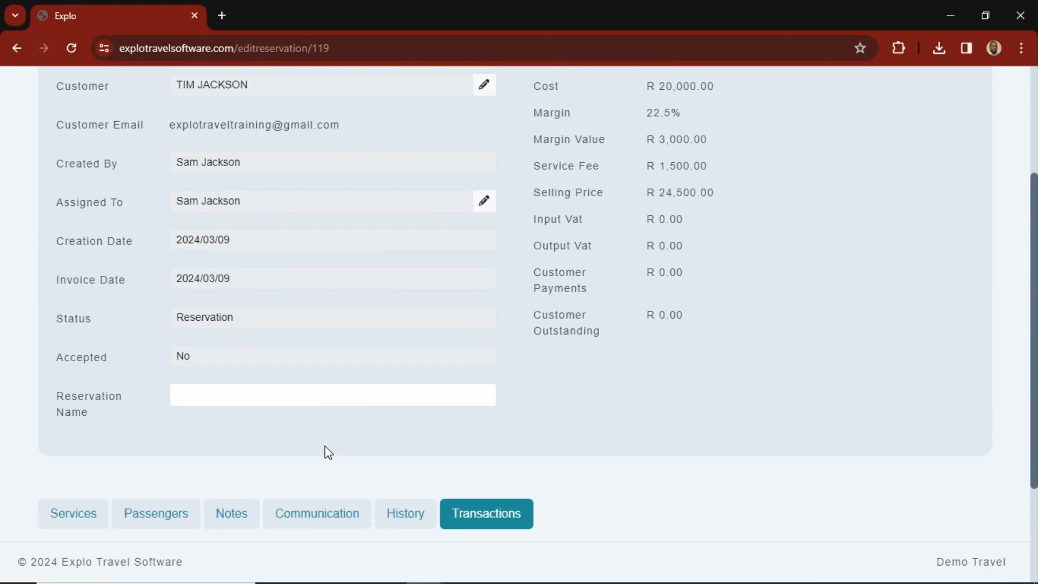
{"action": "scroll", "coordinate": [327, 450], "scroll_direction": "up", "scroll_amount": 2}
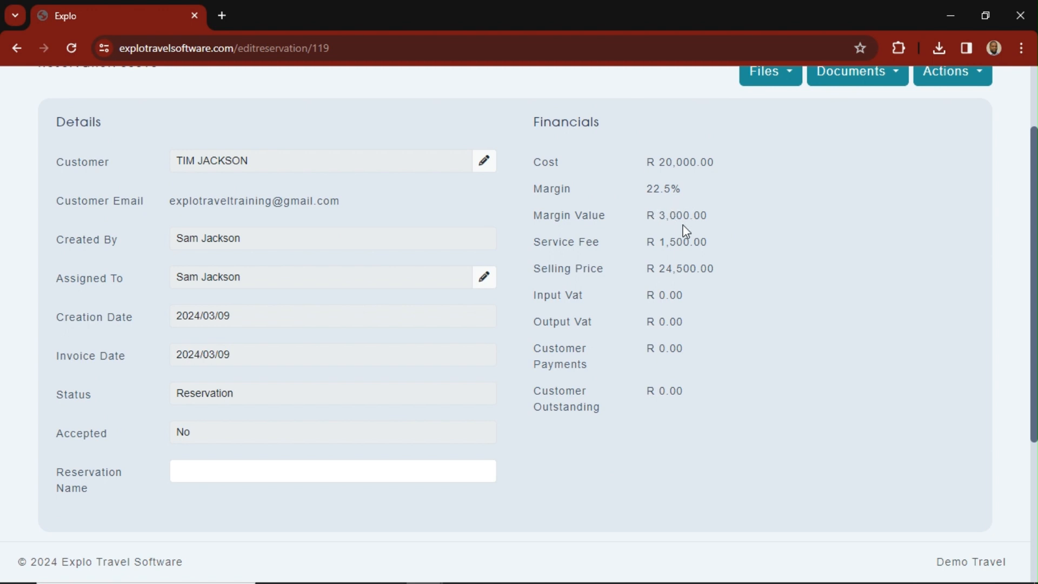
{"action": "scroll", "coordinate": [686, 231], "scroll_direction": "down", "scroll_amount": 4}
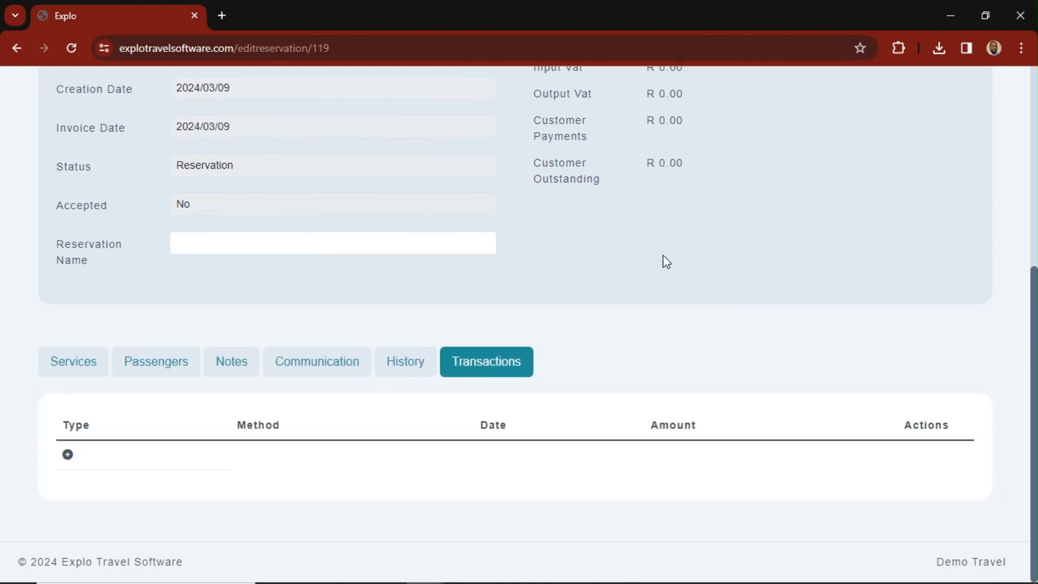
{"action": "left_click", "coordinate": [68, 457]}
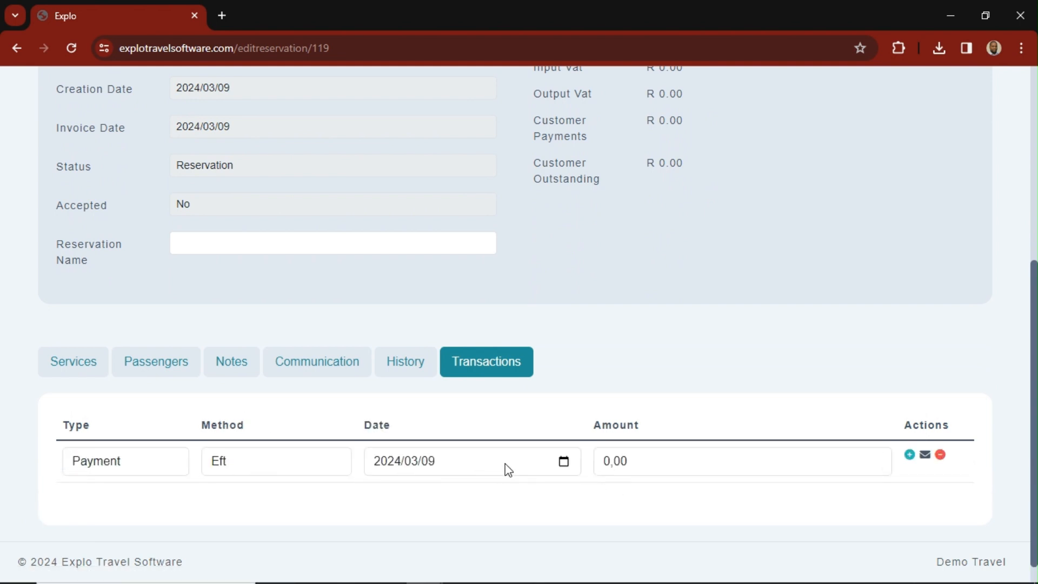
{"action": "left_click", "coordinate": [564, 463]}
{"action": "left_click", "coordinate": [564, 463]}
{"action": "left_click", "coordinate": [563, 462]}
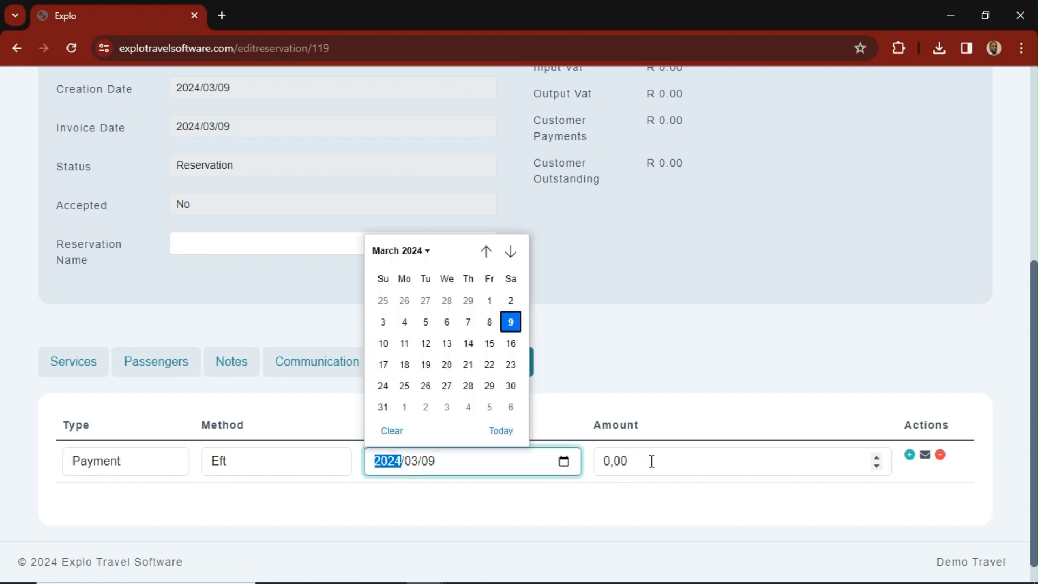
{"action": "left_click", "coordinate": [677, 463]}
{"action": "left_click_drag", "start_coordinate": [637, 461], "coordinate": [599, 462]}
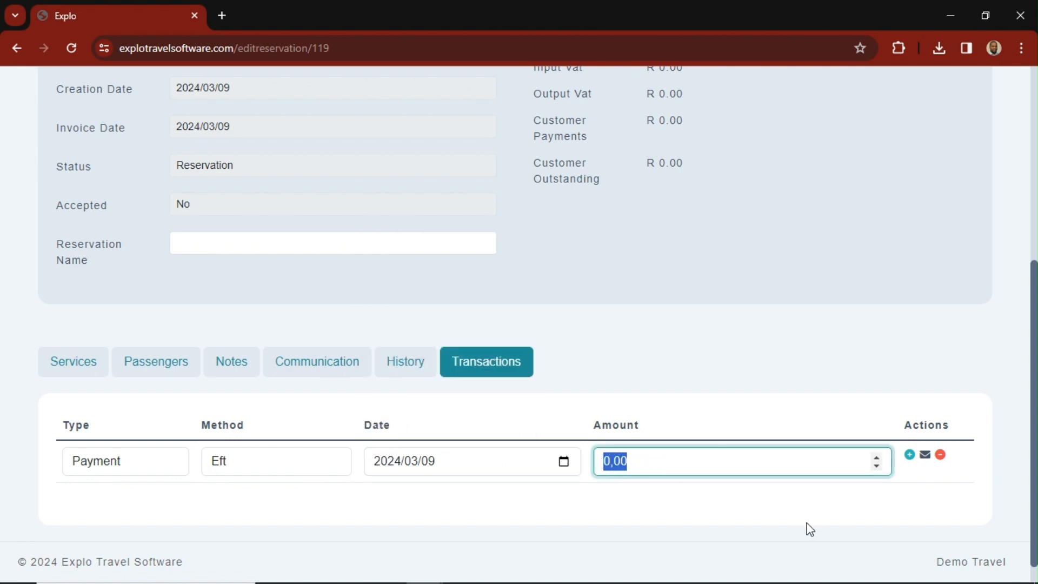
{"action": "type", "text": "5000"}
{"action": "left_click", "coordinate": [813, 489]}
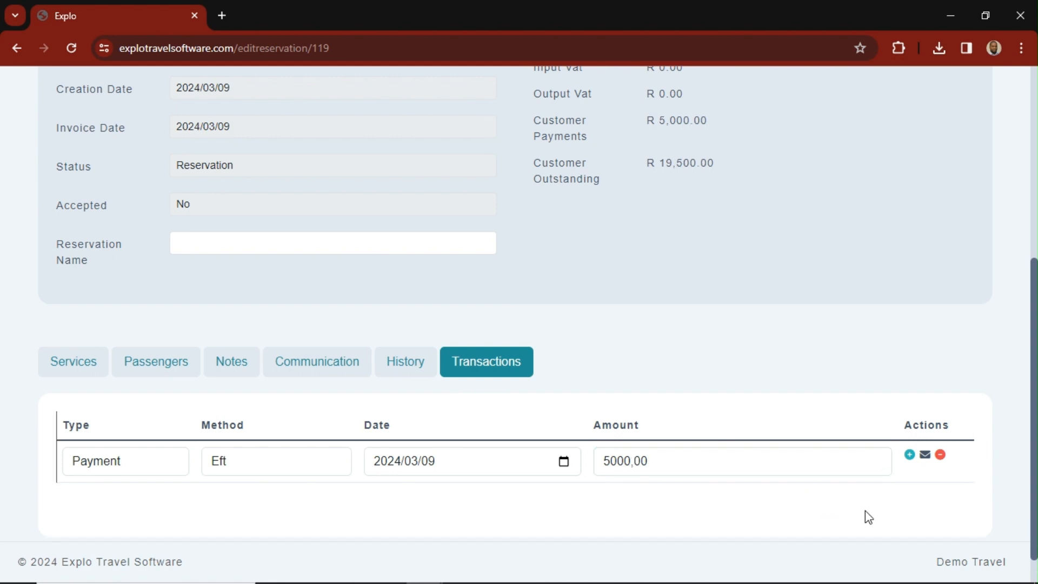
- Check the reservation's customer payments and outstanding balance, and email the payment receipt to the customer without attachments
{"action": "scroll", "coordinate": [611, 211], "scroll_direction": "up", "scroll_amount": 1}
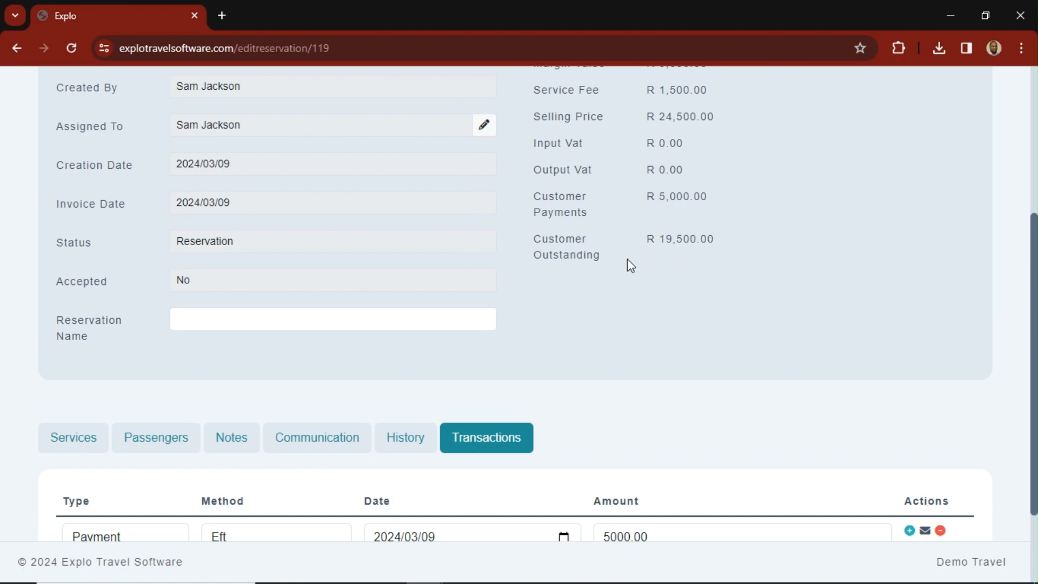
{"action": "scroll", "coordinate": [664, 280], "scroll_direction": "up", "scroll_amount": 1}
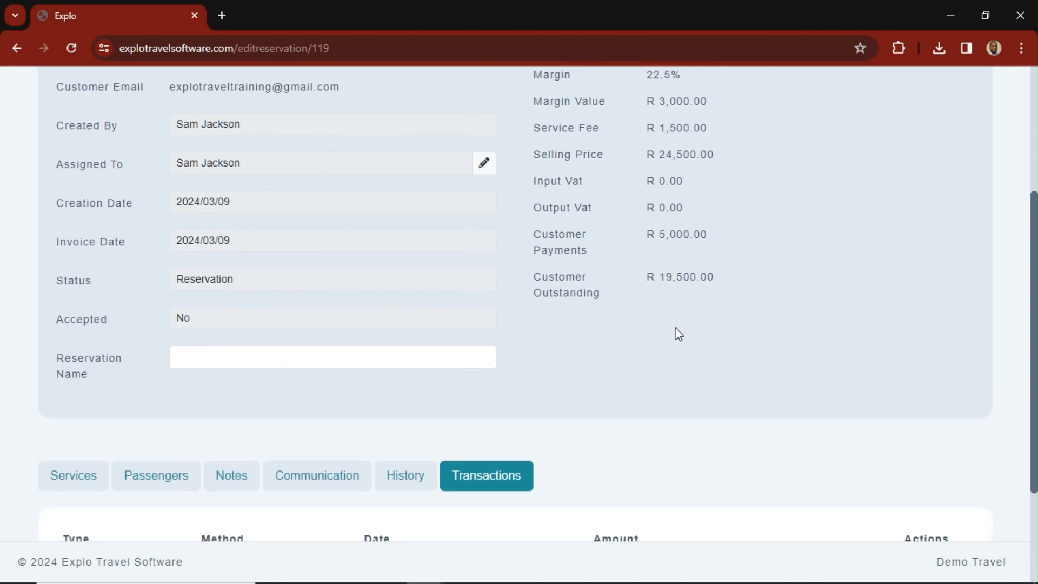
{"action": "scroll", "coordinate": [679, 335], "scroll_direction": "down", "scroll_amount": 4}
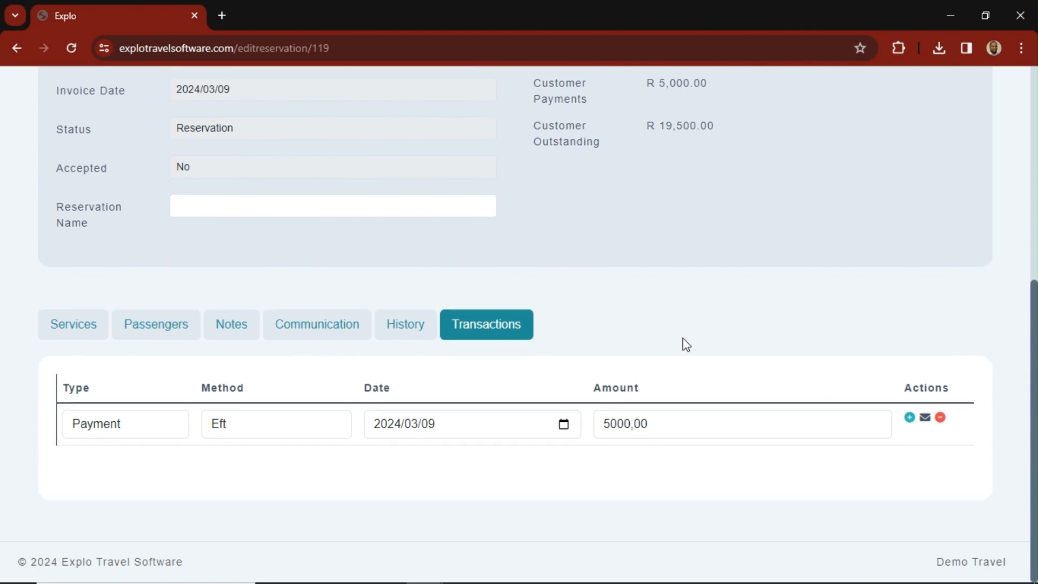
{"action": "left_click", "coordinate": [924, 419]}
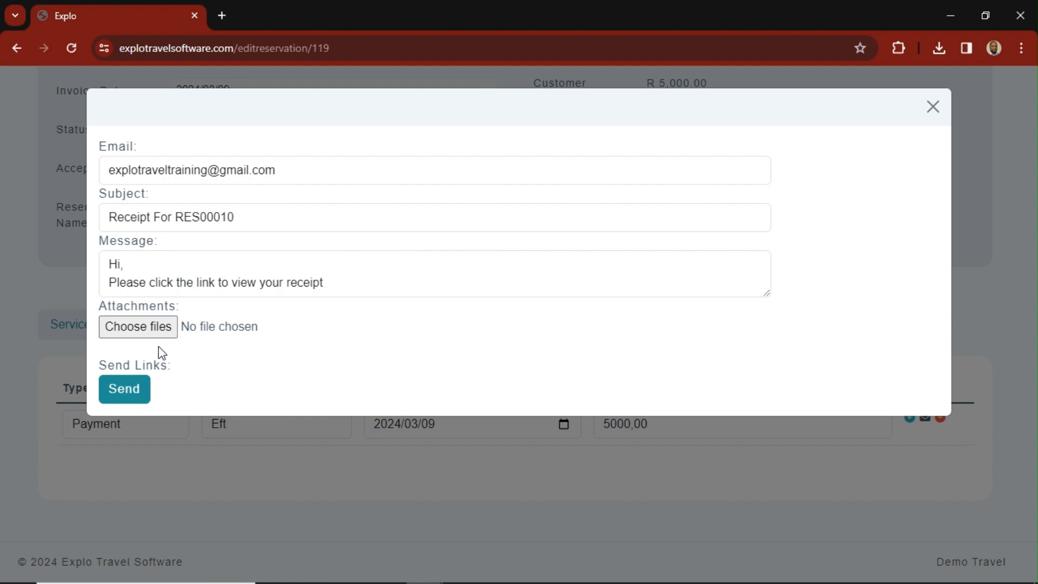
{"action": "left_click", "coordinate": [123, 390]}
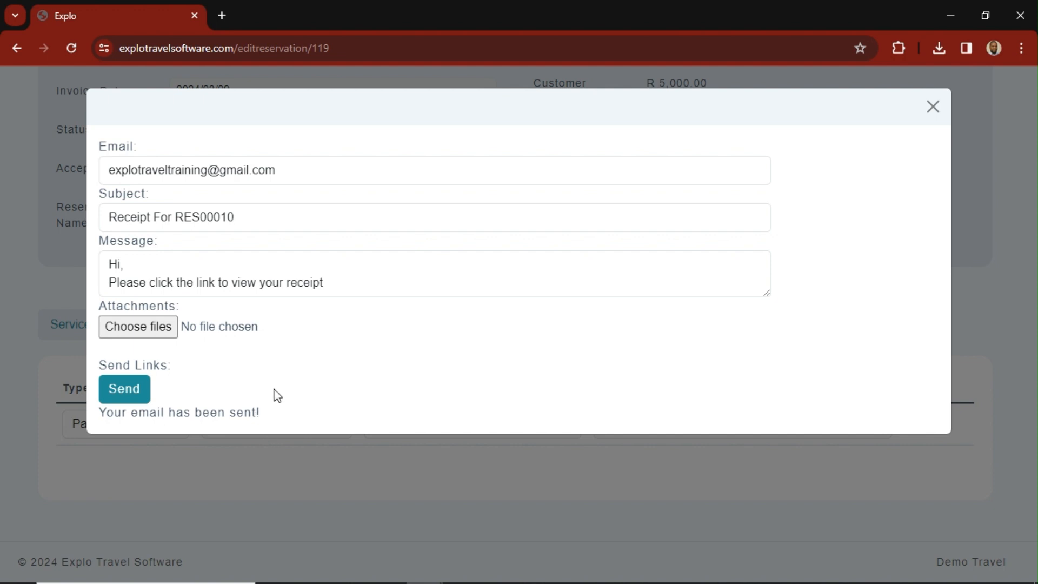
{"action": "left_click", "coordinate": [152, 331]}
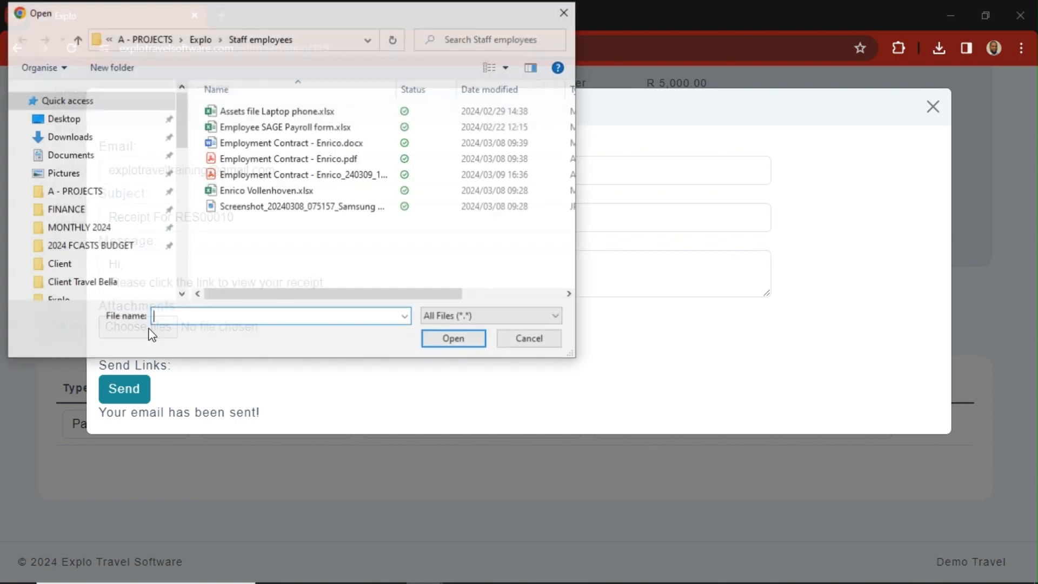
{"action": "left_click", "coordinate": [520, 341]}
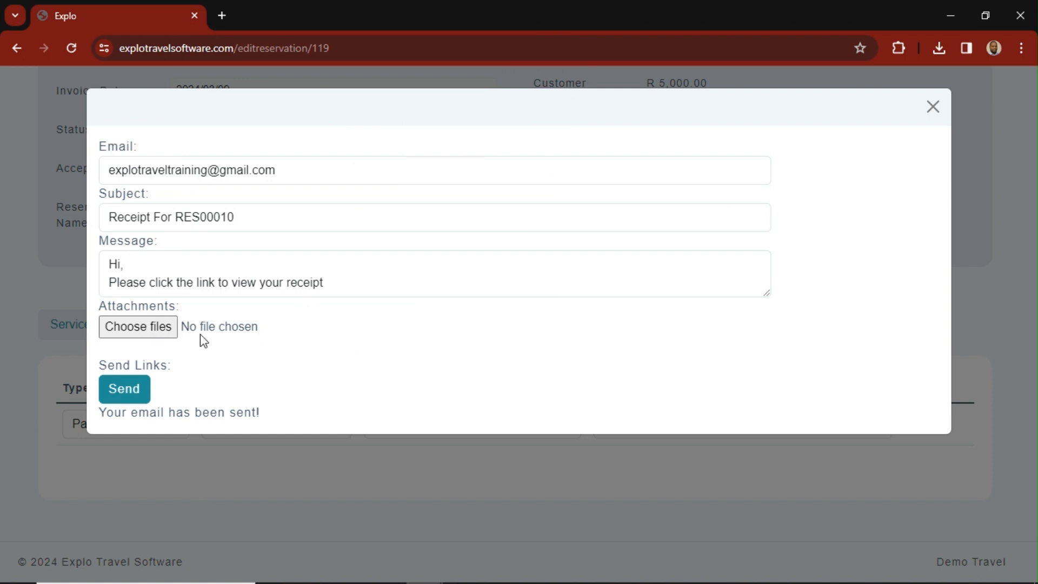
{"action": "left_click", "coordinate": [933, 113]}
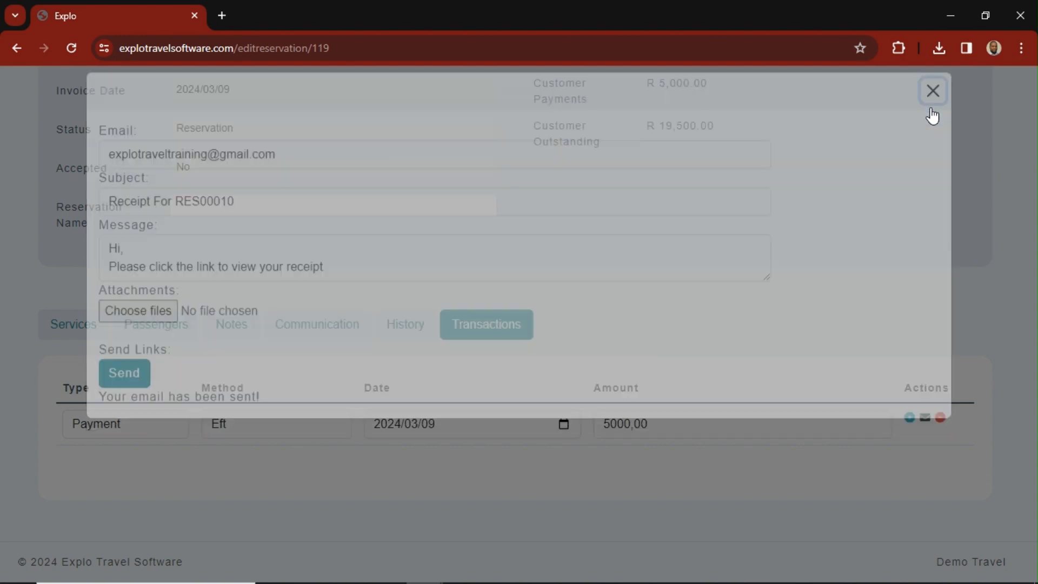
- Show the actions available for the reservation
{"action": "scroll", "coordinate": [746, 324], "scroll_direction": "up", "scroll_amount": 1}
{"action": "scroll", "coordinate": [710, 367], "scroll_direction": "up", "scroll_amount": 5}
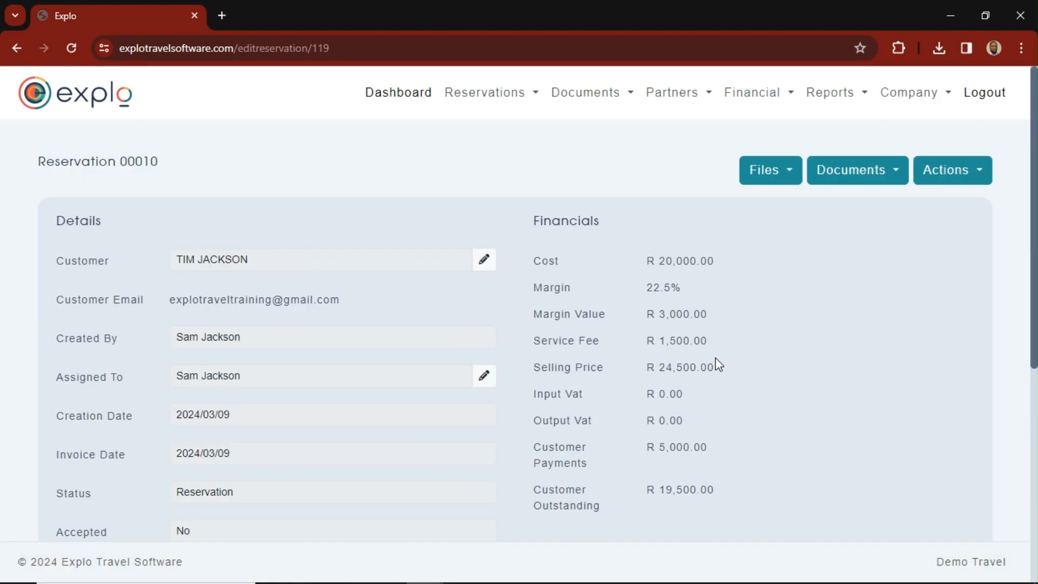
{"action": "left_click", "coordinate": [957, 173]}
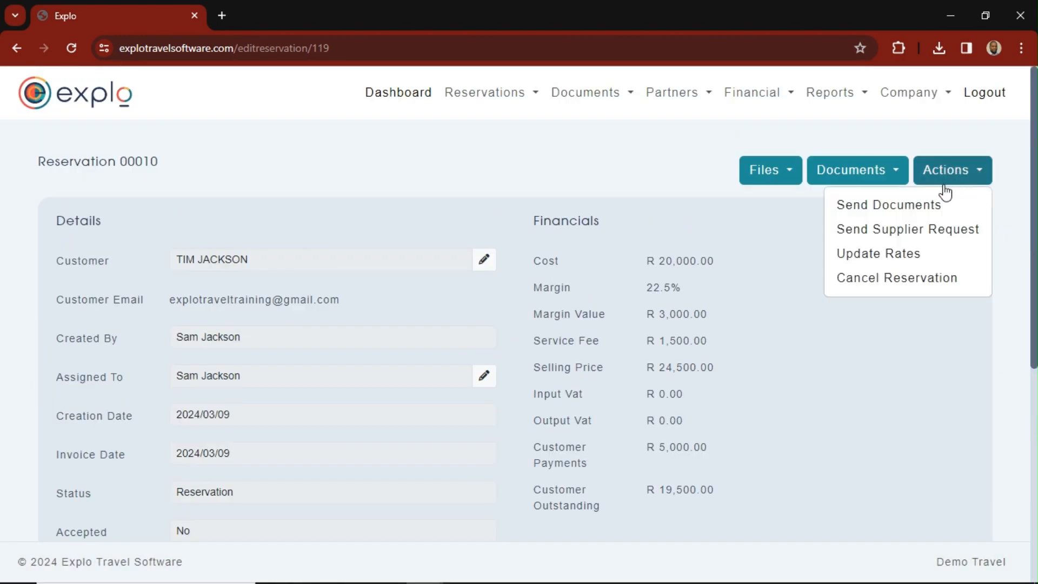
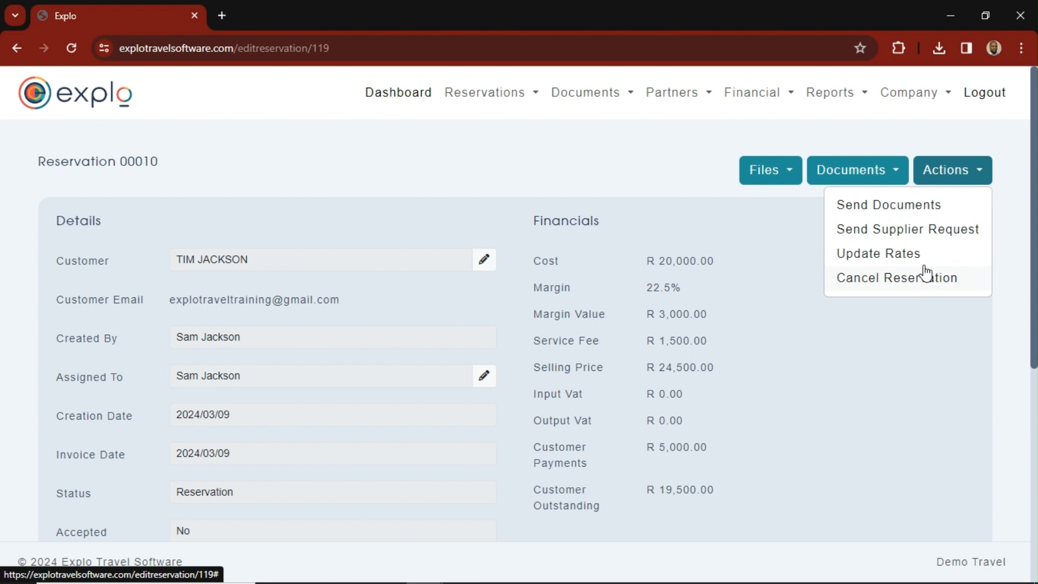
- Preview the reservation document and review its passengers, services and terms down to the acceptance section
{"action": "left_click", "coordinate": [881, 171]}
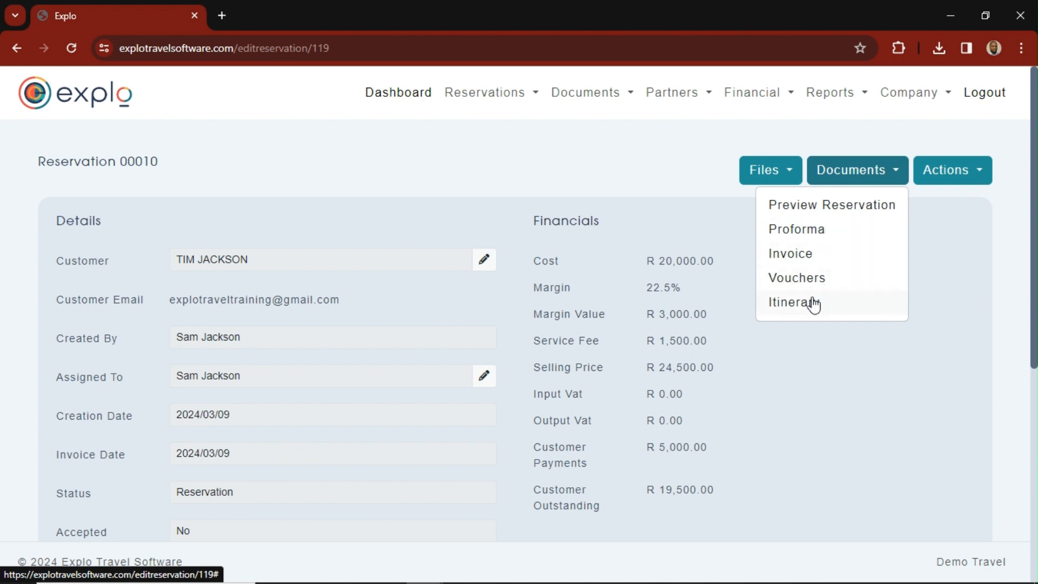
{"action": "left_click", "coordinate": [837, 214]}
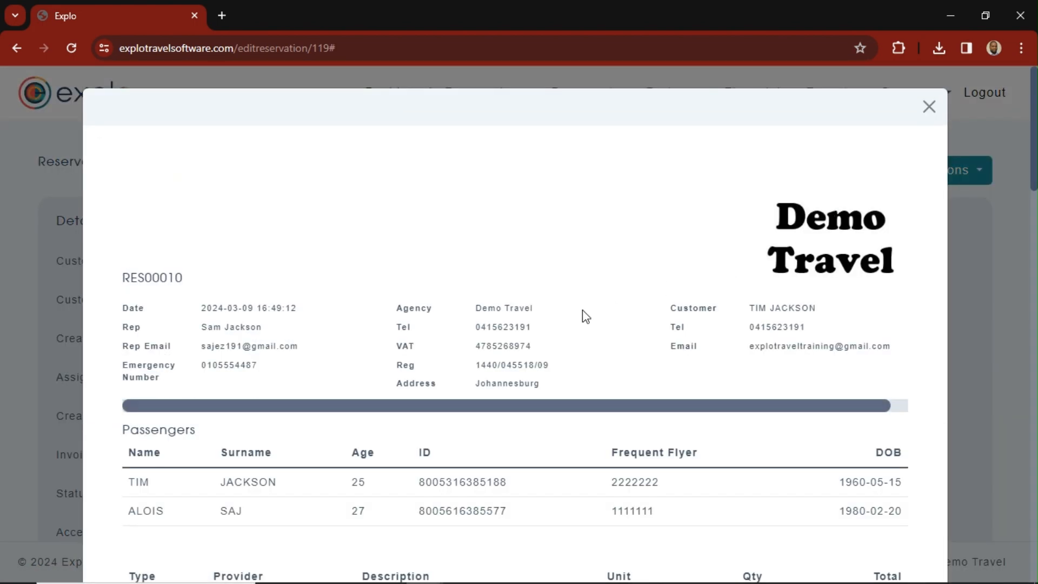
{"action": "scroll", "coordinate": [557, 347], "scroll_direction": "down", "scroll_amount": 3}
{"action": "scroll", "coordinate": [563, 343], "scroll_direction": "up", "scroll_amount": 3}
{"action": "scroll", "coordinate": [565, 346], "scroll_direction": "down", "scroll_amount": 20}
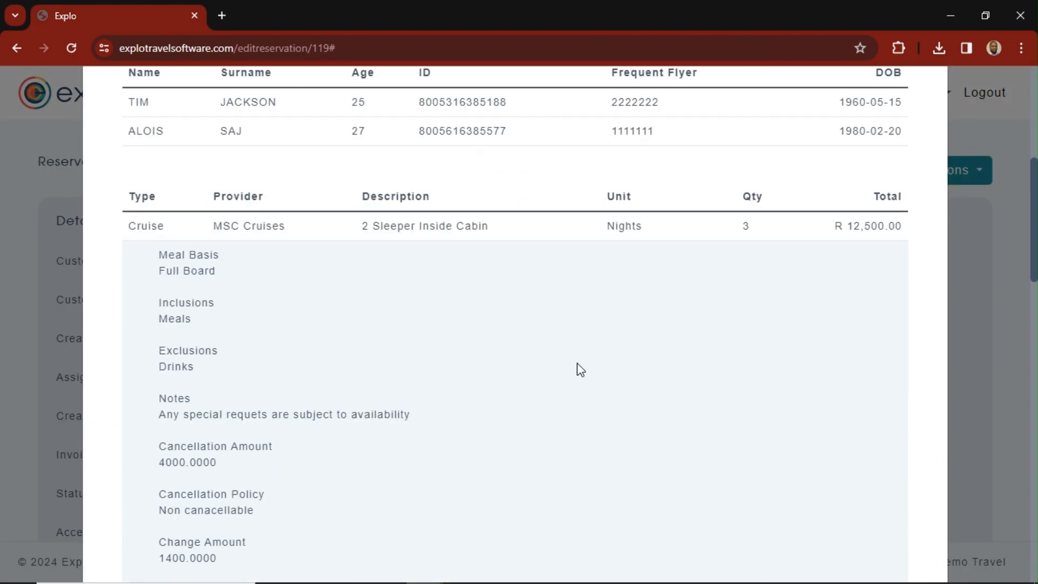
{"action": "scroll", "coordinate": [576, 376], "scroll_direction": "down", "scroll_amount": 3}
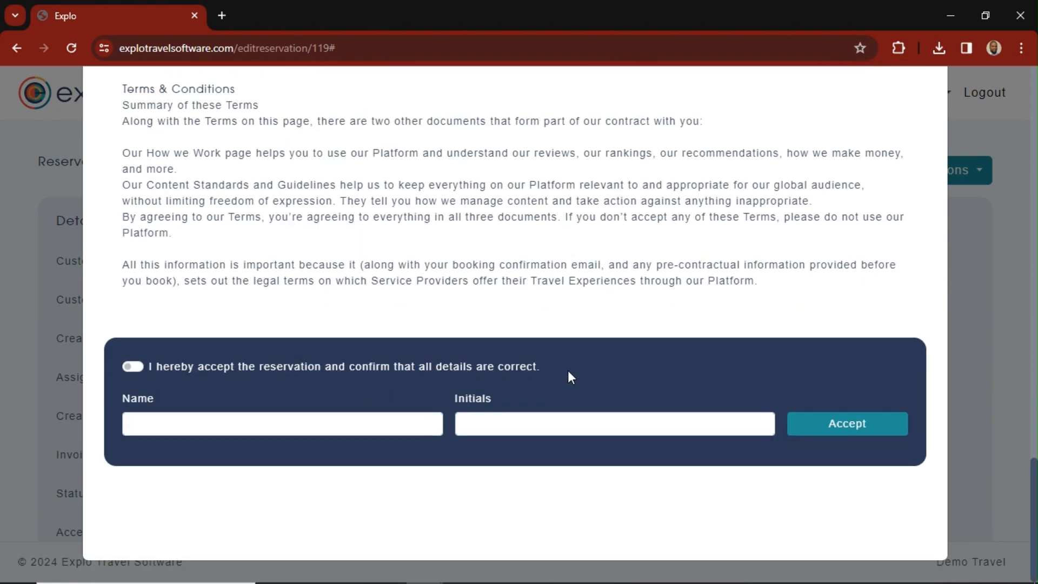
- Accept the previewed reservation by confirming that all details are correct and entering the customer's full name and initials
{"action": "left_click", "coordinate": [132, 367]}
{"action": "left_click", "coordinate": [153, 420]}
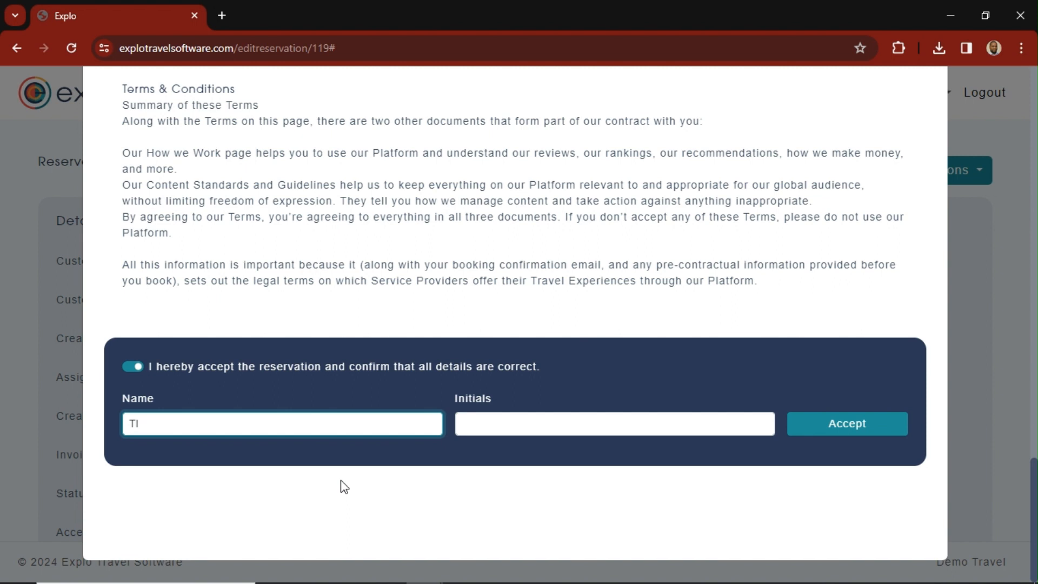
{"action": "left_click", "coordinate": [500, 421]}
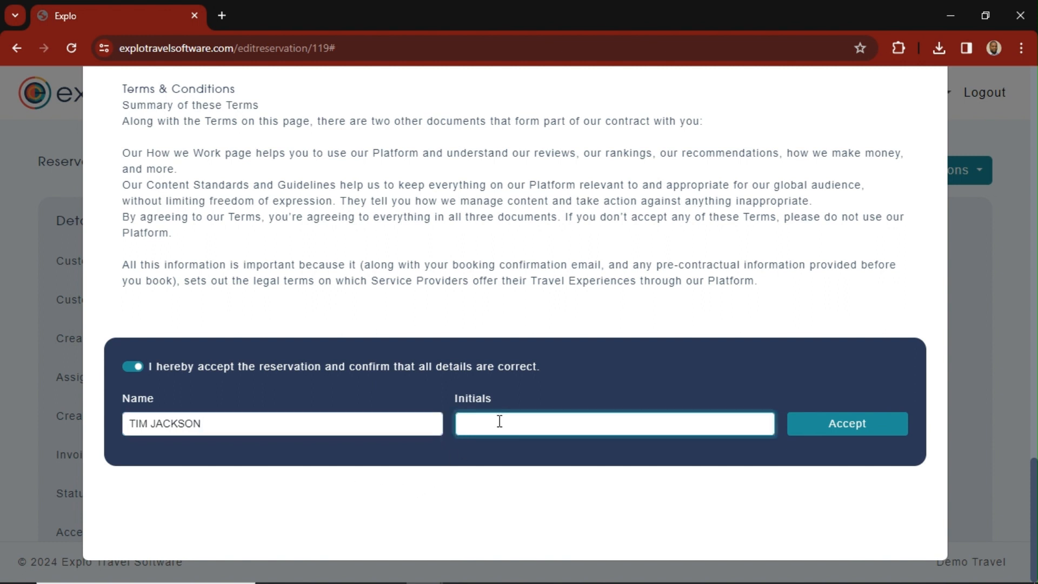
{"action": "type", "text": "TW"}
{"action": "left_click", "coordinate": [847, 436]}
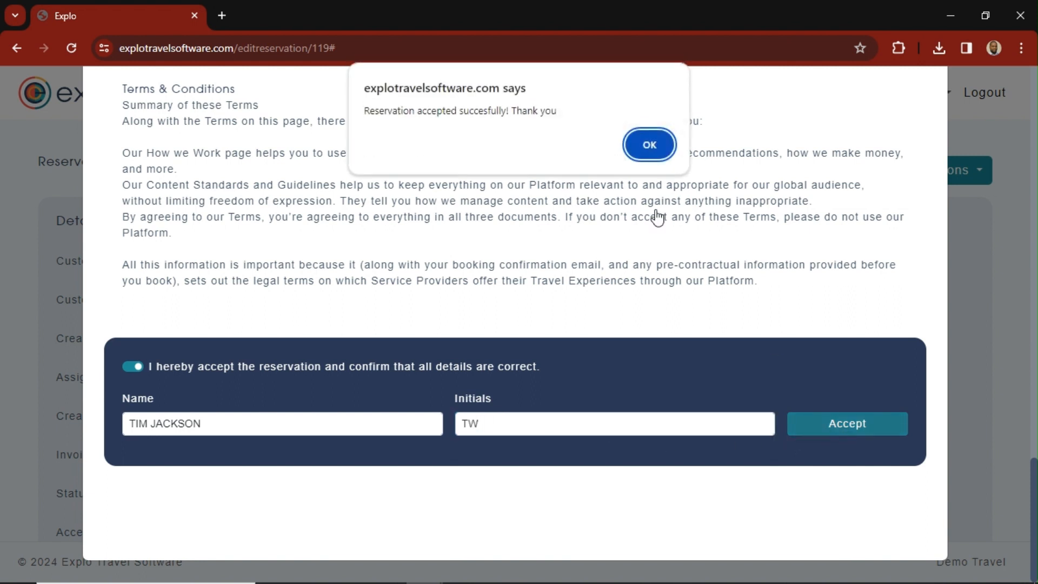
{"action": "left_click", "coordinate": [645, 143]}
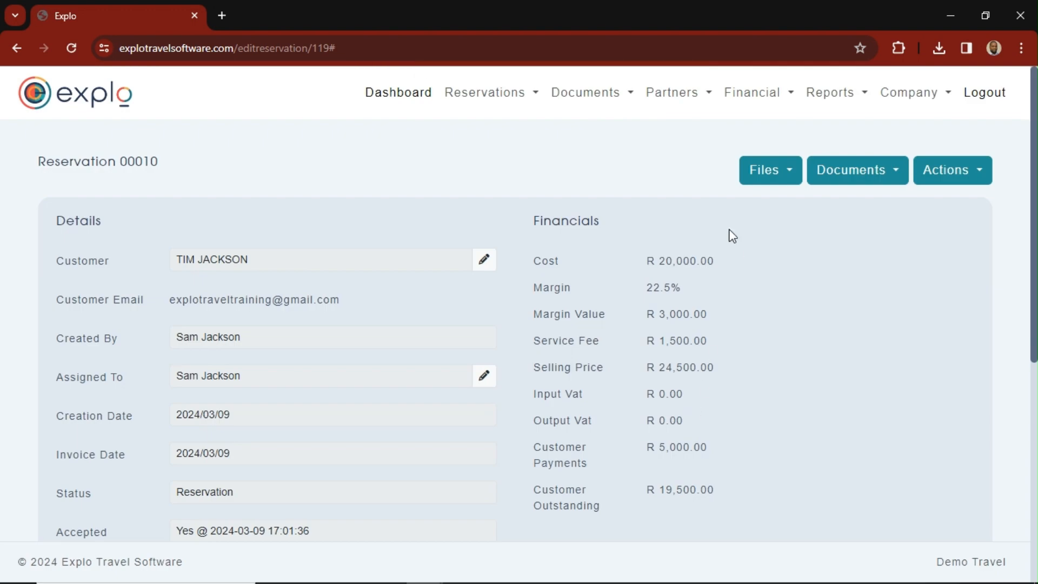
- Check the reservation's accepted status, customer payments and outstanding balance
{"action": "scroll", "coordinate": [256, 499], "scroll_direction": "down", "scroll_amount": 4}
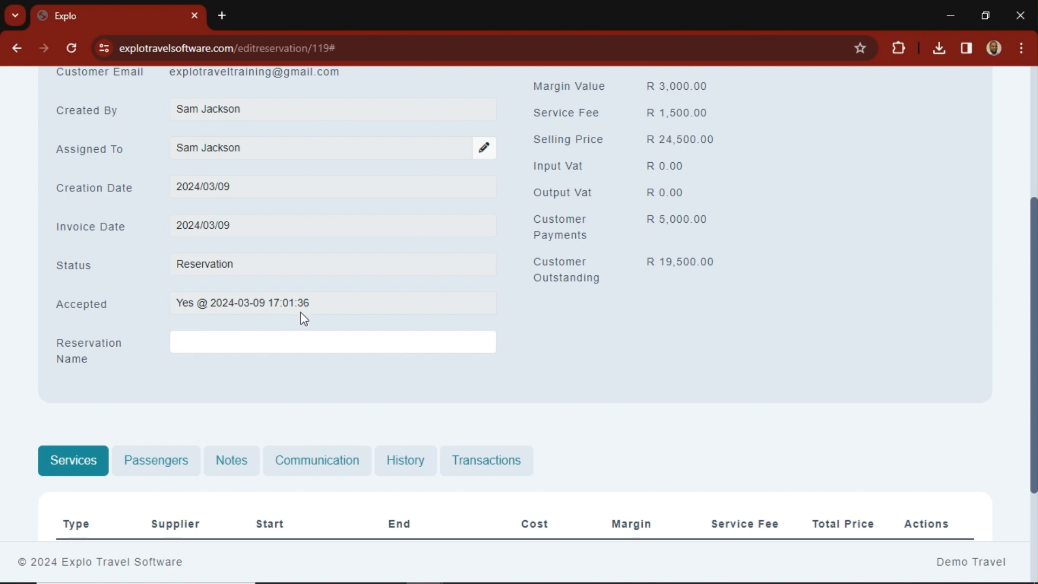
{"action": "scroll", "coordinate": [355, 329], "scroll_direction": "up", "scroll_amount": 3}
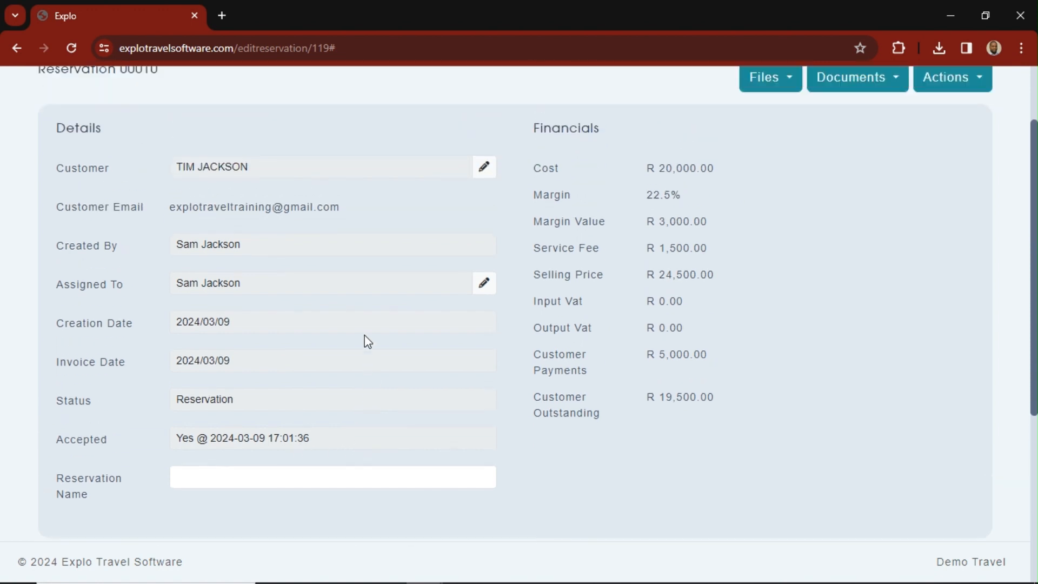
{"action": "scroll", "coordinate": [364, 336], "scroll_direction": "up", "scroll_amount": 2}
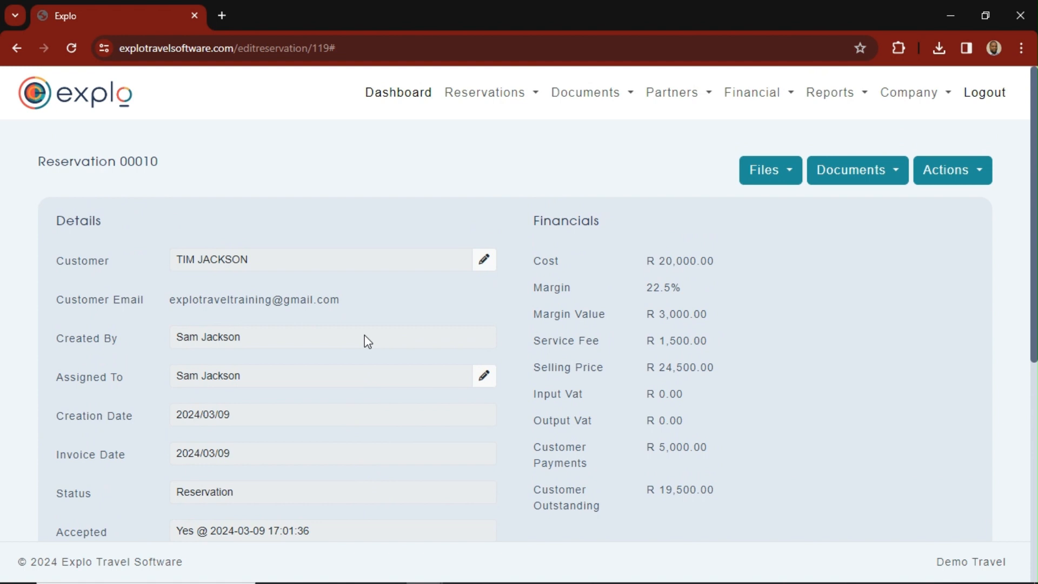
{"action": "scroll", "coordinate": [699, 324], "scroll_direction": "down", "scroll_amount": 3}
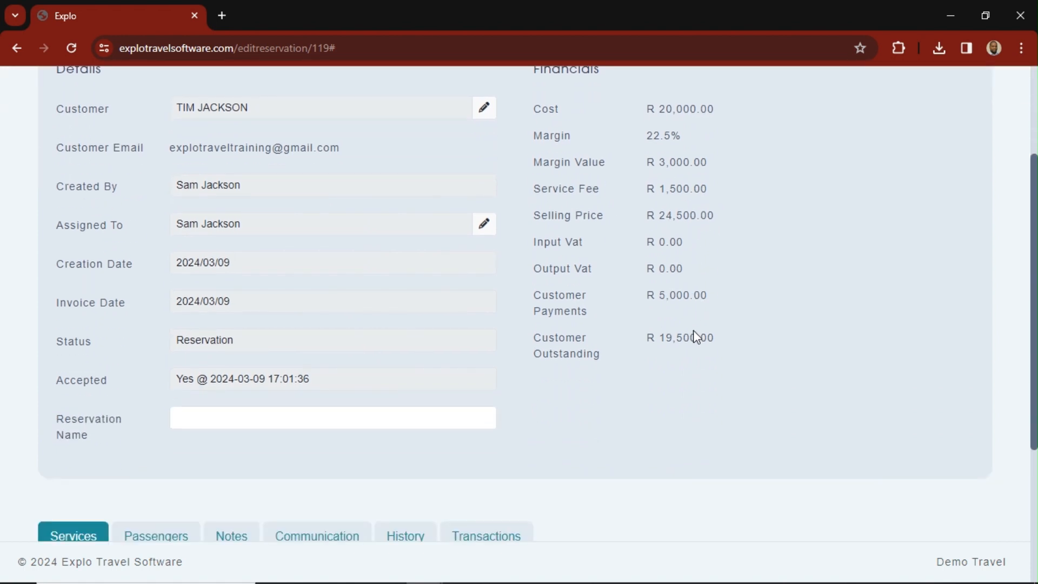
{"action": "scroll", "coordinate": [679, 368], "scroll_direction": "up", "scroll_amount": 3}
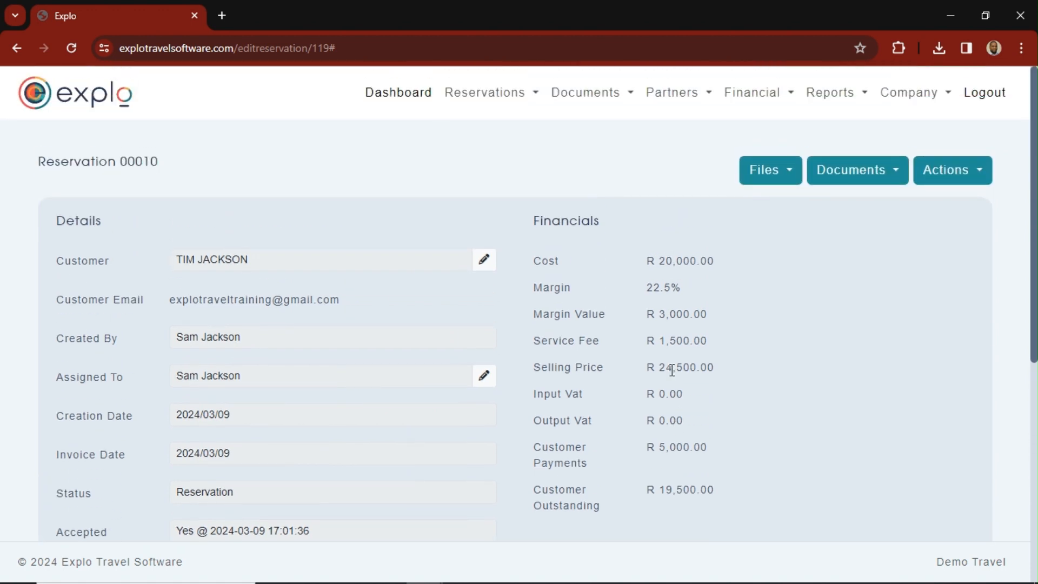
{"action": "scroll", "coordinate": [673, 370], "scroll_direction": "down", "scroll_amount": 3}
{"action": "scroll", "coordinate": [676, 370], "scroll_direction": "up", "scroll_amount": 3}
- Cancel the reservation and reopen it for editing from the list of cancelled reservations
{"action": "left_click", "coordinate": [965, 178]}
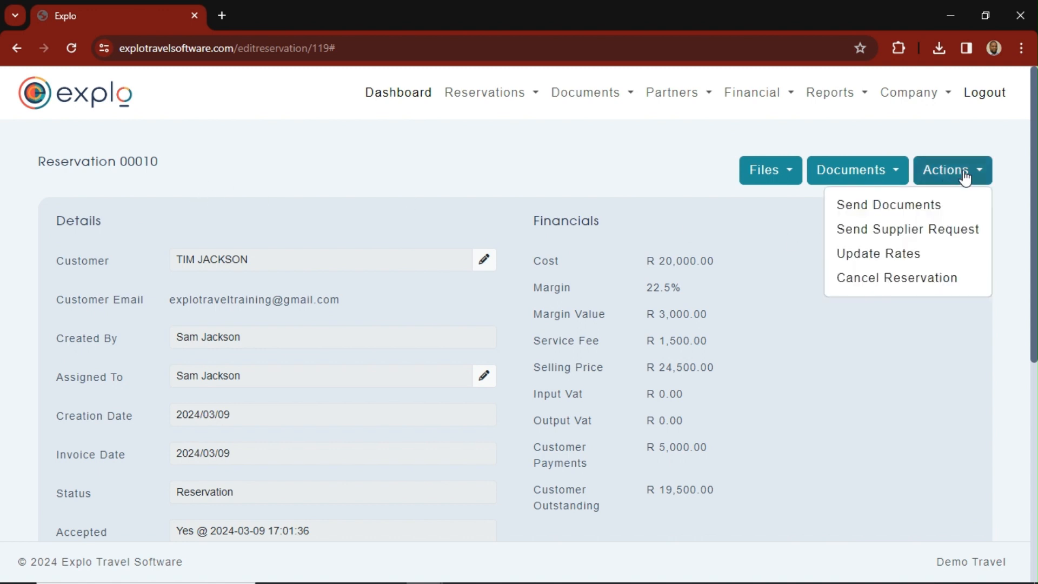
{"action": "left_click", "coordinate": [886, 279]}
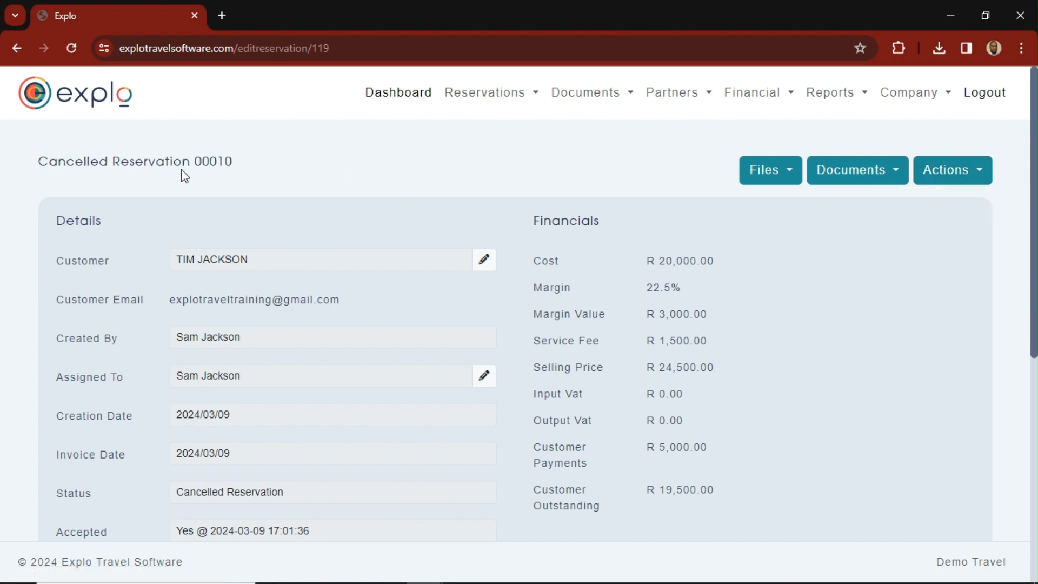
{"action": "left_click", "coordinate": [503, 96]}
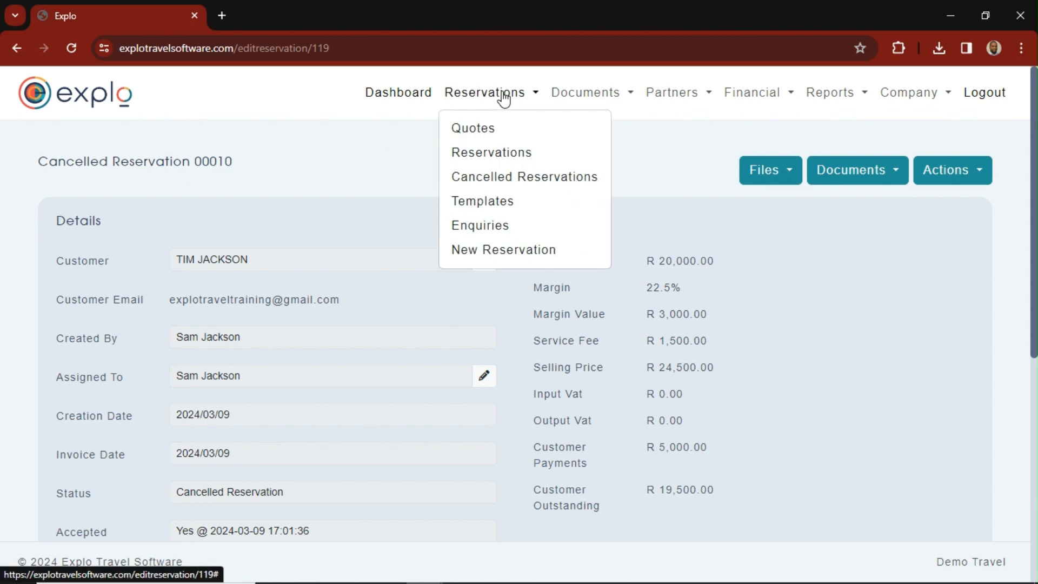
{"action": "left_click", "coordinate": [522, 178]}
{"action": "scroll", "coordinate": [356, 391], "scroll_direction": "down", "scroll_amount": 1}
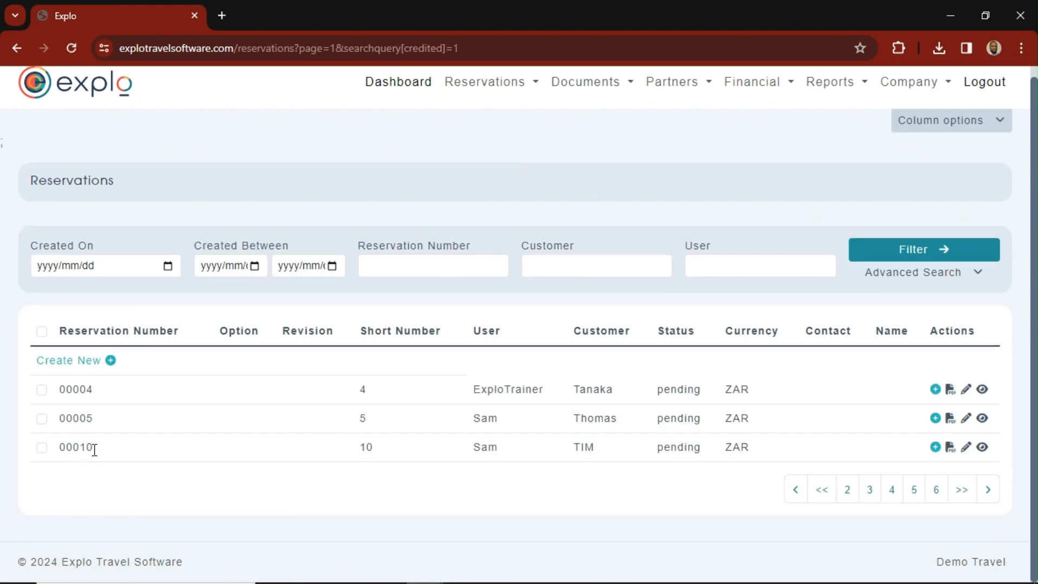
{"action": "left_click", "coordinate": [967, 448]}
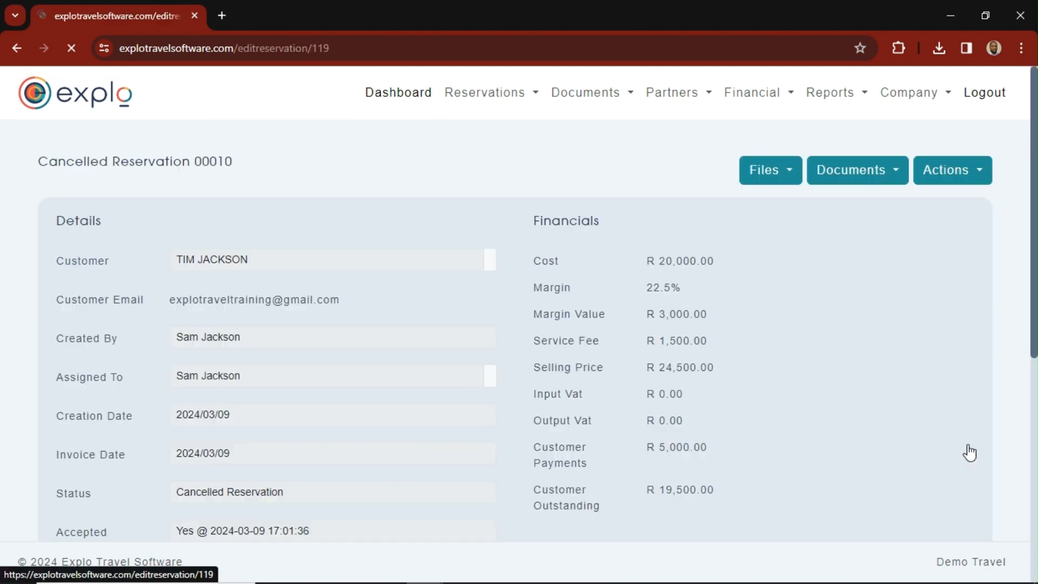
- Review the cancelled reservation's details and services, and copy it to a new reservation
{"action": "scroll", "coordinate": [322, 294], "scroll_direction": "down", "scroll_amount": 3}
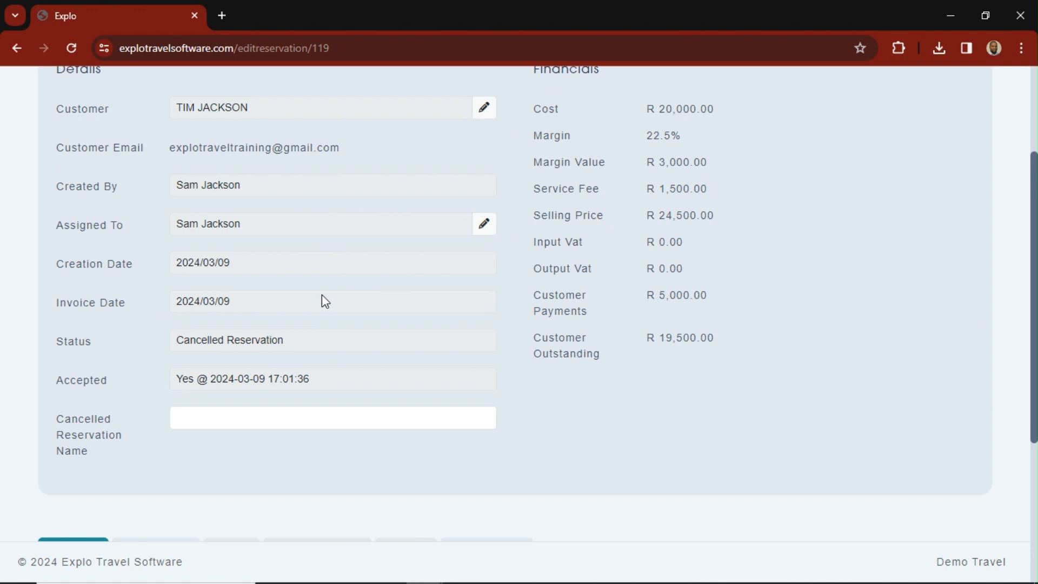
{"action": "scroll", "coordinate": [323, 295], "scroll_direction": "up", "scroll_amount": 1}
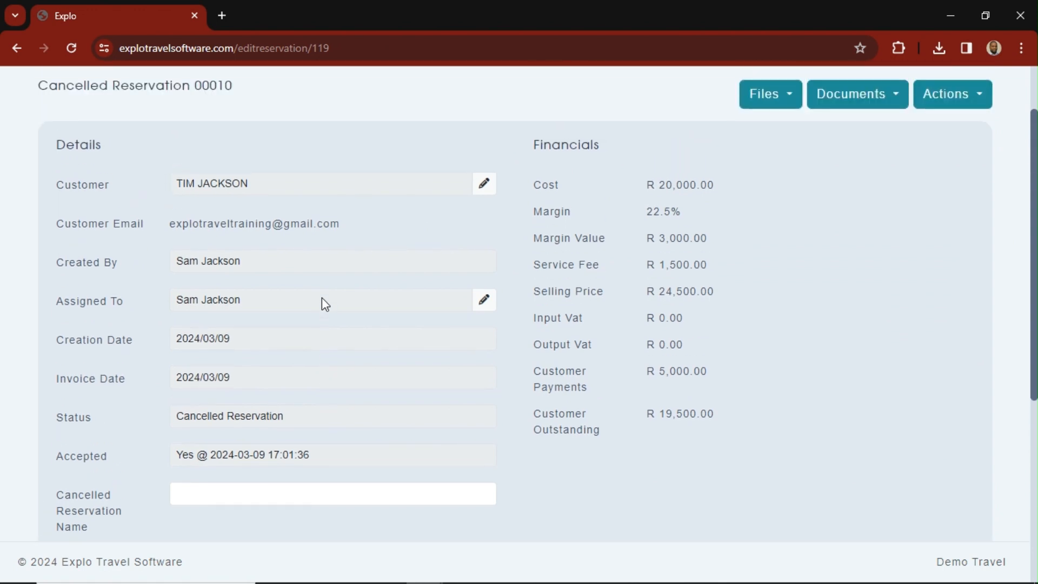
{"action": "scroll", "coordinate": [319, 305], "scroll_direction": "down", "scroll_amount": 5}
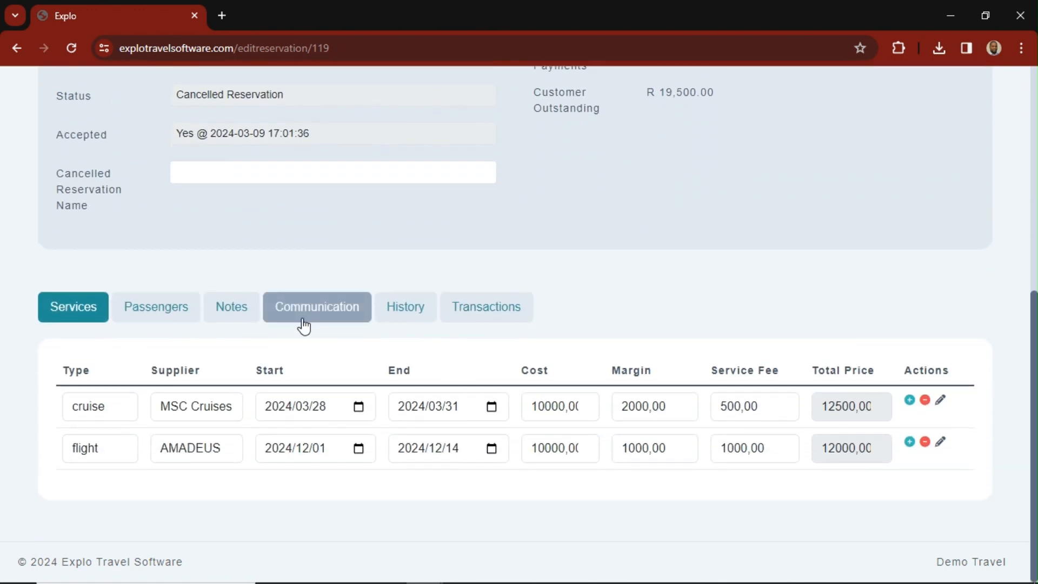
{"action": "scroll", "coordinate": [720, 475], "scroll_direction": "up", "scroll_amount": 6}
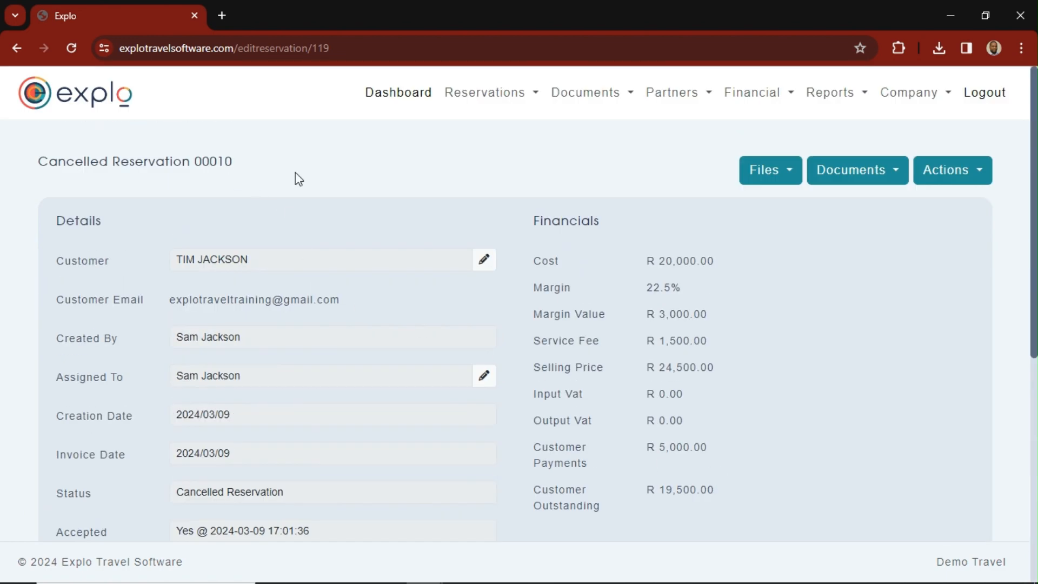
{"action": "left_click", "coordinate": [947, 177]}
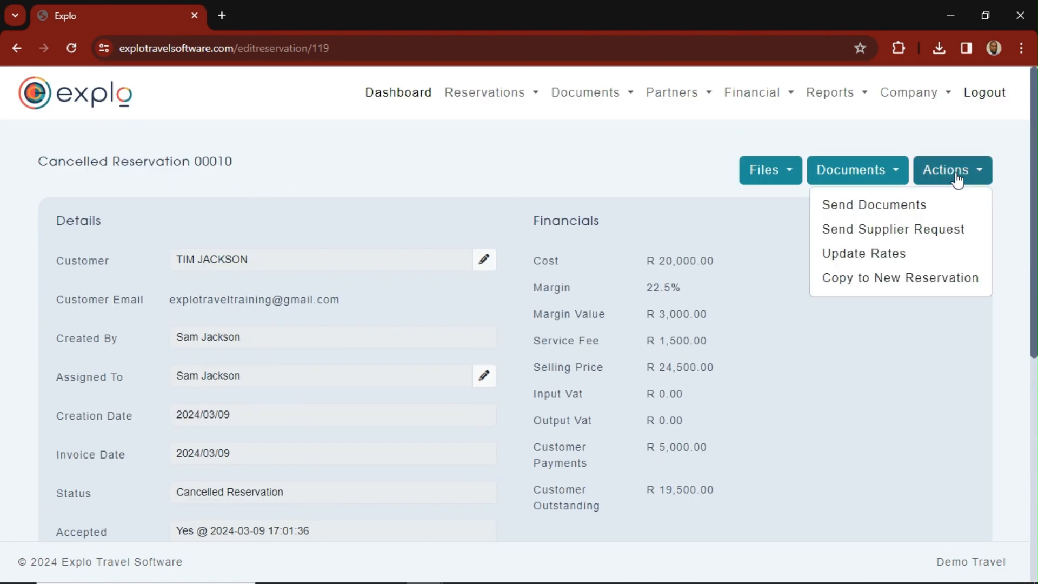
{"action": "left_click", "coordinate": [909, 285]}
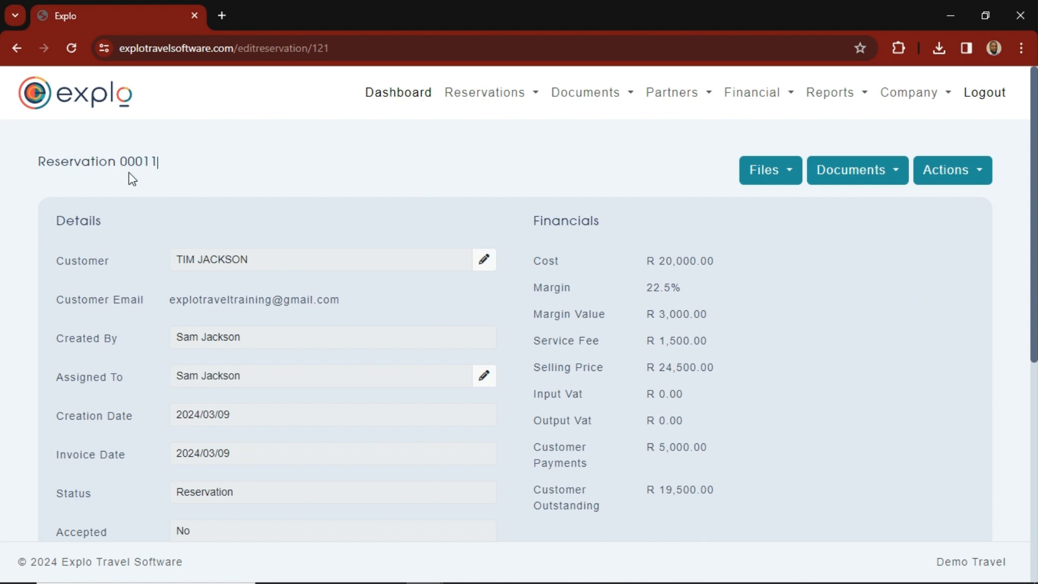
- Review the copied reservation's services, passengers, details and financials
{"action": "scroll", "coordinate": [204, 247], "scroll_direction": "down", "scroll_amount": 7}
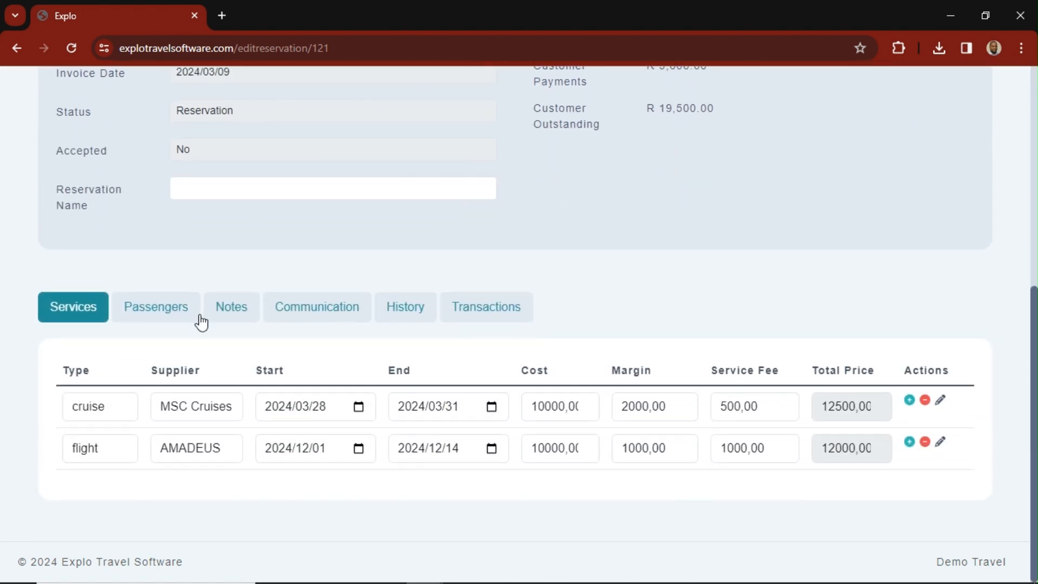
{"action": "left_click", "coordinate": [152, 318]}
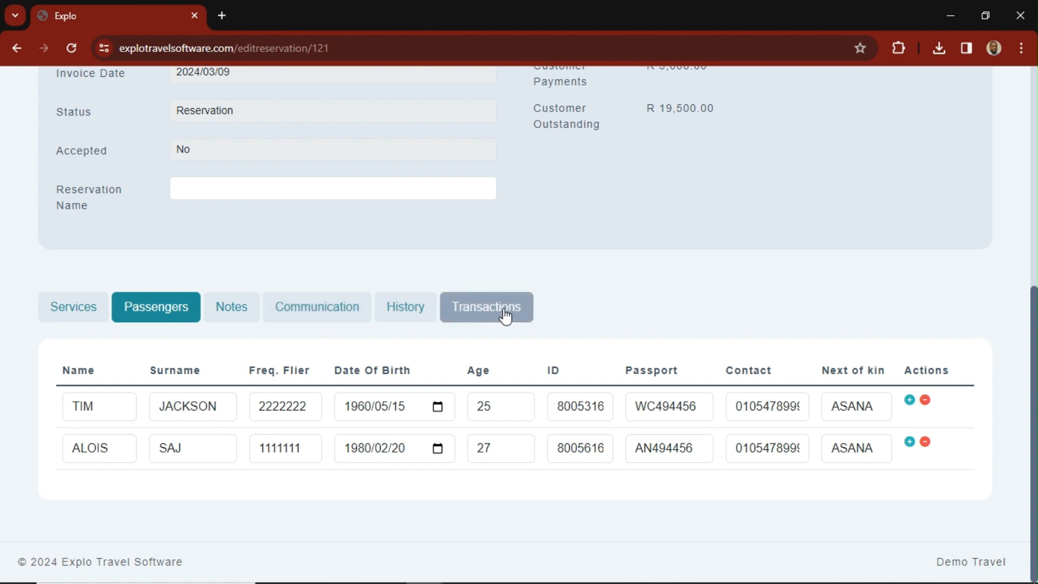
{"action": "scroll", "coordinate": [459, 390], "scroll_direction": "up", "scroll_amount": 6}
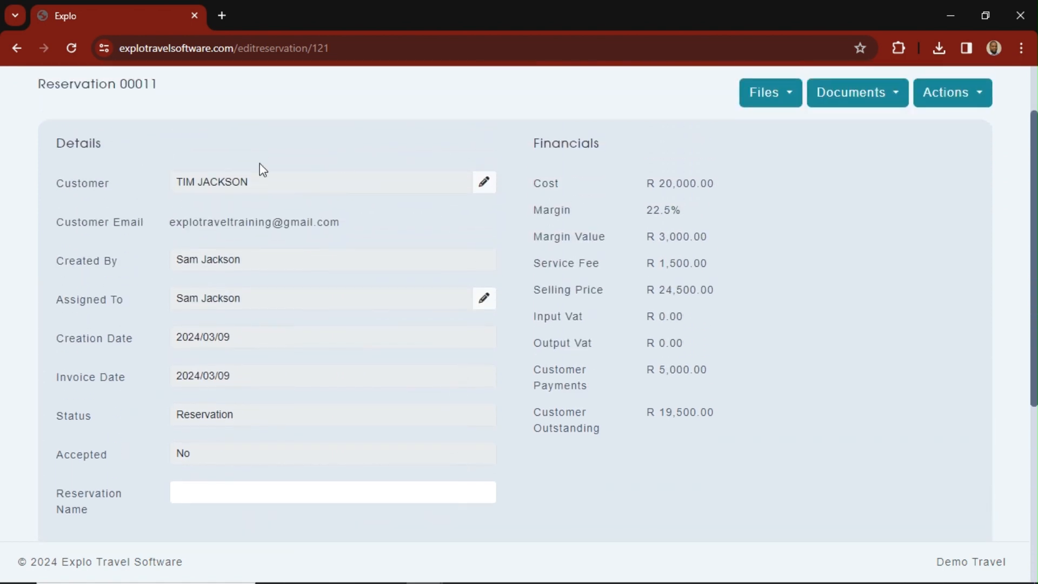
{"action": "scroll", "coordinate": [312, 384], "scroll_direction": "up", "scroll_amount": 2}
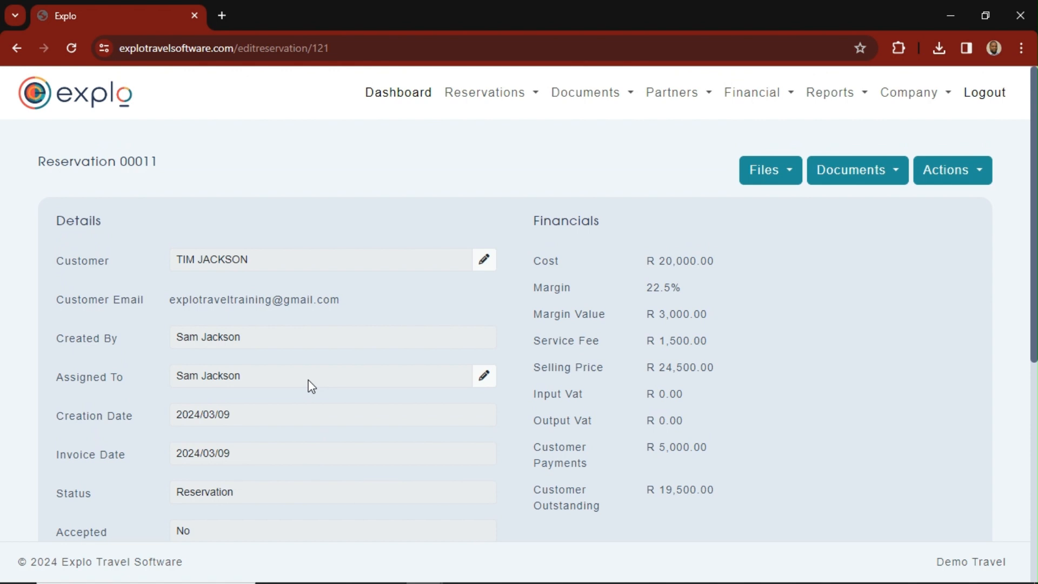
- Check the list of saved templates and start a new reservation with the status set to Reservation
{"action": "left_click", "coordinate": [518, 97]}
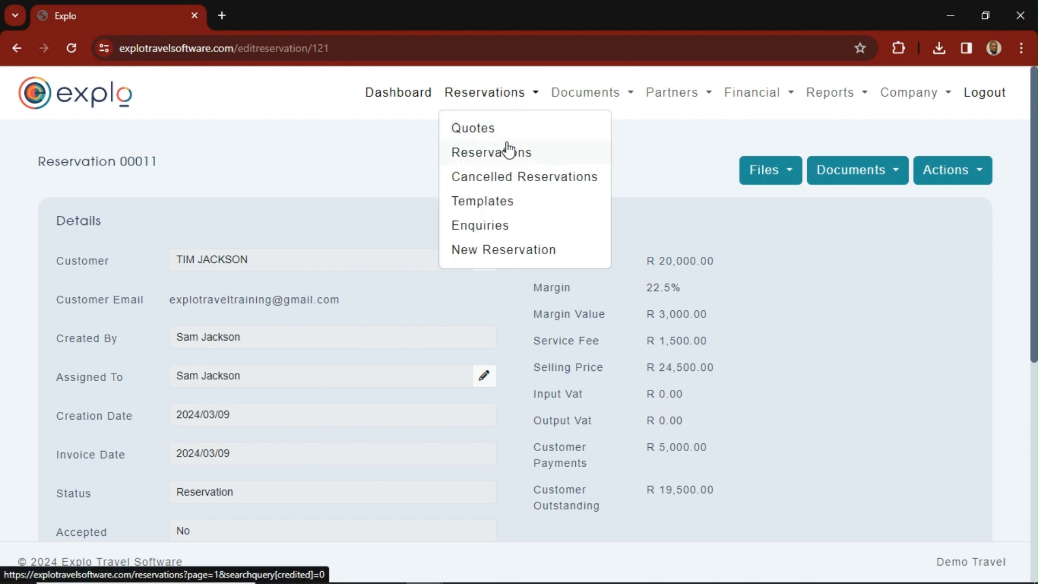
{"action": "left_click", "coordinate": [497, 204]}
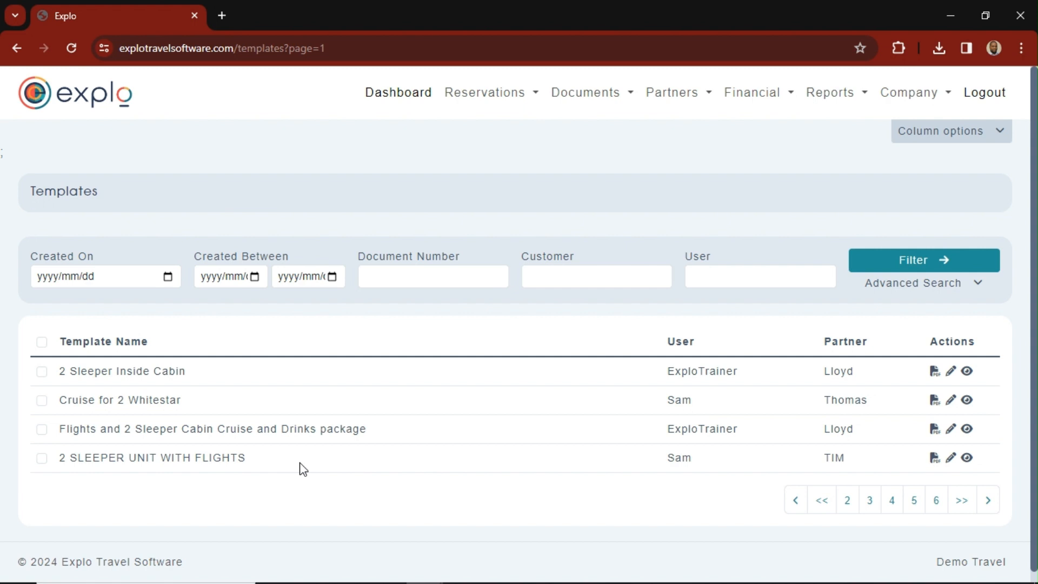
{"action": "left_click", "coordinate": [531, 96]}
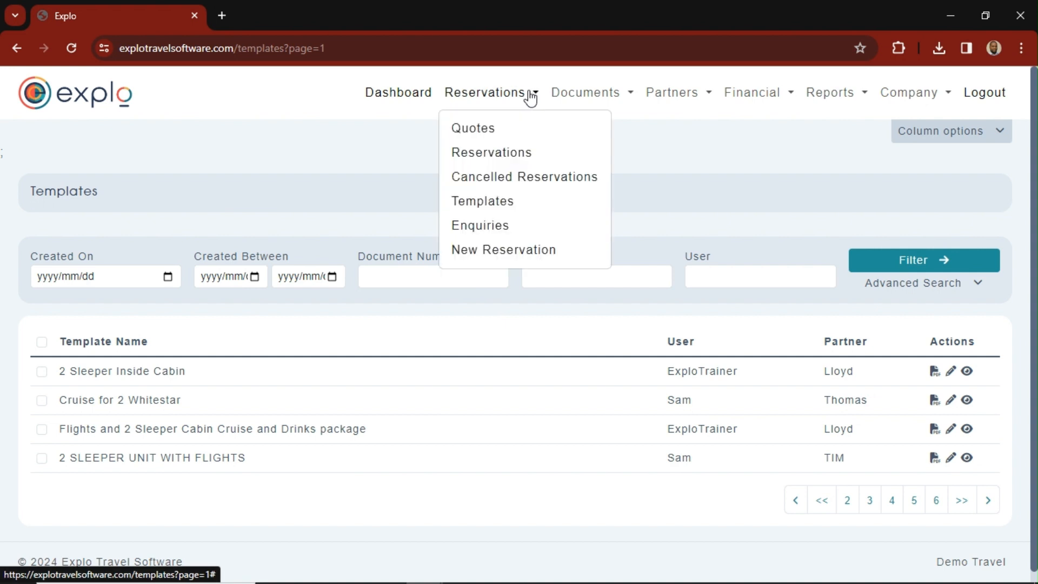
{"action": "left_click", "coordinate": [475, 249]}
{"action": "left_click", "coordinate": [159, 166]}
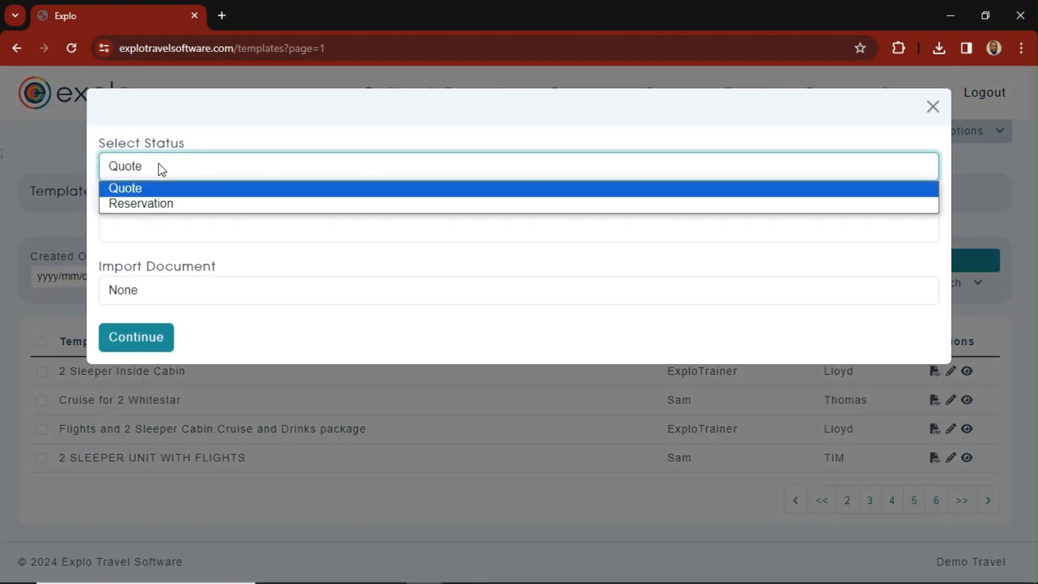
{"action": "left_click", "coordinate": [161, 202]}
- Select the customer, import the "Flights and 2 Sleeper Cabin Cruise and Drinks package" template and create the reservation
{"action": "left_click", "coordinate": [249, 234]}
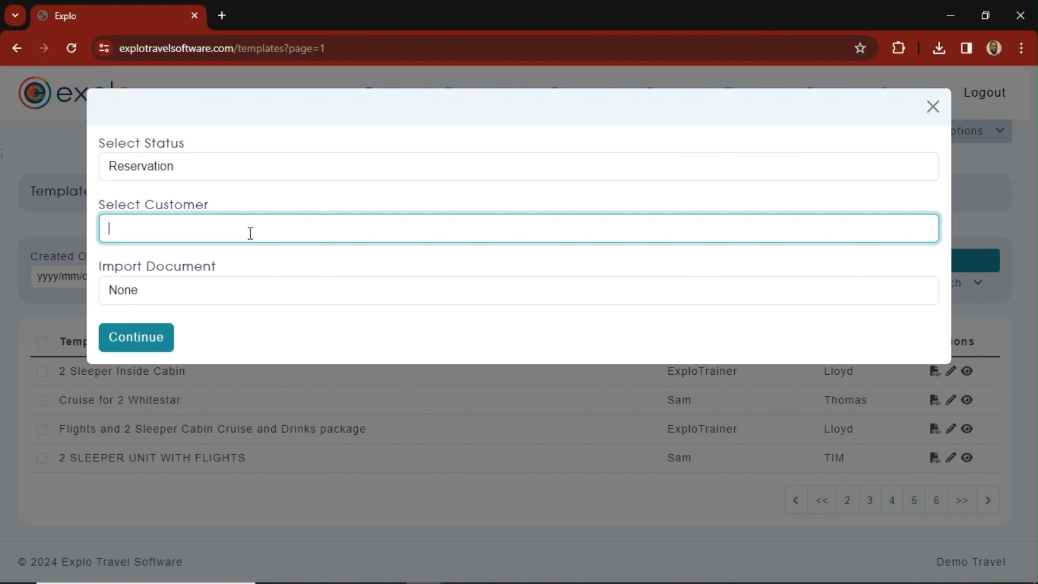
{"action": "type", "text": "THO"}
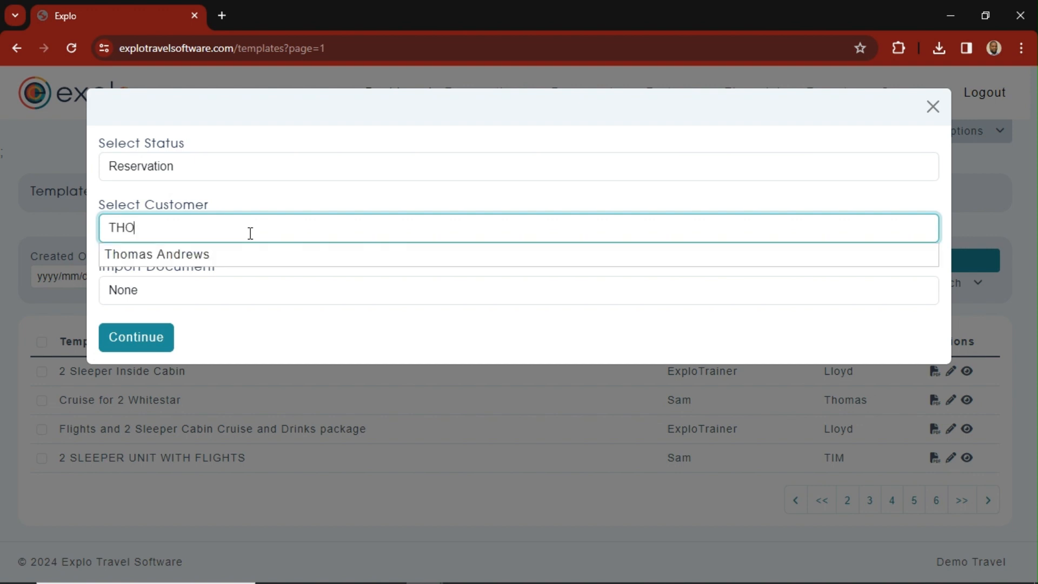
{"action": "left_click", "coordinate": [216, 261]}
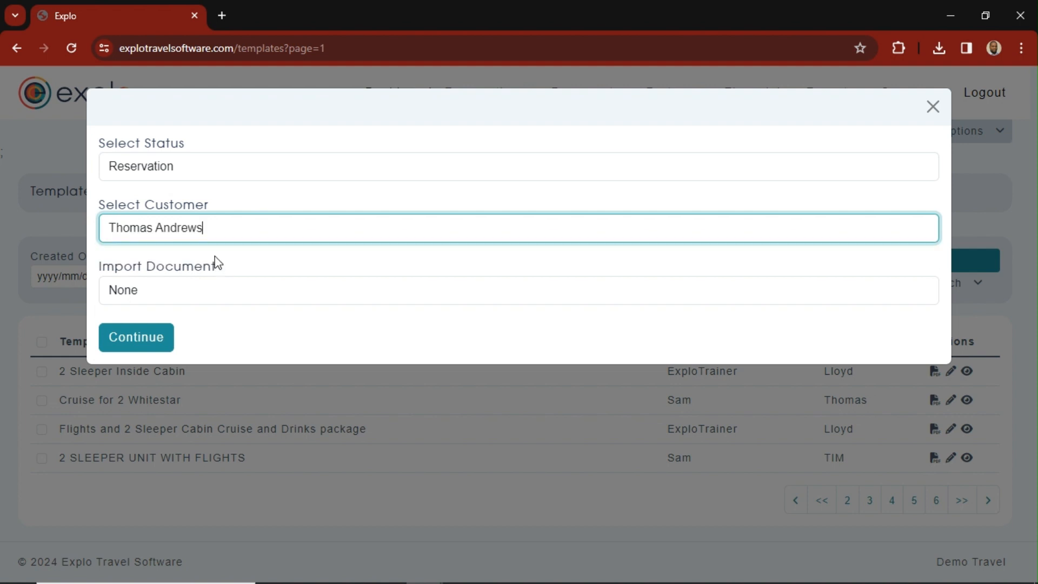
{"action": "left_click", "coordinate": [202, 294]}
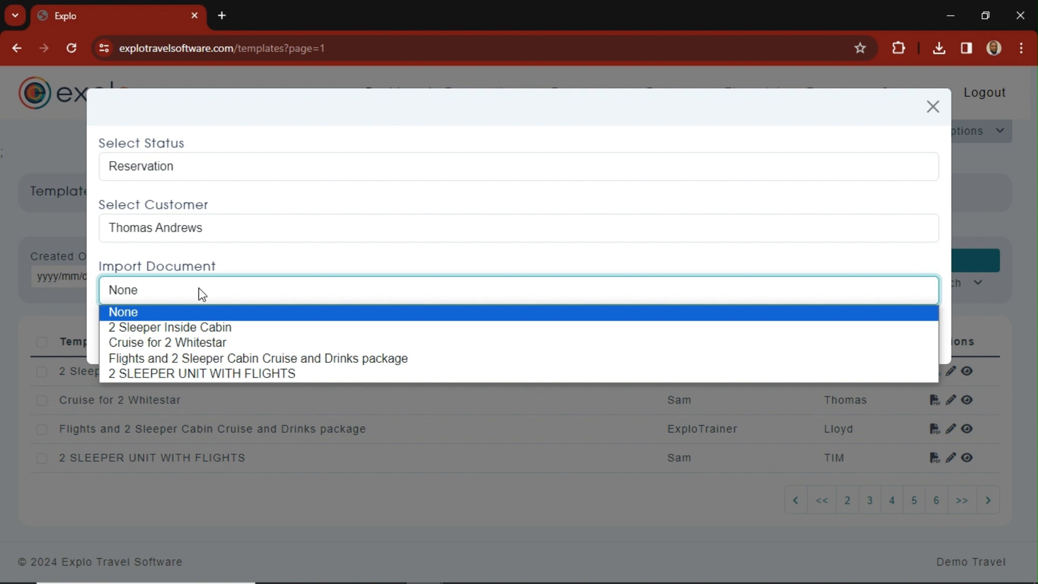
{"action": "left_click", "coordinate": [302, 359]}
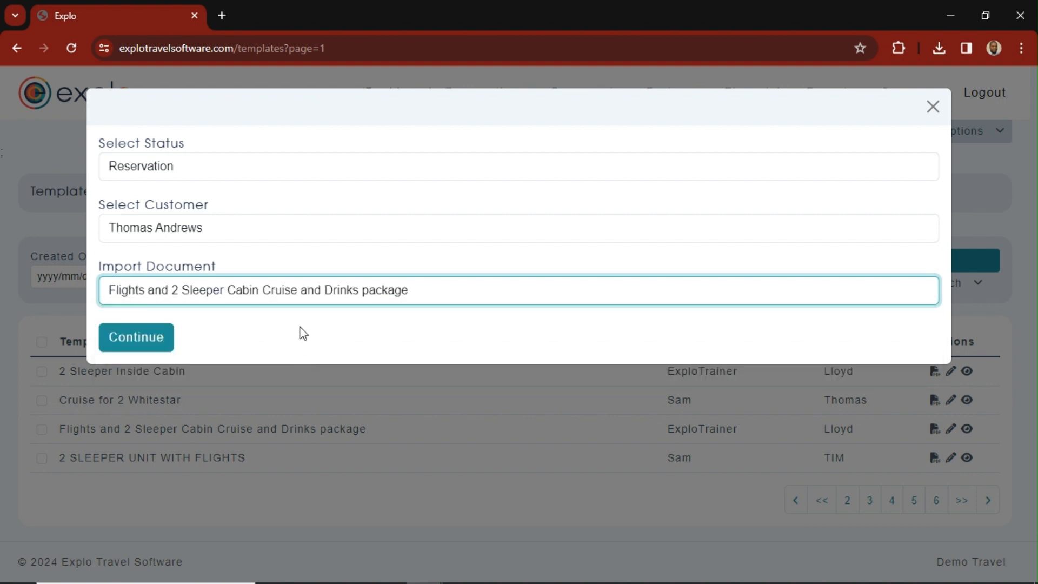
{"action": "left_click", "coordinate": [128, 340]}
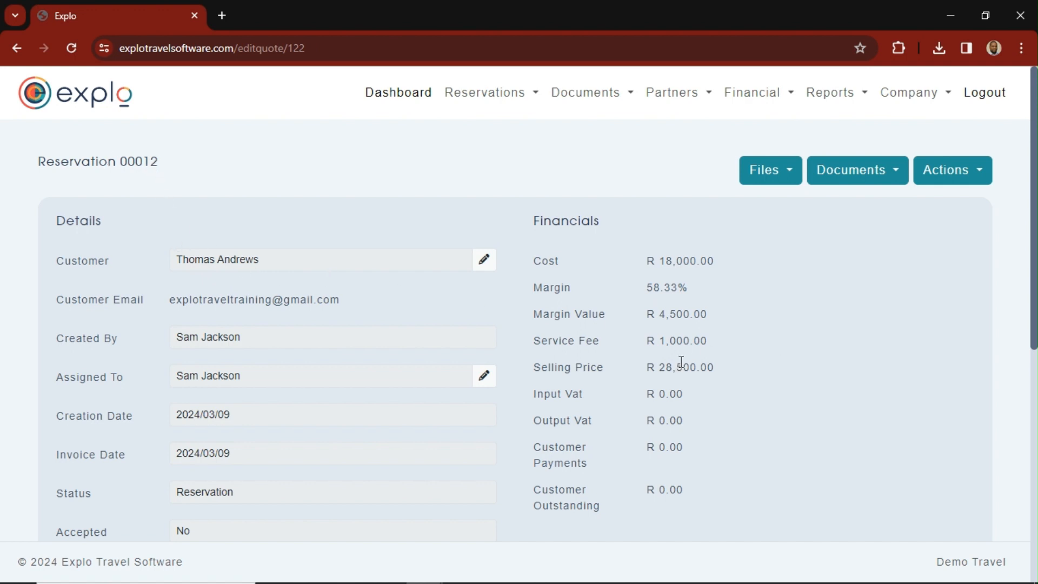
- Review the new reservation's services, passengers, notes, communication, history and transactions
{"action": "scroll", "coordinate": [405, 350], "scroll_direction": "down", "scroll_amount": 3}
{"action": "scroll", "coordinate": [394, 373], "scroll_direction": "down", "scroll_amount": 5}
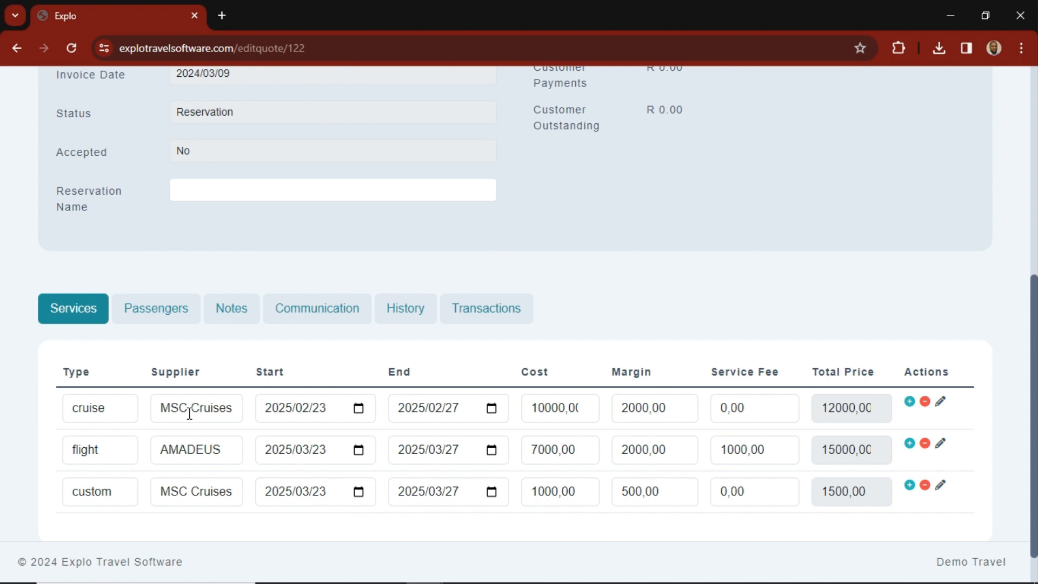
{"action": "left_click", "coordinate": [174, 313]}
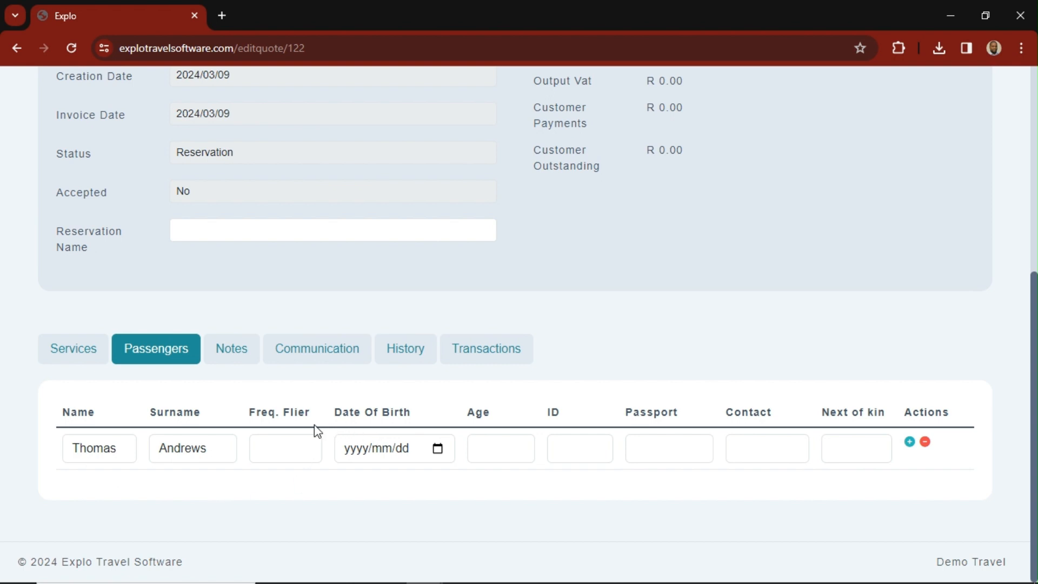
{"action": "left_click", "coordinate": [243, 357]}
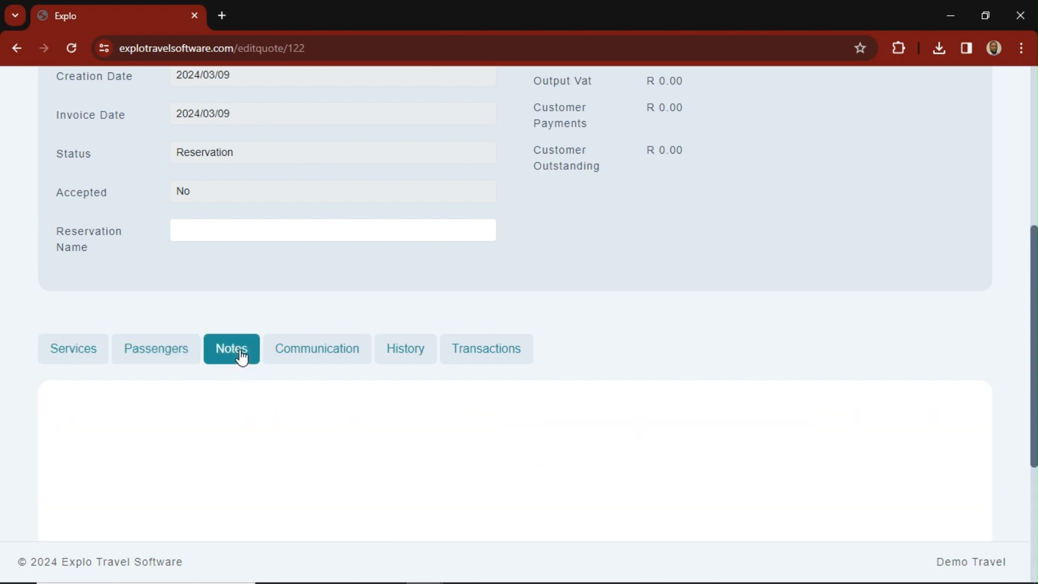
{"action": "left_click", "coordinate": [322, 351]}
{"action": "left_click", "coordinate": [404, 351]}
{"action": "left_click", "coordinate": [500, 353]}
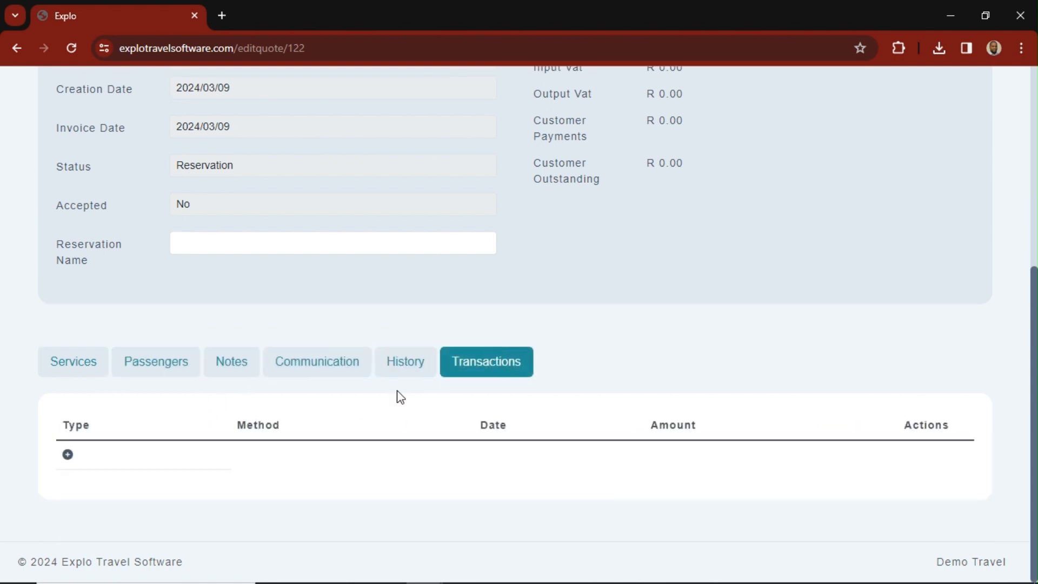
{"action": "left_click", "coordinate": [81, 366]}
{"action": "scroll", "coordinate": [213, 424], "scroll_direction": "down", "scroll_amount": 2}
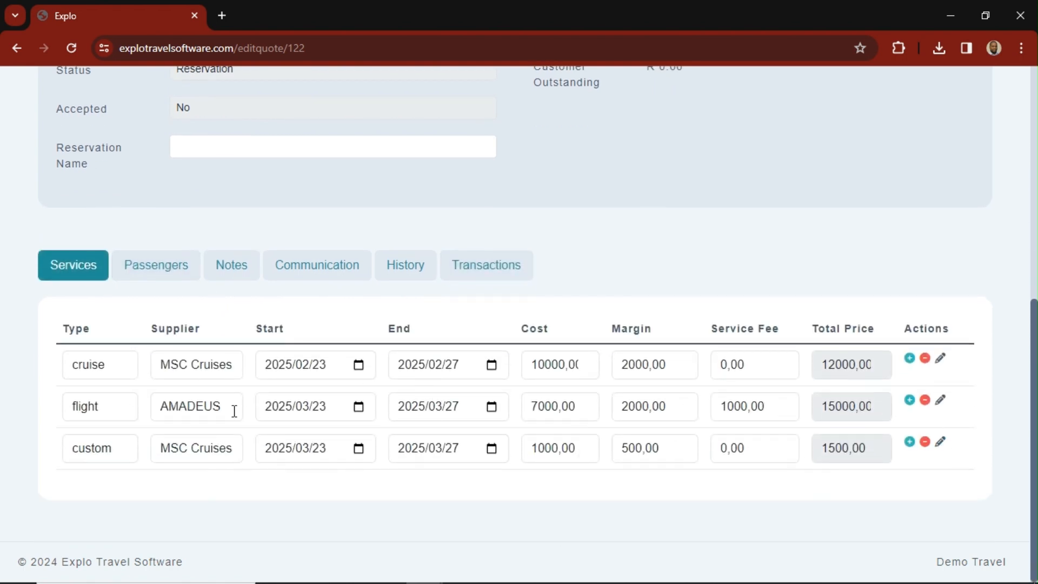
- Examine the full details of the cruise service from MSC Cruises, including its policies, inclusions and exclusions
{"action": "left_click", "coordinate": [940, 361]}
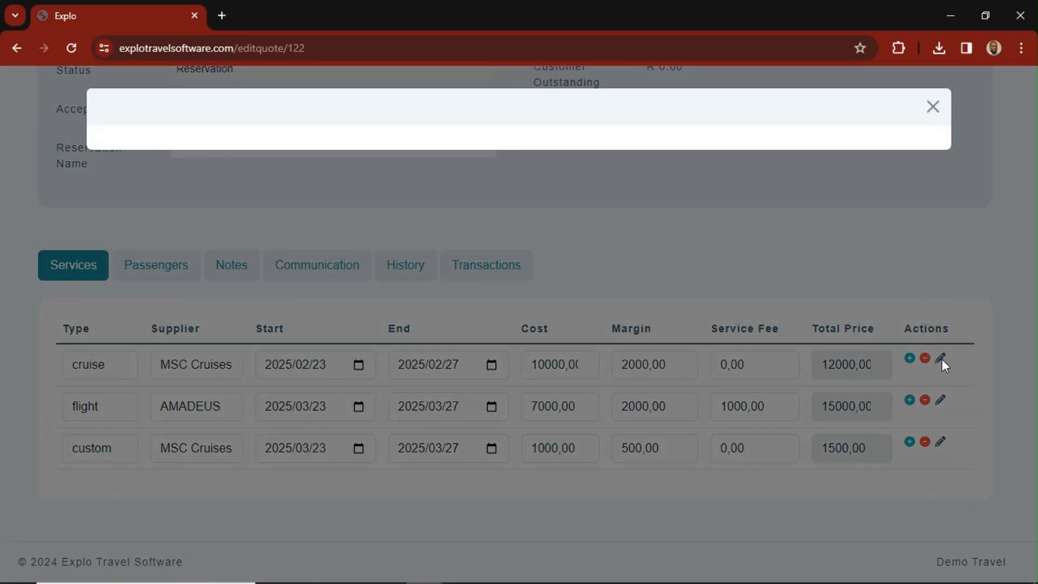
{"action": "scroll", "coordinate": [354, 340], "scroll_direction": "down", "scroll_amount": 3}
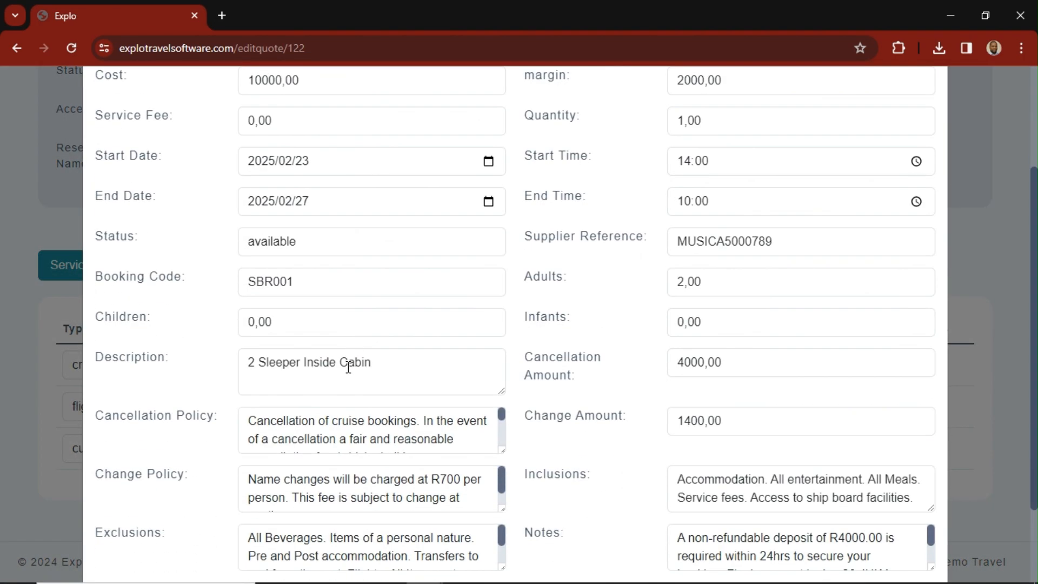
{"action": "scroll", "coordinate": [351, 370], "scroll_direction": "down", "scroll_amount": 2}
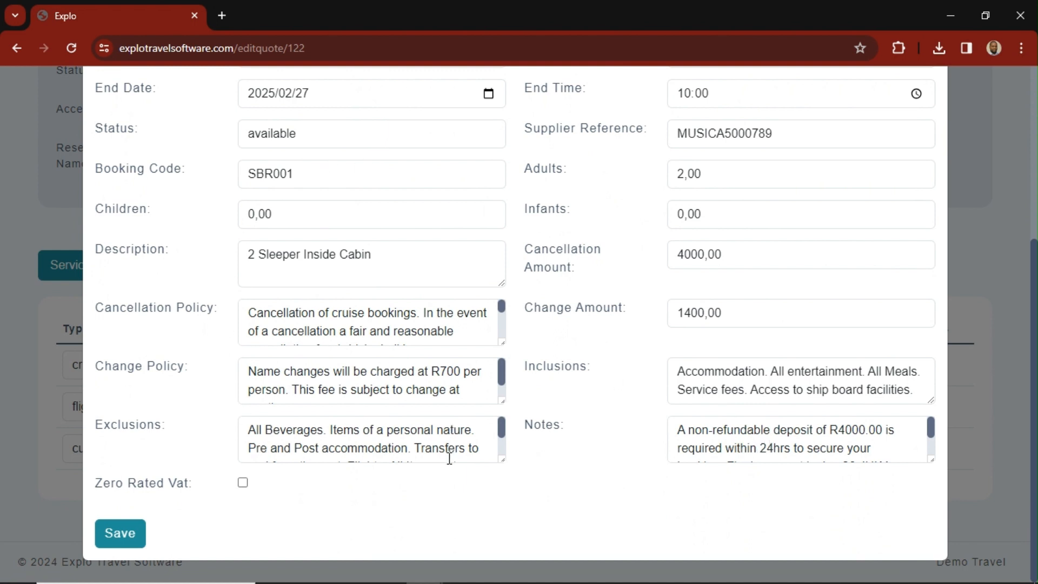
{"action": "scroll", "coordinate": [427, 443], "scroll_direction": "up", "scroll_amount": 5}
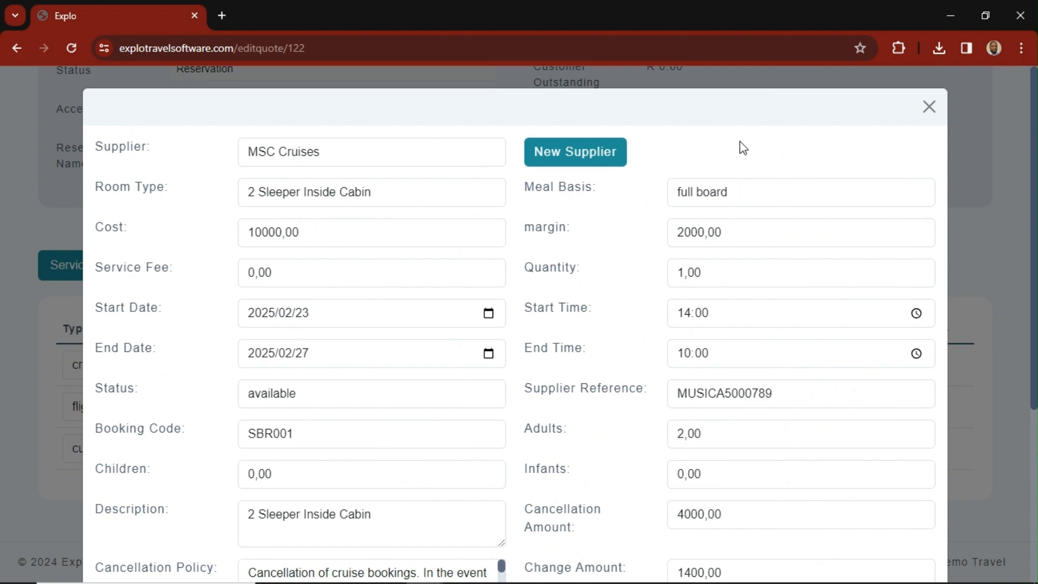
{"action": "left_click", "coordinate": [929, 107]}
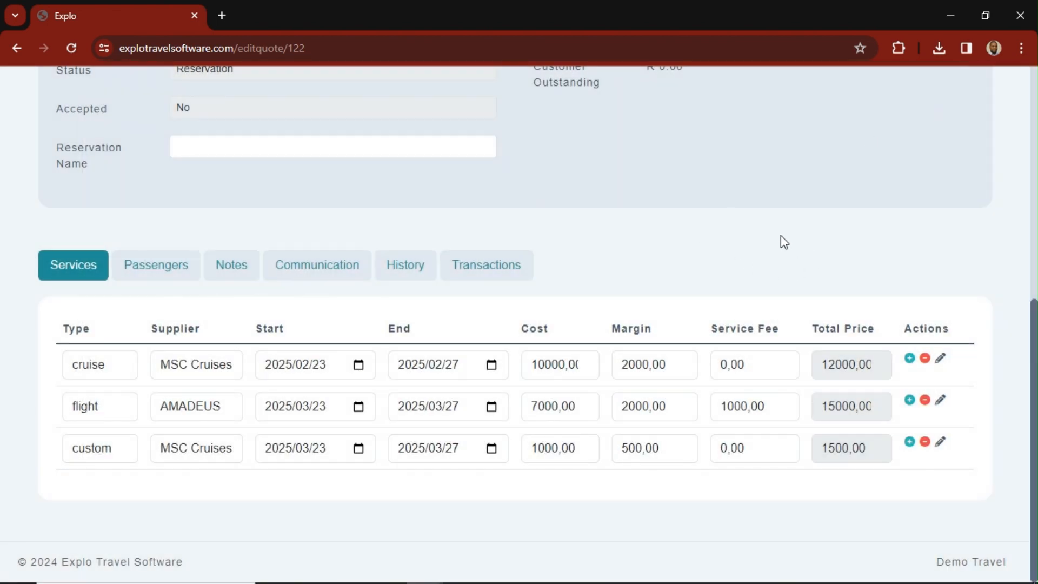
- Check the reservation's details and financials, the document types available for it, and its transactions
{"action": "scroll", "coordinate": [706, 244], "scroll_direction": "up", "scroll_amount": 5}
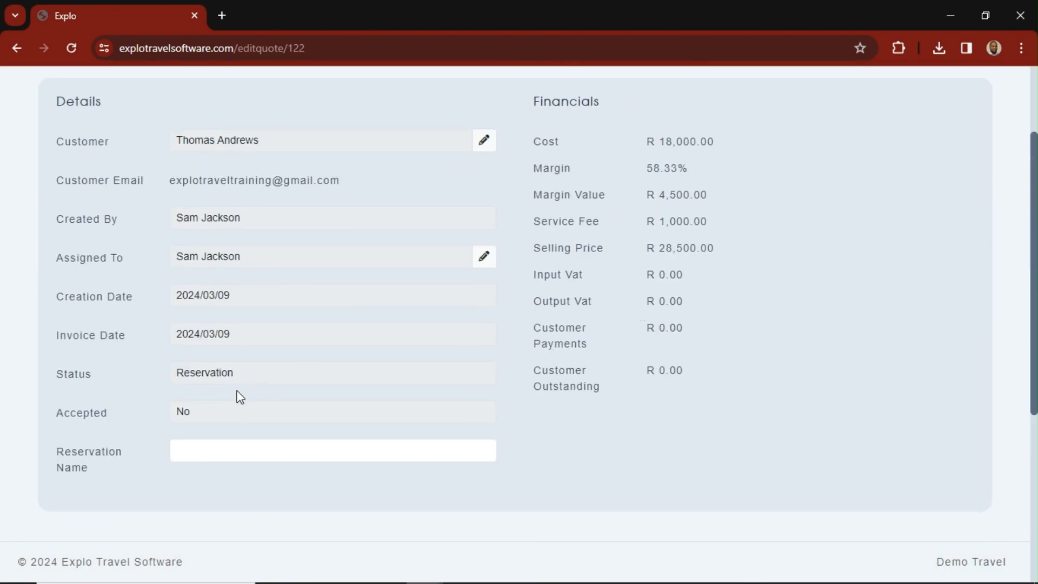
{"action": "scroll", "coordinate": [241, 398], "scroll_direction": "up", "scroll_amount": 2}
{"action": "left_click", "coordinate": [876, 175]}
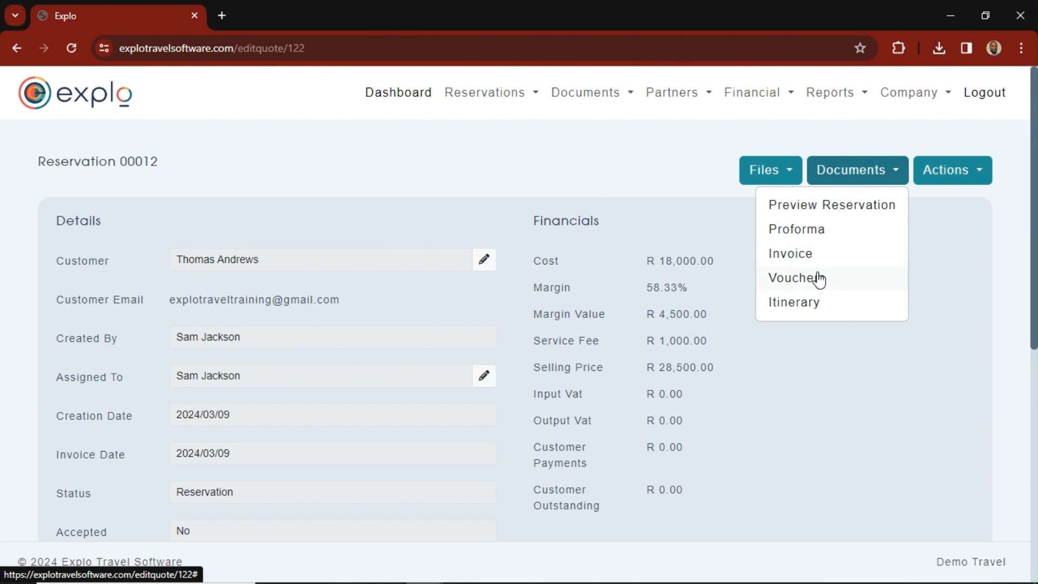
{"action": "left_click", "coordinate": [310, 246]}
{"action": "scroll", "coordinate": [463, 411], "scroll_direction": "down", "scroll_amount": 3}
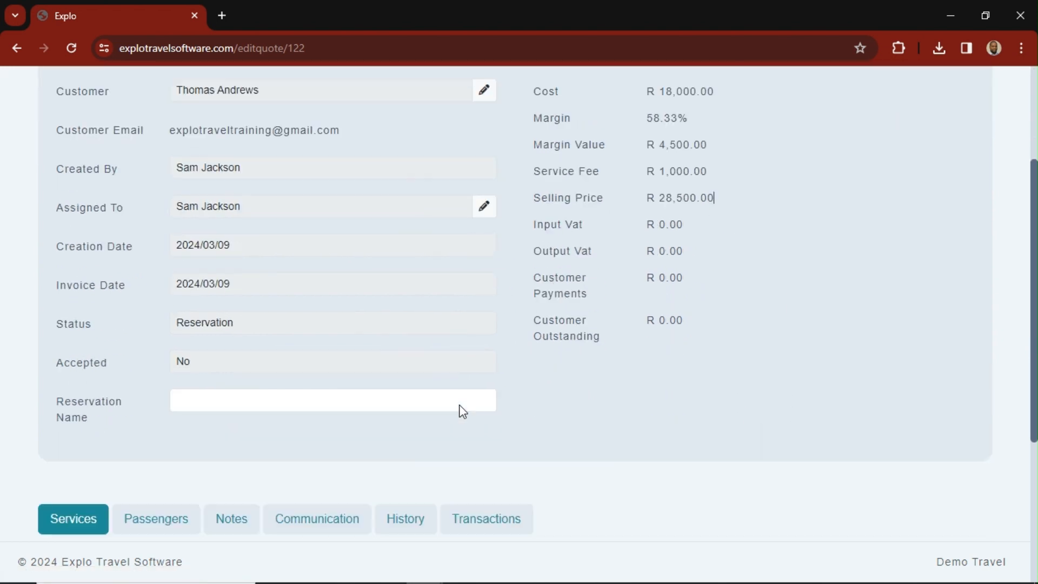
{"action": "left_click", "coordinate": [489, 464]}
{"action": "scroll", "coordinate": [160, 426], "scroll_direction": "down", "scroll_amount": 2}
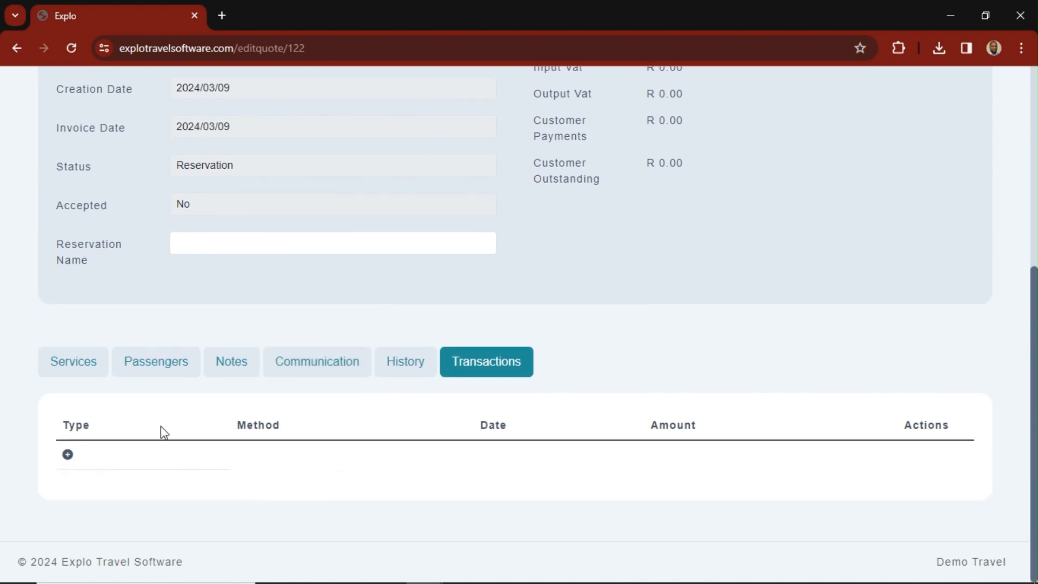
{"action": "scroll", "coordinate": [691, 397], "scroll_direction": "up", "scroll_amount": 6}
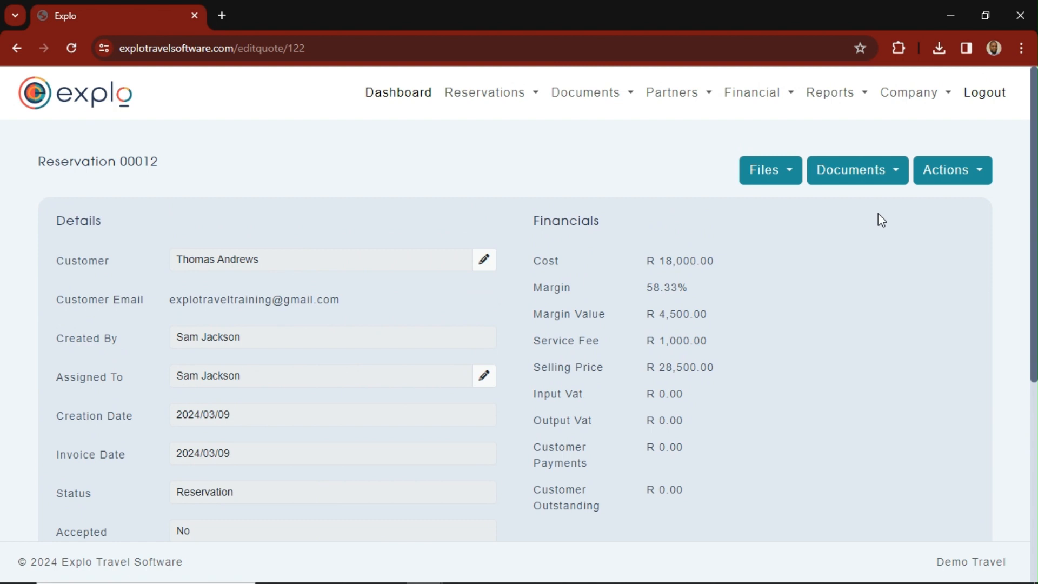
- Email the customer the reservation documents with the Vouchers link included
{"action": "left_click", "coordinate": [970, 174]}
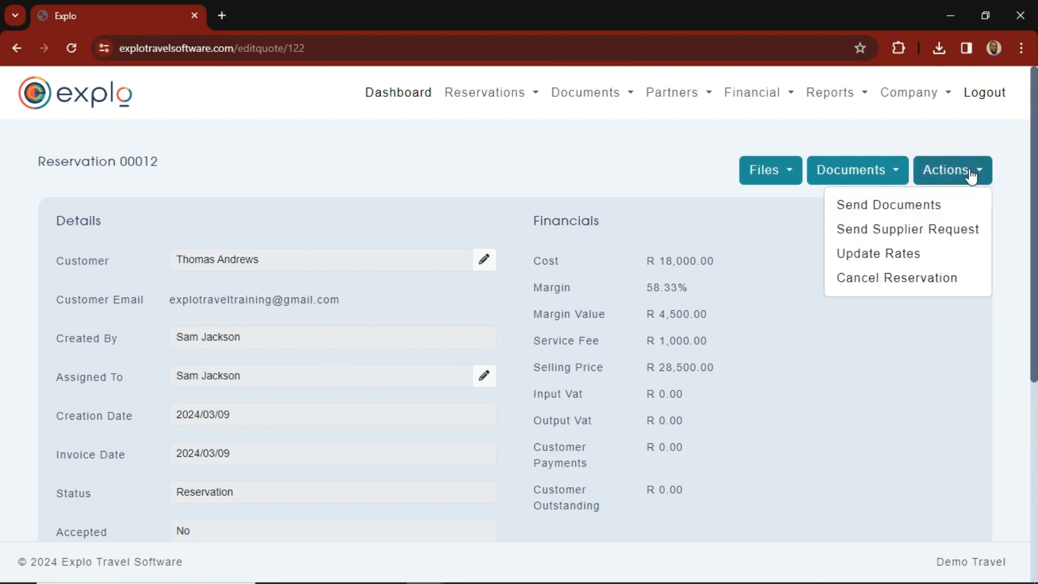
{"action": "left_click", "coordinate": [855, 208]}
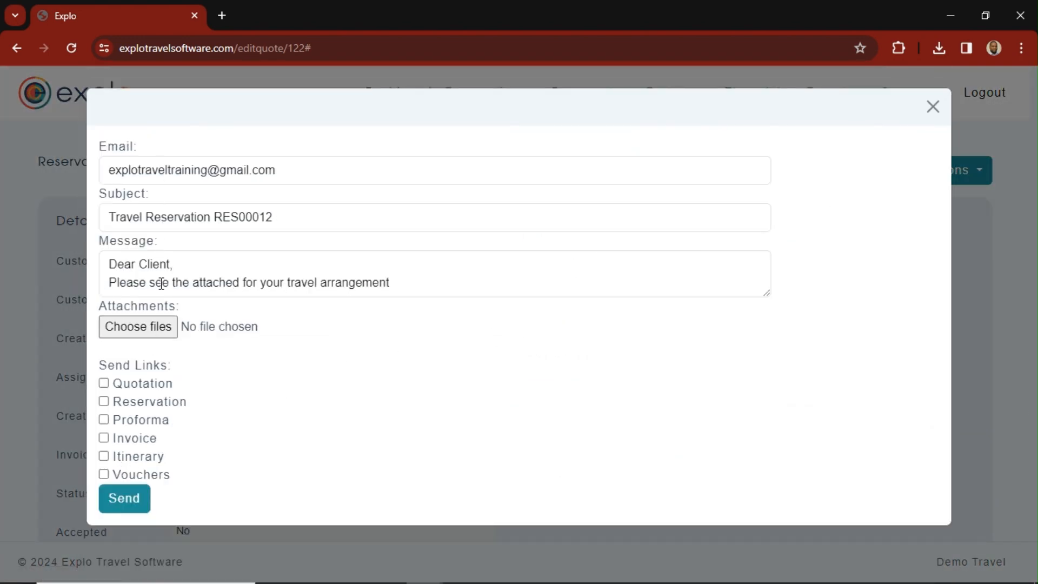
{"action": "left_click", "coordinate": [103, 474]}
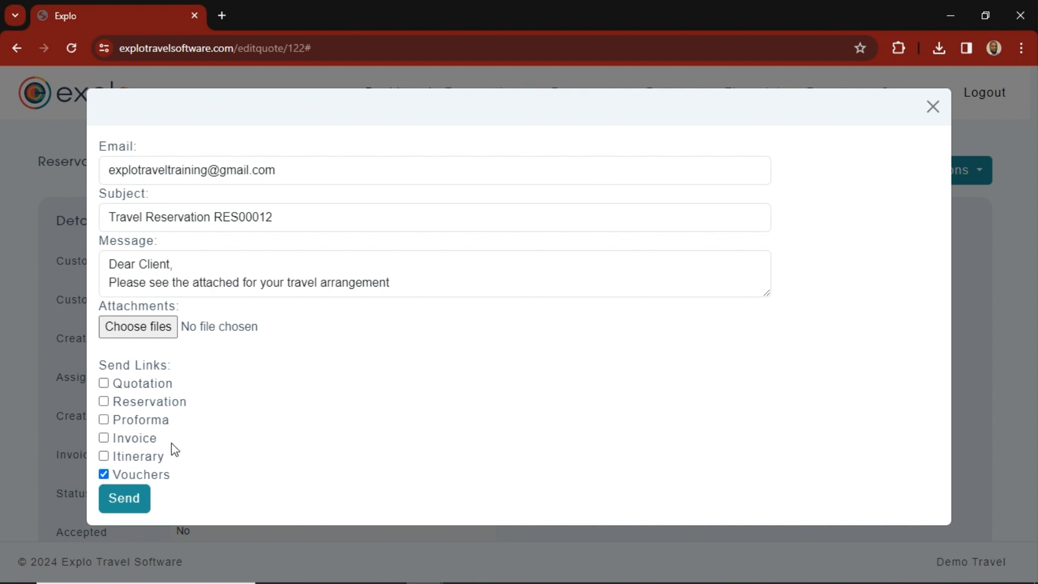
{"action": "left_click", "coordinate": [124, 500]}
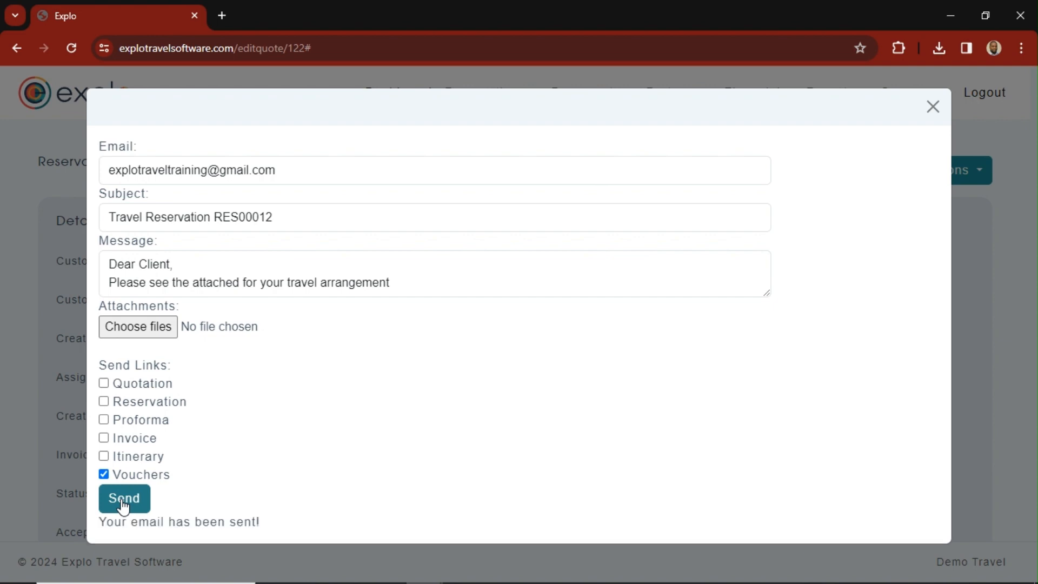
{"action": "left_click", "coordinate": [933, 107]}
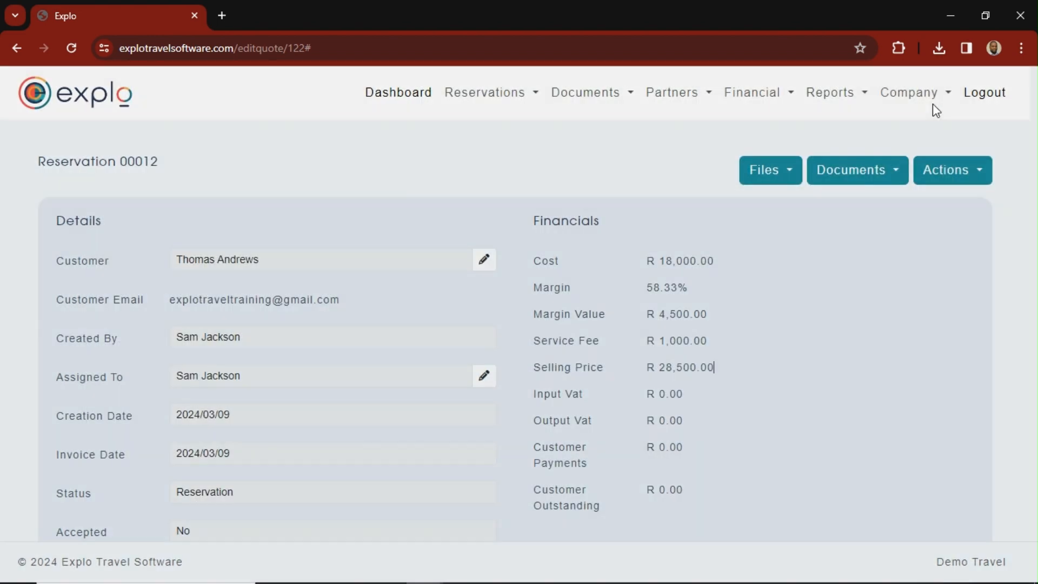
- Filter the list of existing reservations by the reservation number of the "2 Sleeper Inside Cabin" booking
{"action": "left_click", "coordinate": [505, 97]}
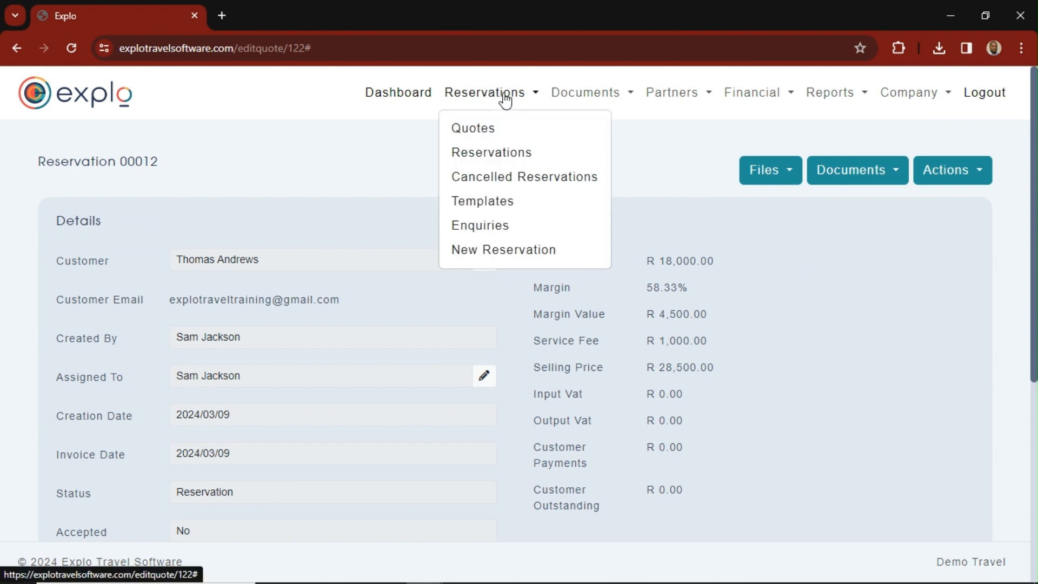
{"action": "left_click", "coordinate": [491, 153]}
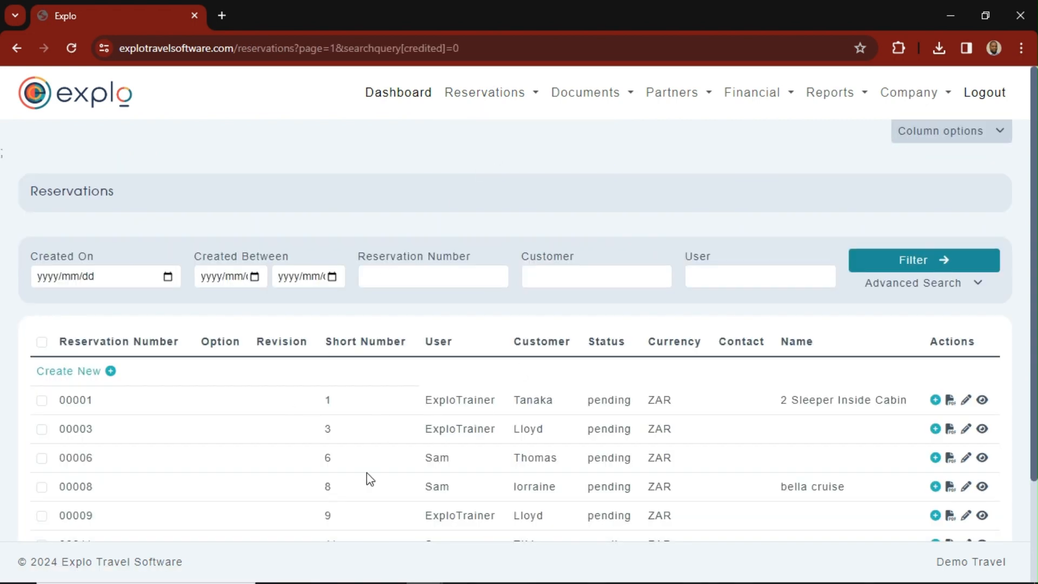
{"action": "left_click", "coordinate": [371, 273]}
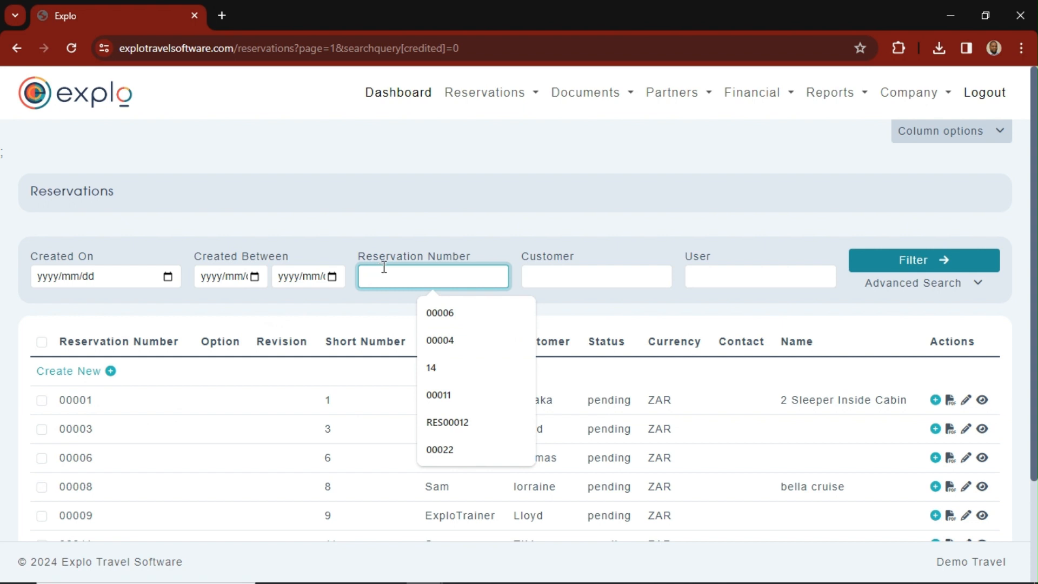
{"action": "type", "text": "000"}
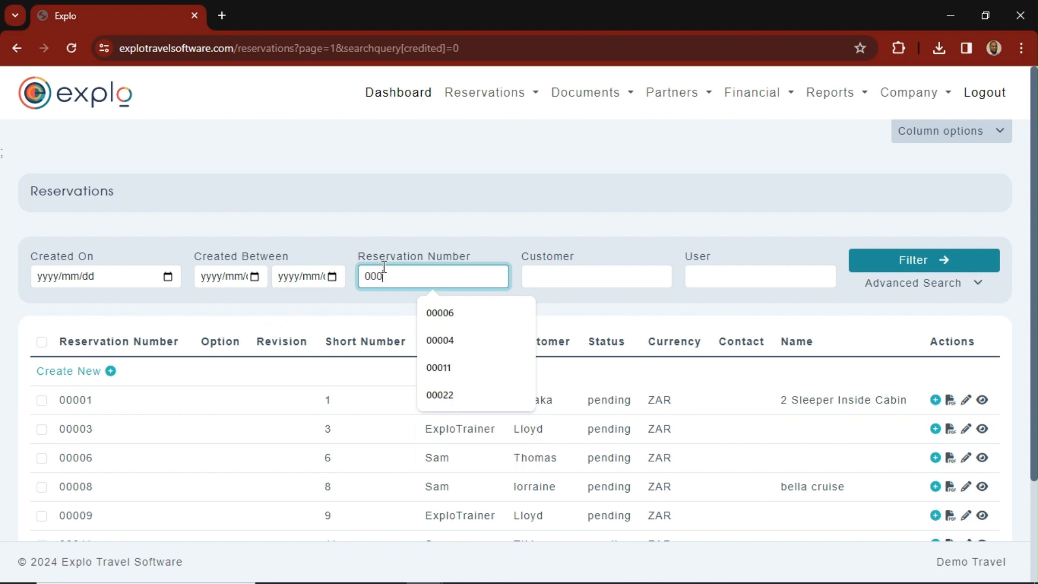
{"action": "type", "text": "01"}
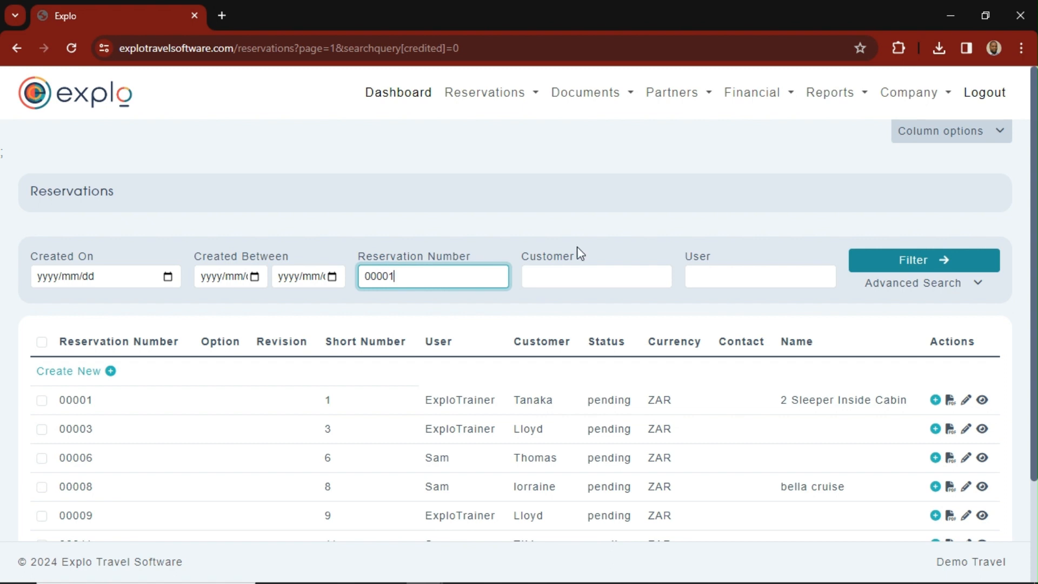
{"action": "left_click", "coordinate": [889, 264]}
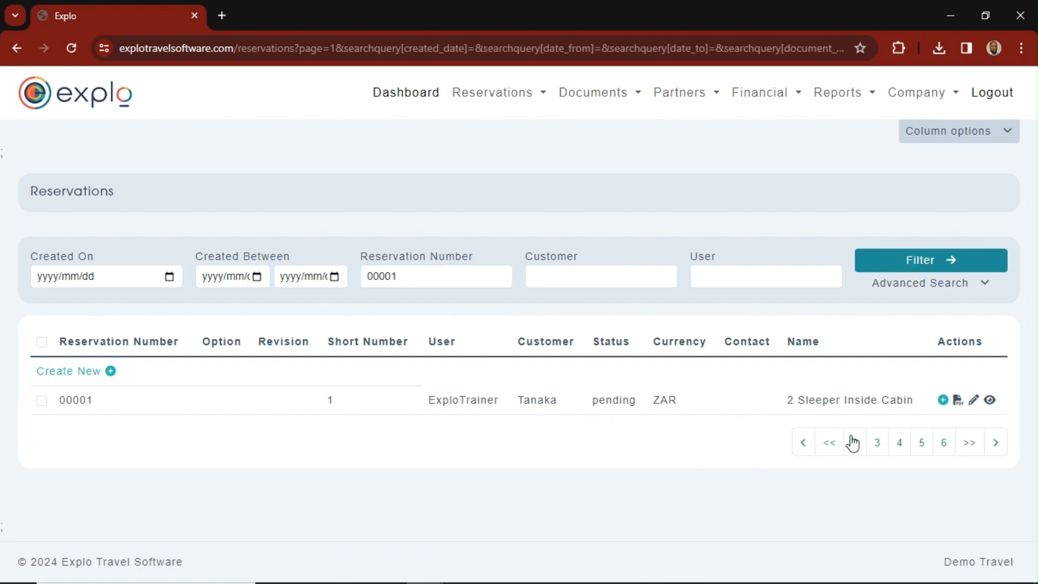
- Open the "2 Sleeper Inside Cabin" reservation for editing and review its services, details and financials
{"action": "left_click", "coordinate": [976, 401]}
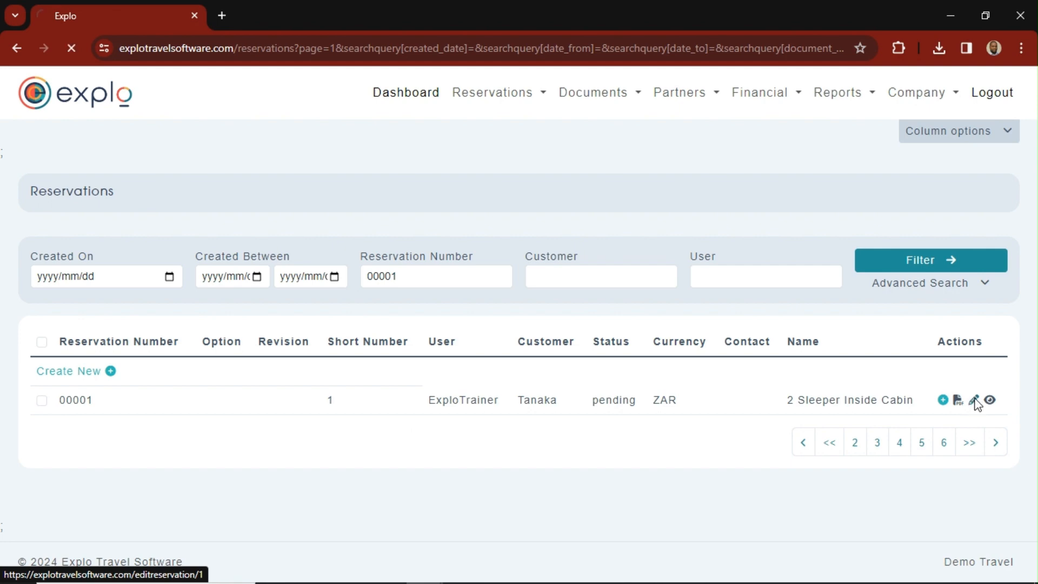
{"action": "scroll", "coordinate": [339, 417], "scroll_direction": "down", "scroll_amount": 7}
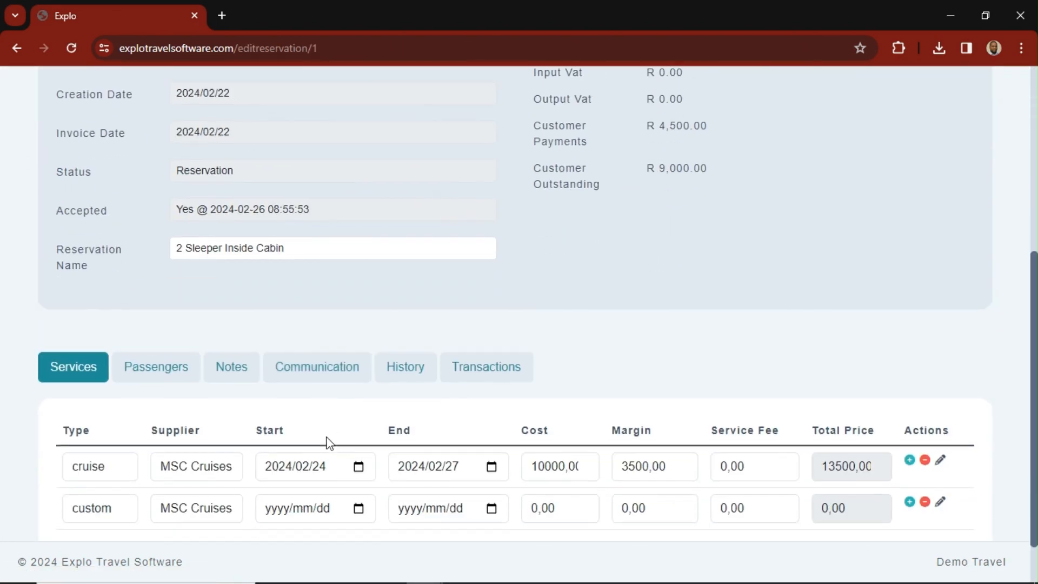
{"action": "scroll", "coordinate": [521, 444], "scroll_direction": "up", "scroll_amount": 7}
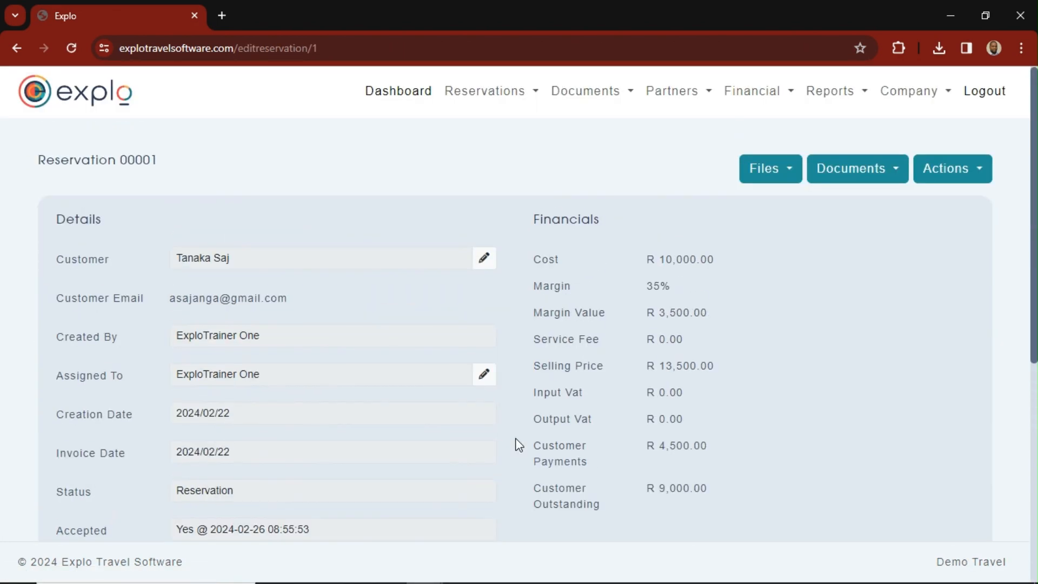
{"action": "left_click", "coordinate": [503, 97]}
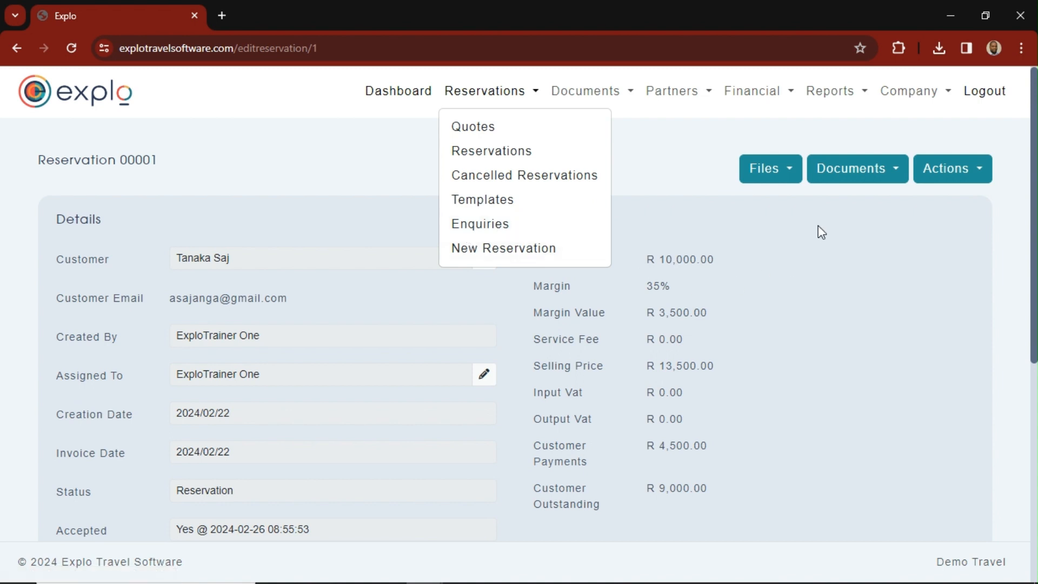
{"action": "left_click", "coordinate": [816, 265]}
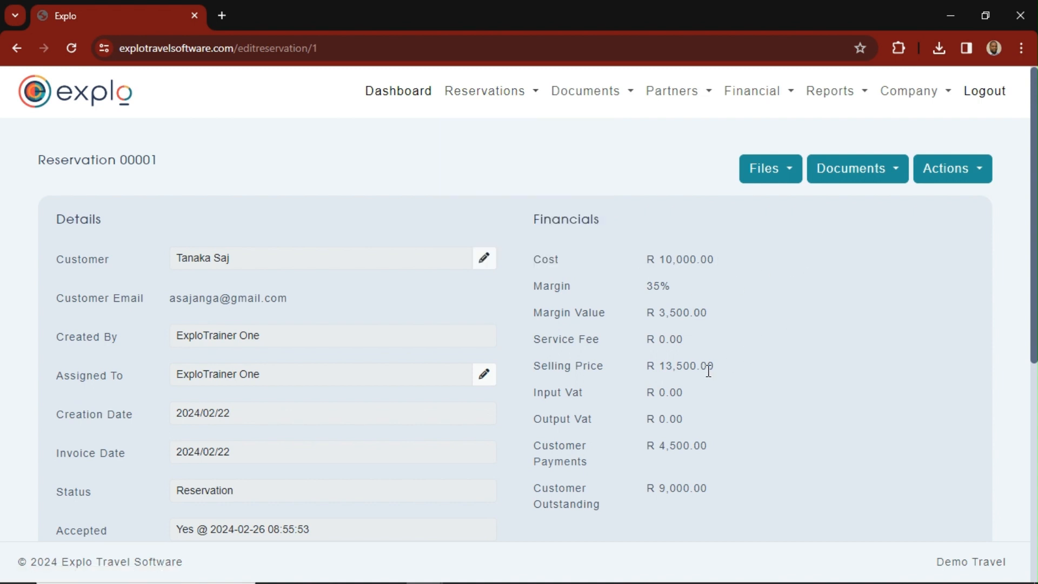